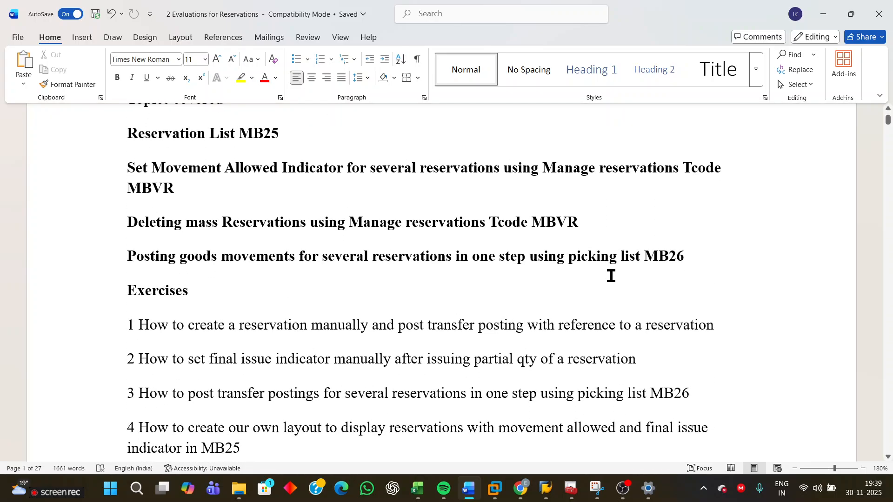
- Read the topics covered in Part 2 Evaluations for Reservations, highlighting the MB25, MBVR and MB26 entries one by one
{"action": "scroll", "coordinate": [616, 275], "scroll_direction": "up", "scroll_amount": 3}
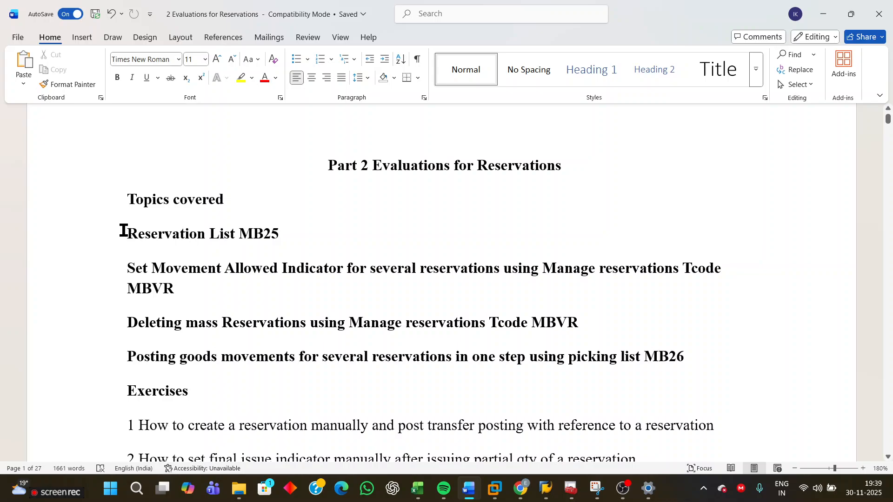
{"action": "left_click_drag", "start_coordinate": [127, 231], "coordinate": [314, 232]}
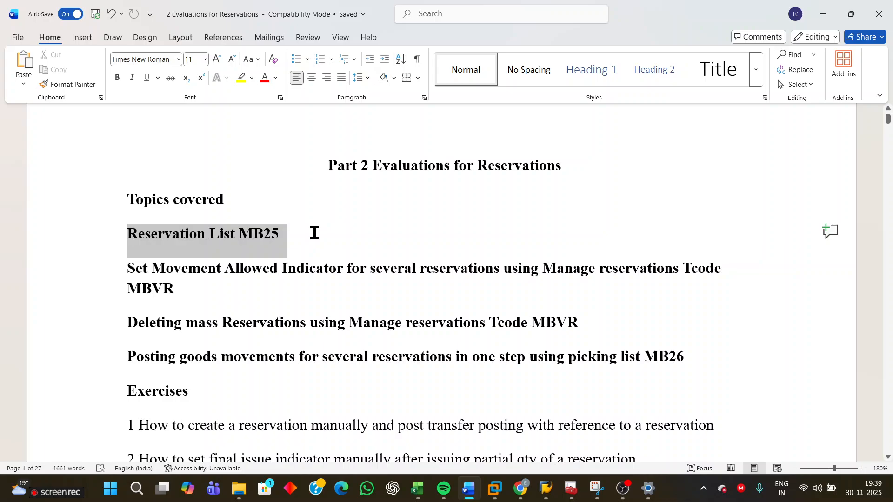
{"action": "left_click", "coordinate": [175, 288]}
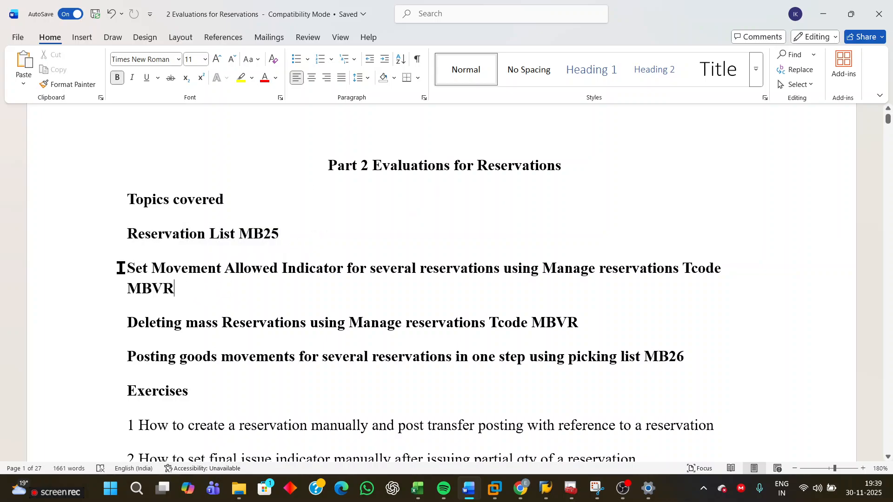
{"action": "left_click_drag", "start_coordinate": [127, 266], "coordinate": [181, 269]}
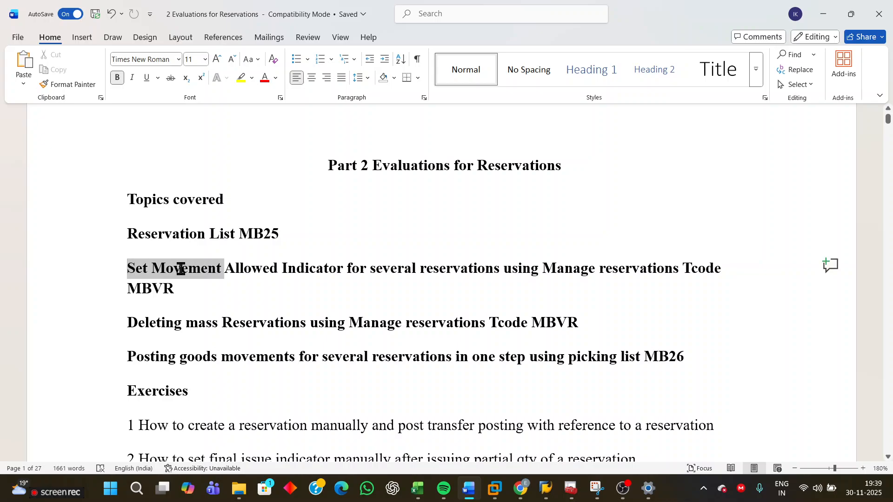
{"action": "left_click_drag", "start_coordinate": [181, 268], "coordinate": [194, 285]}
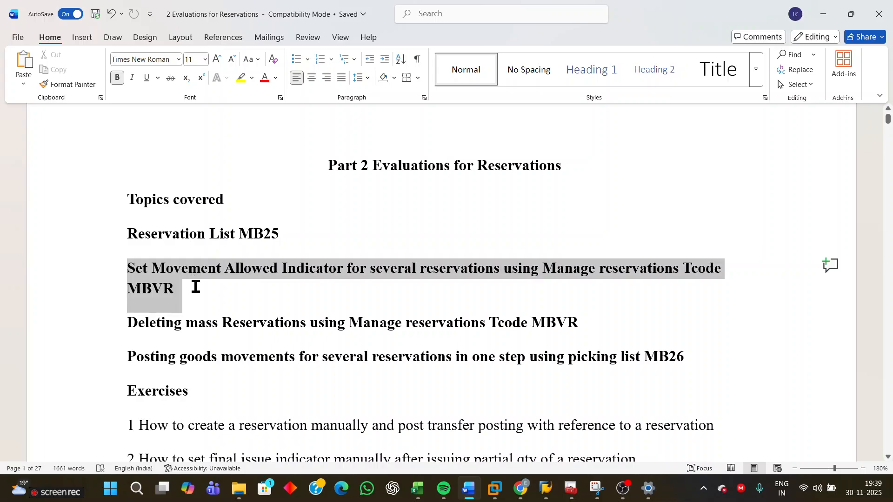
{"action": "left_click", "coordinate": [236, 345]}
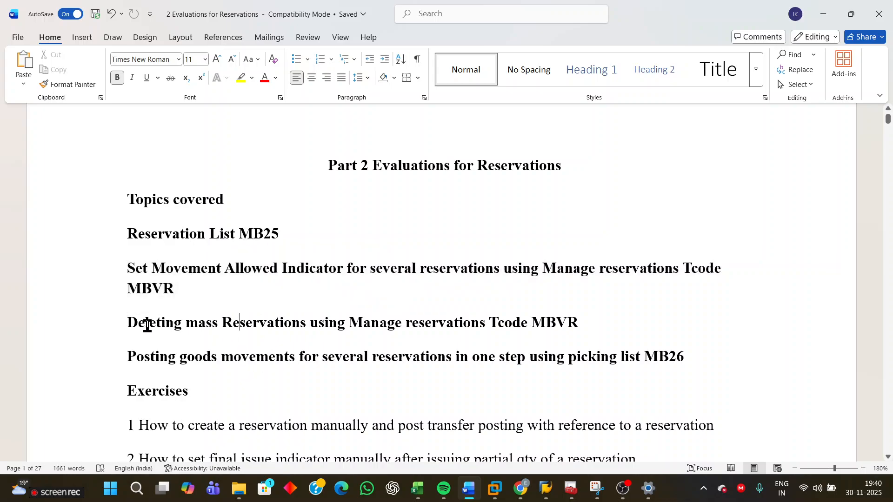
{"action": "left_click_drag", "start_coordinate": [122, 321], "coordinate": [585, 318]}
{"action": "left_click", "coordinate": [217, 385]}
{"action": "left_click_drag", "start_coordinate": [129, 356], "coordinate": [723, 370]}
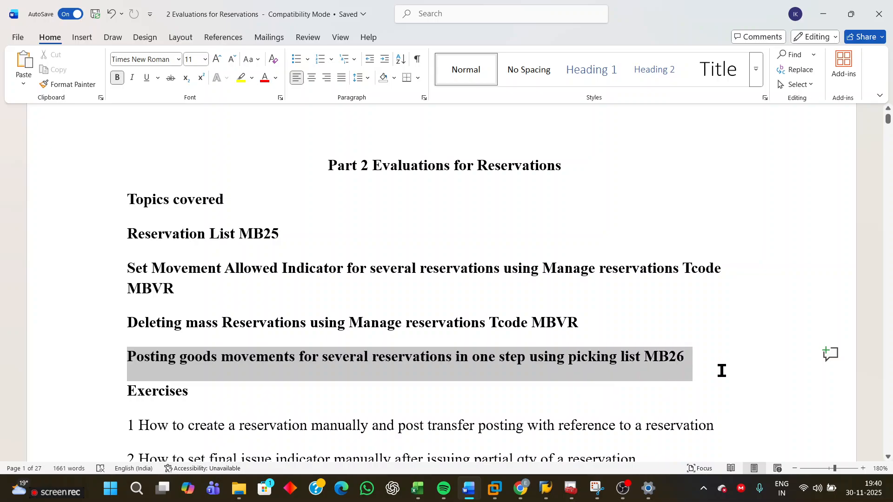
{"action": "left_click_drag", "start_coordinate": [721, 371], "coordinate": [712, 391]}
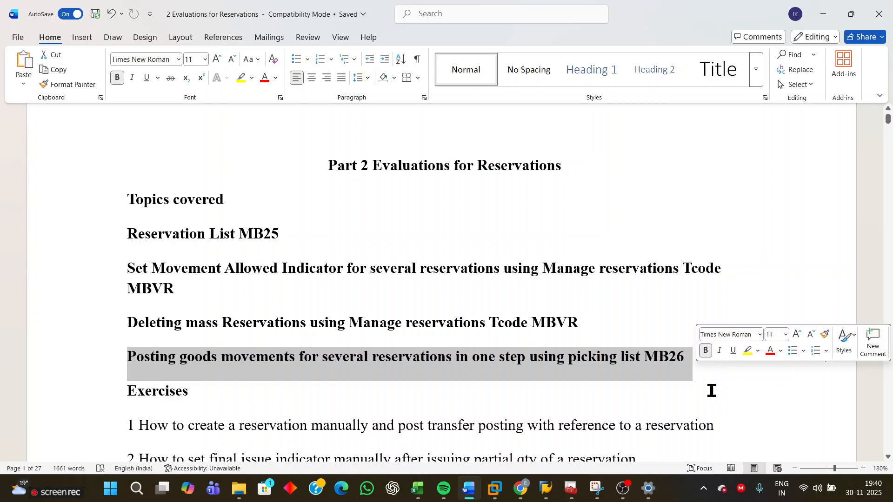
- Go through the six reservation exercises, highlighting individual ones such as the MB26 picking list and the MB25 layout
{"action": "scroll", "coordinate": [711, 391], "scroll_direction": "down", "scroll_amount": 3}
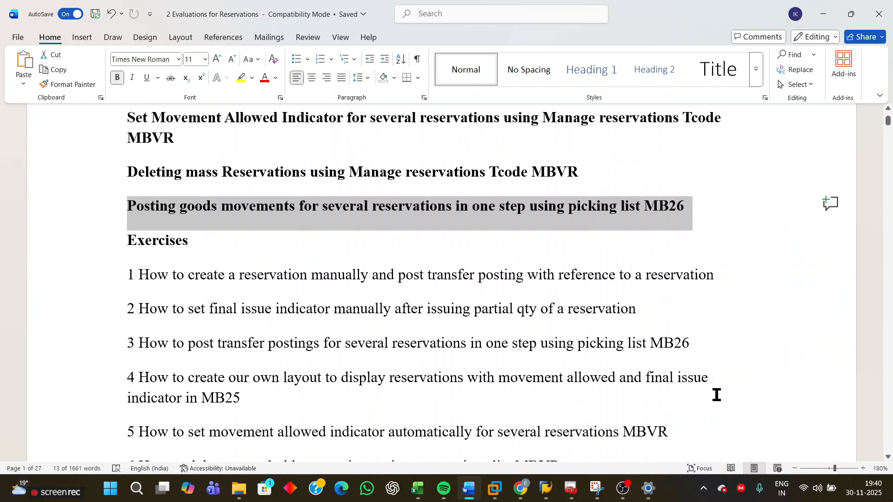
{"action": "scroll", "coordinate": [558, 372], "scroll_direction": "down", "scroll_amount": 2}
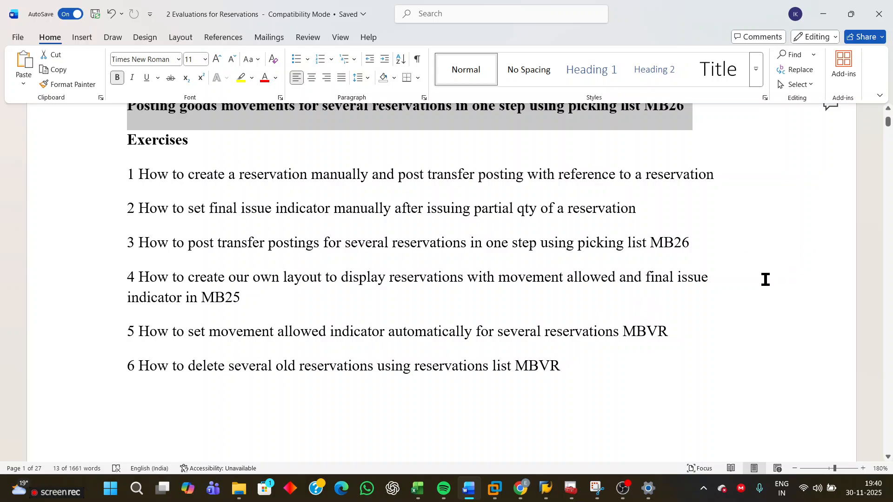
{"action": "left_click_drag", "start_coordinate": [122, 175], "coordinate": [758, 188]}
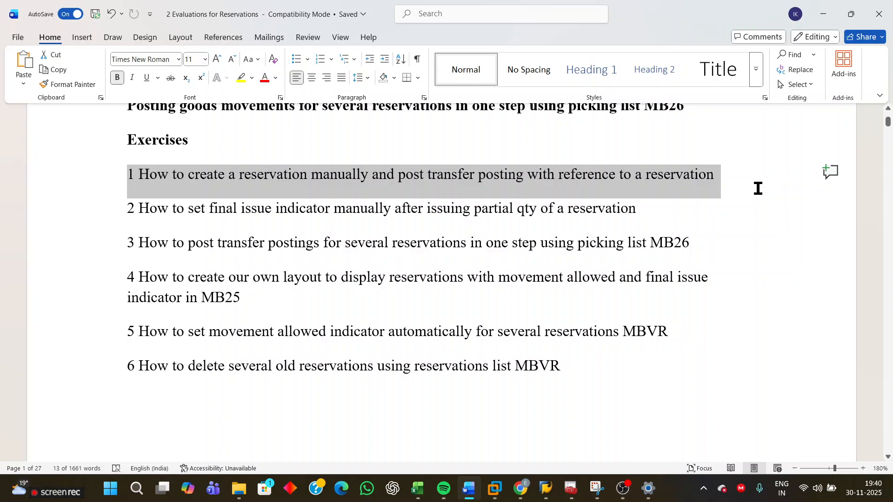
{"action": "left_click_drag", "start_coordinate": [758, 188], "coordinate": [758, 188]}
{"action": "left_click", "coordinate": [190, 221]}
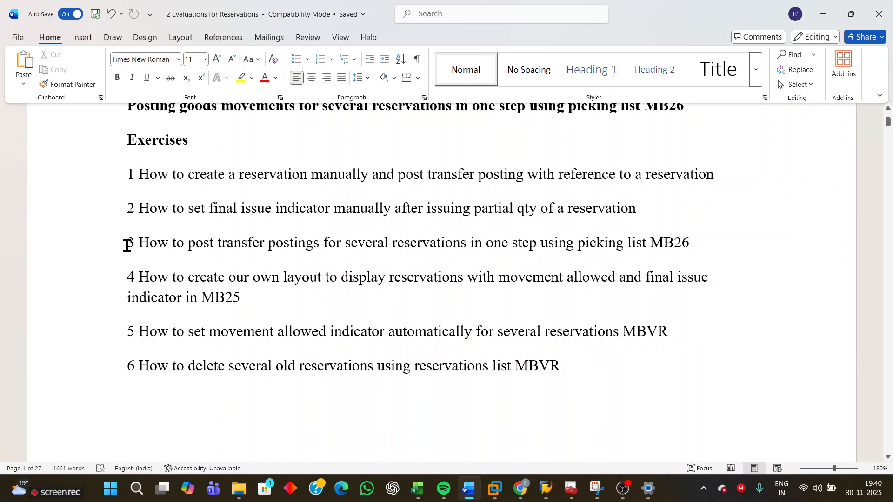
{"action": "left_click_drag", "start_coordinate": [125, 241], "coordinate": [738, 255]}
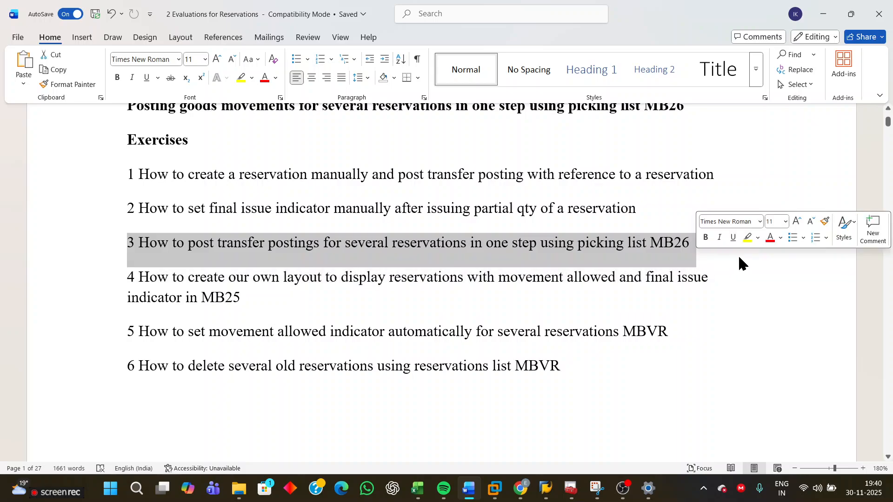
{"action": "left_click", "coordinate": [273, 293]}
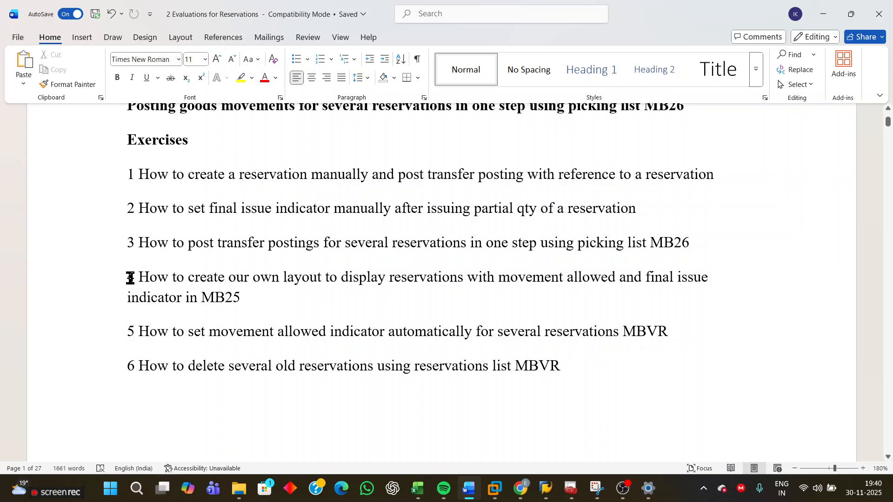
{"action": "left_click_drag", "start_coordinate": [130, 279], "coordinate": [294, 292]}
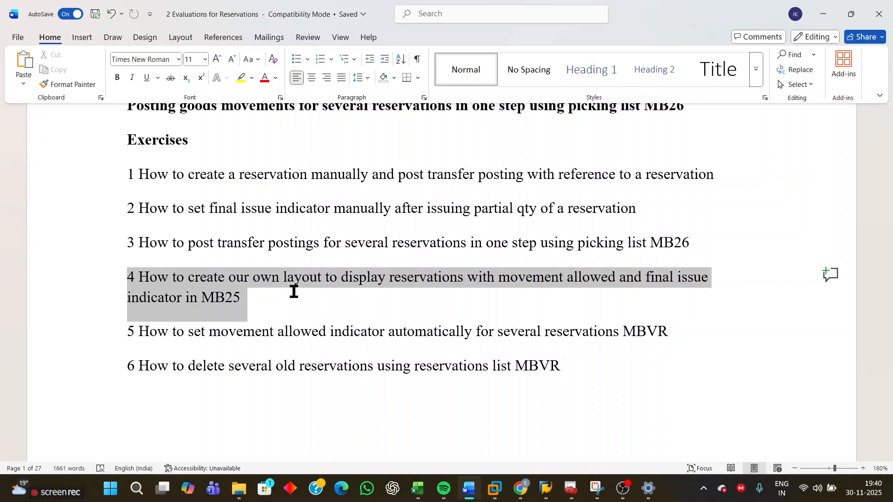
{"action": "left_click_drag", "start_coordinate": [294, 292], "coordinate": [293, 292]}
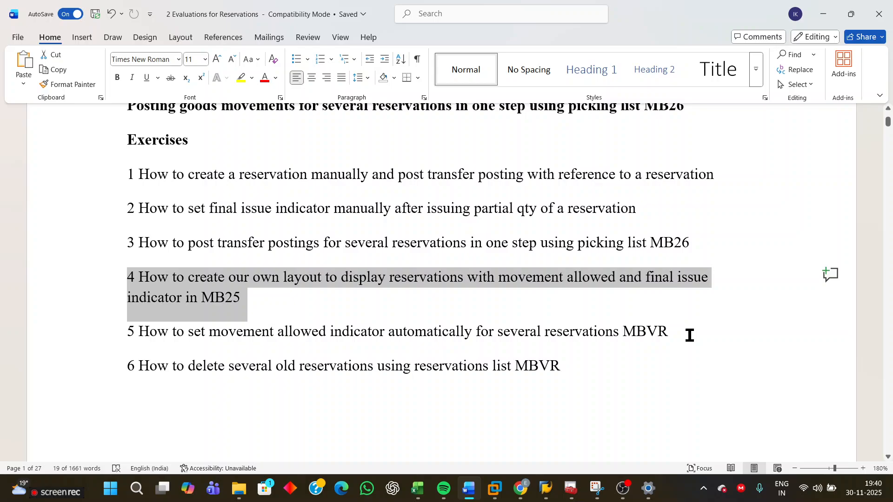
{"action": "left_click_drag", "start_coordinate": [123, 365], "coordinate": [672, 380]}
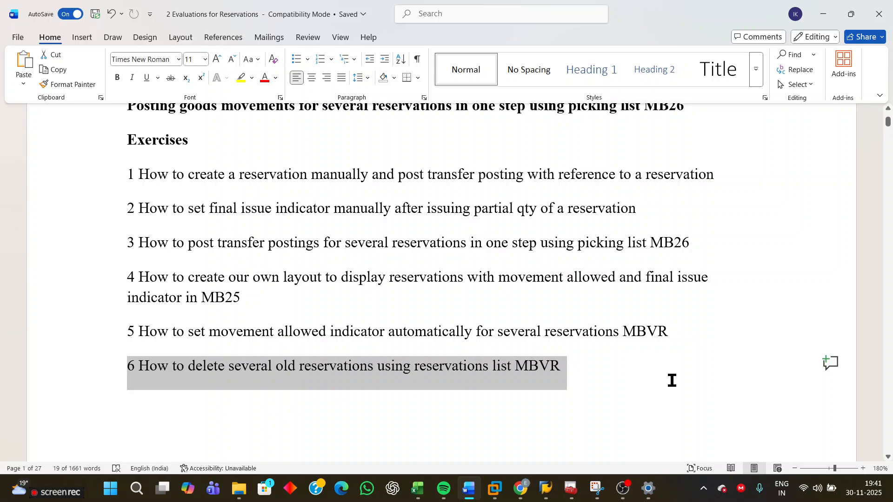
- Review the exercises and the topics covered once more, highlighting each list as a whole block
{"action": "scroll", "coordinate": [679, 372], "scroll_direction": "up", "scroll_amount": 3}
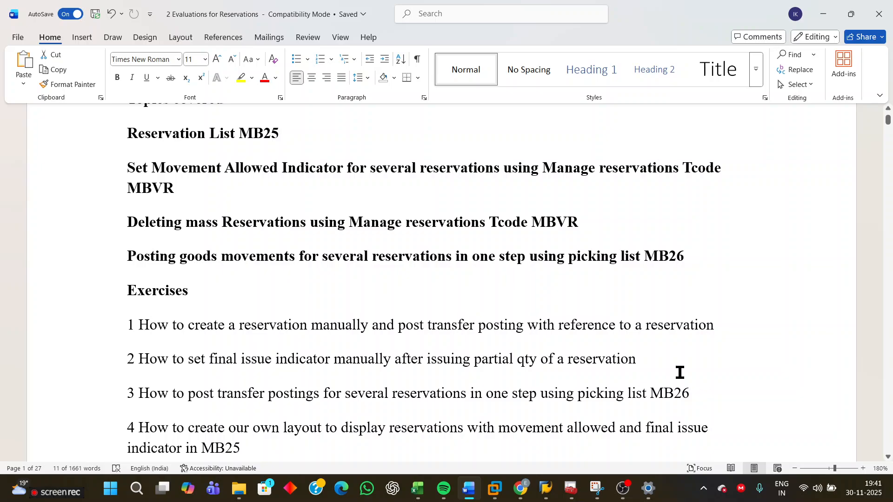
{"action": "scroll", "coordinate": [679, 372], "scroll_direction": "down", "scroll_amount": 2}
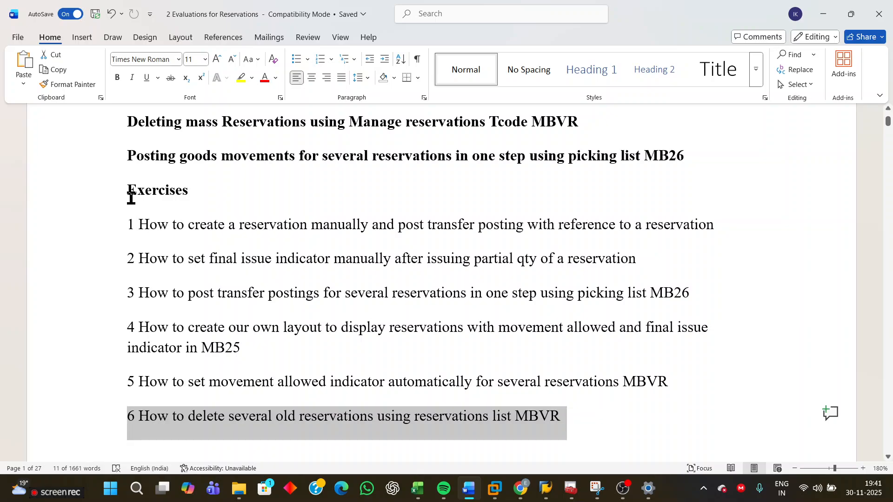
{"action": "left_click_drag", "start_coordinate": [127, 191], "coordinate": [574, 412]}
{"action": "scroll", "coordinate": [740, 247], "scroll_direction": "up", "scroll_amount": 1}
{"action": "scroll", "coordinate": [740, 247], "scroll_direction": "up", "scroll_amount": 2}
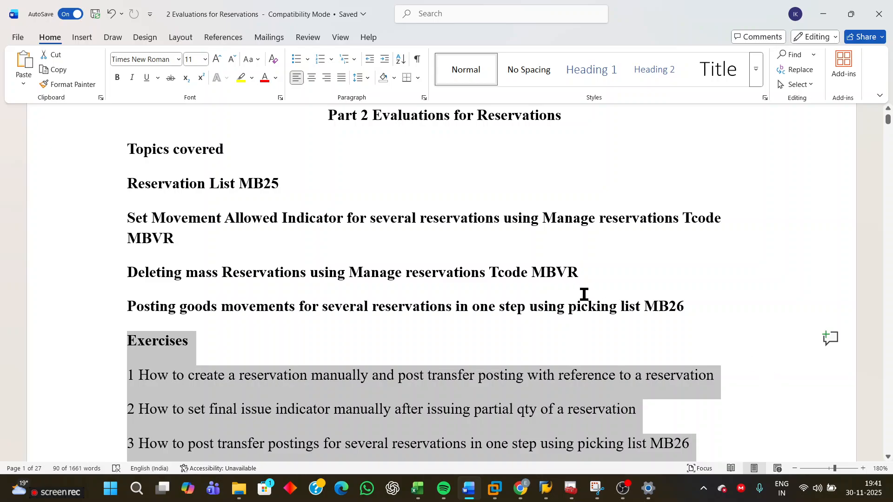
{"action": "left_click", "coordinate": [339, 153]}
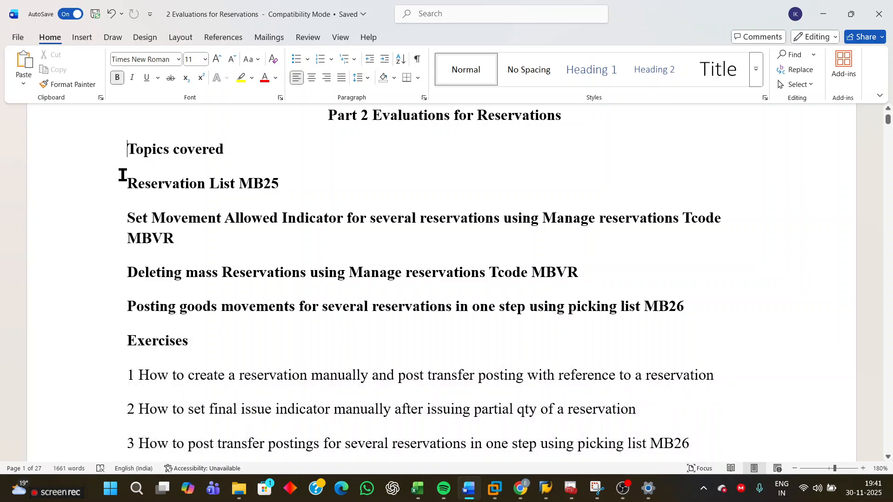
{"action": "left_click_drag", "start_coordinate": [123, 183], "coordinate": [733, 317]}
{"action": "scroll", "coordinate": [767, 374], "scroll_direction": "down", "scroll_amount": 3}
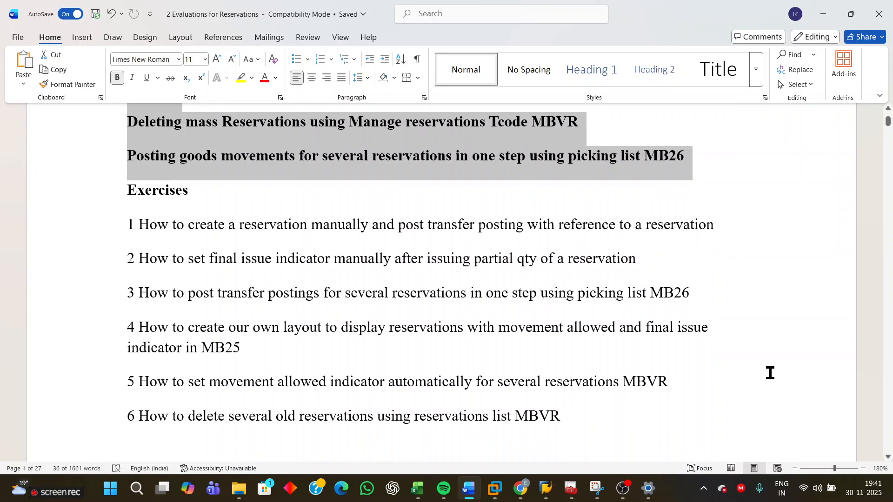
- Read the Reservation List Inventory Management section on MB25, highlighting its input criteria and the scope of list sentence
{"action": "scroll", "coordinate": [770, 373], "scroll_direction": "down", "scroll_amount": 10}
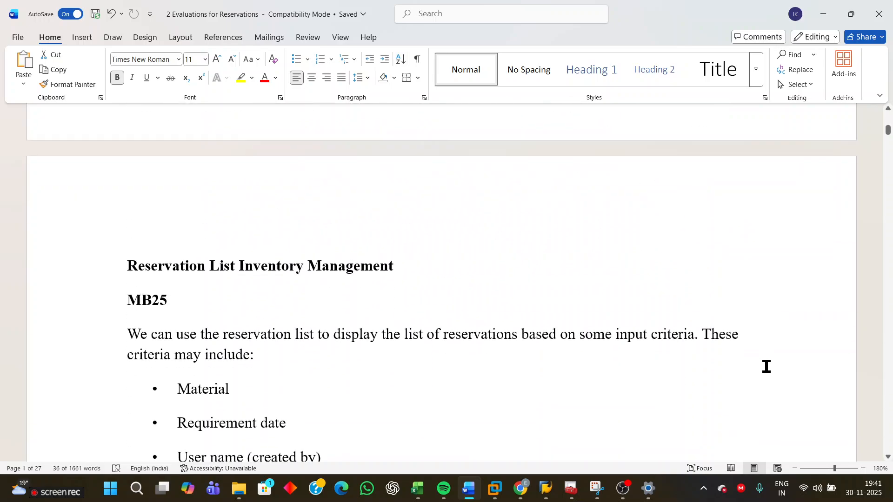
{"action": "scroll", "coordinate": [766, 366], "scroll_direction": "down", "scroll_amount": 1}
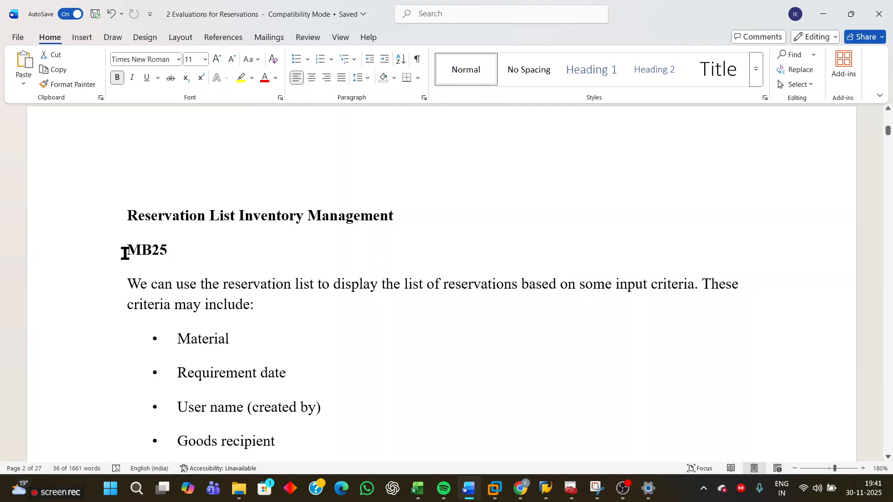
{"action": "left_click_drag", "start_coordinate": [125, 253], "coordinate": [197, 250]}
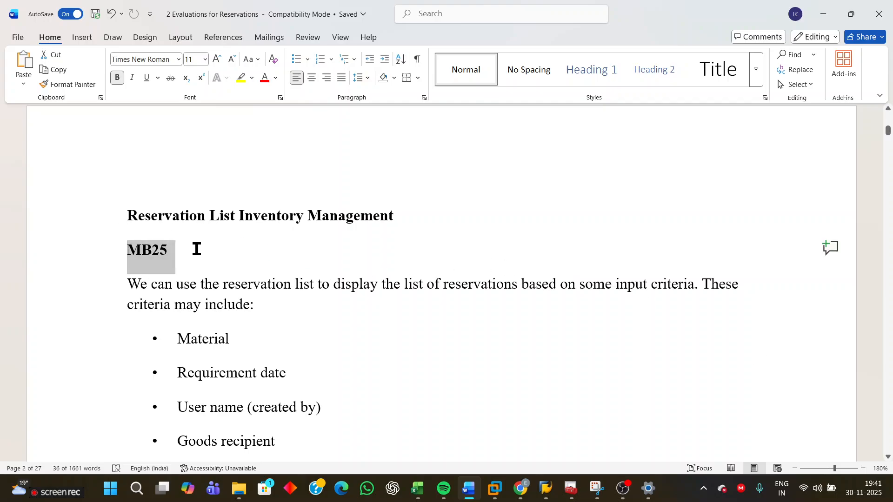
{"action": "left_click", "coordinate": [510, 383]}
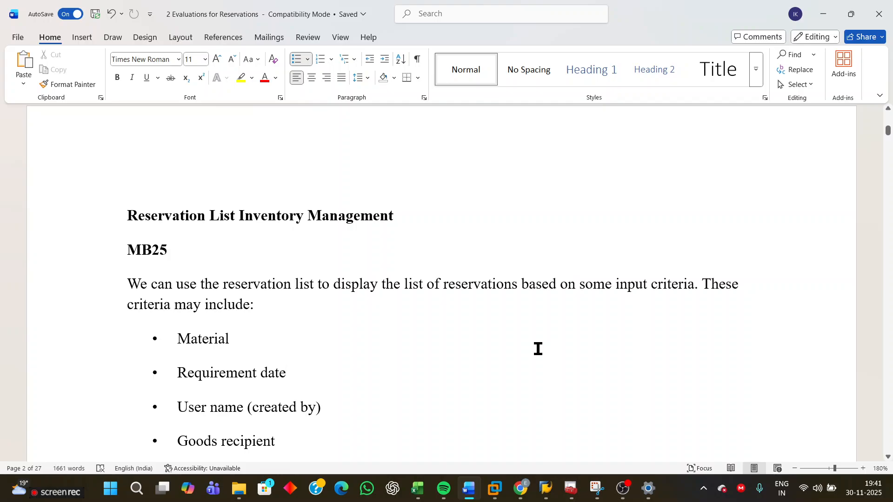
{"action": "scroll", "coordinate": [552, 368], "scroll_direction": "down", "scroll_amount": 2}
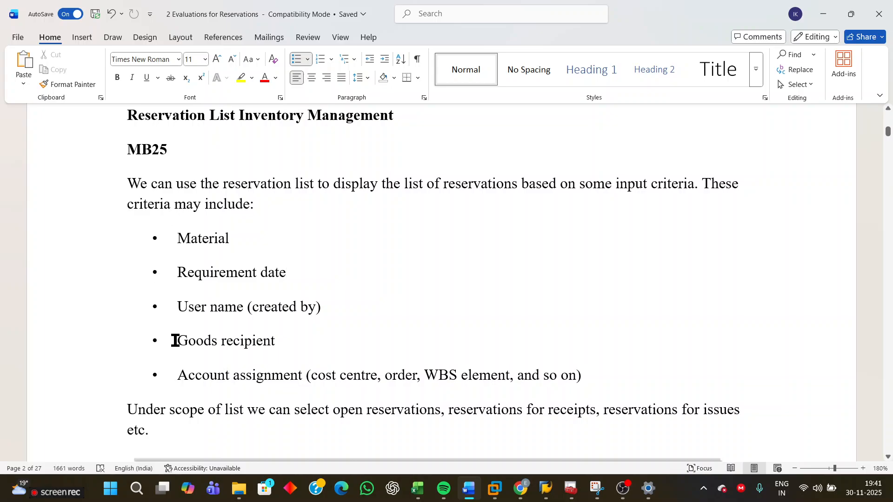
{"action": "left_click_drag", "start_coordinate": [176, 237], "coordinate": [628, 379]}
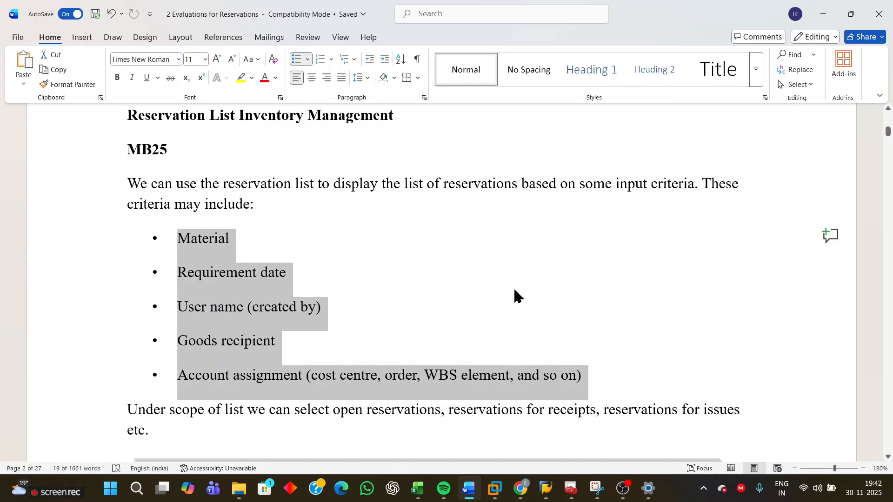
{"action": "scroll", "coordinate": [514, 290], "scroll_direction": "down", "scroll_amount": 2}
{"action": "scroll", "coordinate": [514, 286], "scroll_direction": "up", "scroll_amount": 3}
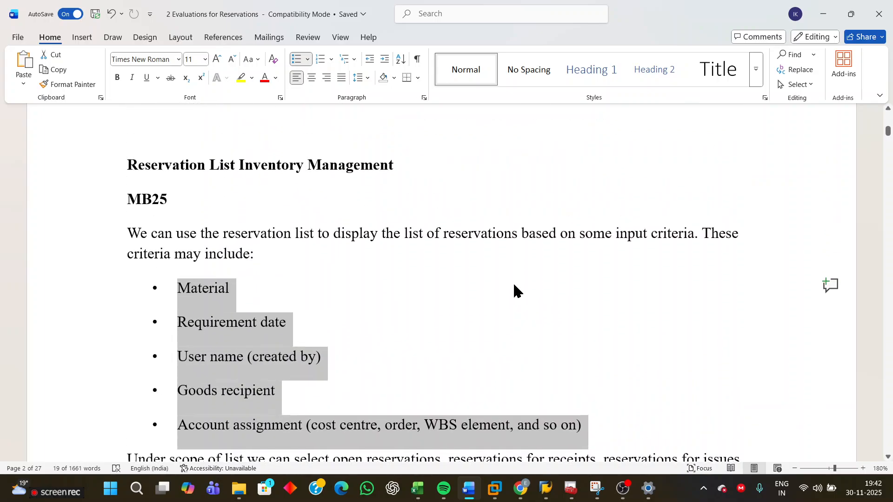
{"action": "scroll", "coordinate": [514, 290], "scroll_direction": "down", "scroll_amount": 2}
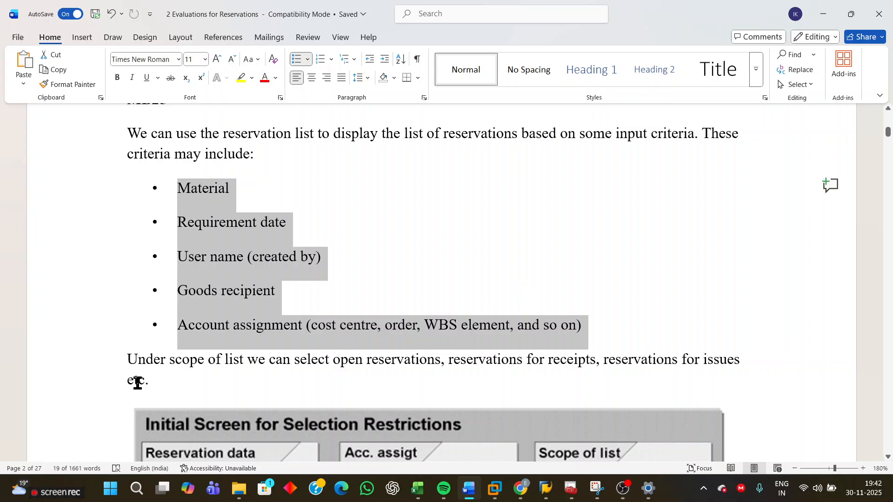
{"action": "left_click_drag", "start_coordinate": [124, 361], "coordinate": [270, 372]}
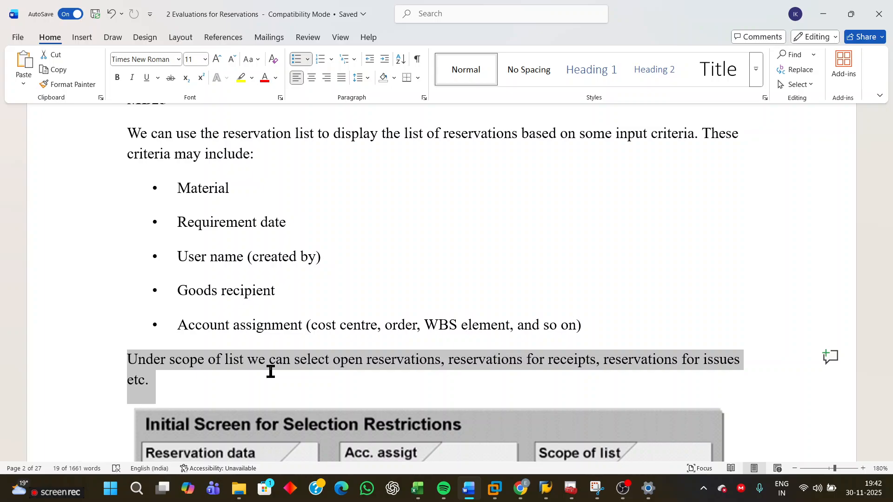
{"action": "scroll", "coordinate": [275, 375], "scroll_direction": "up", "scroll_amount": 3}
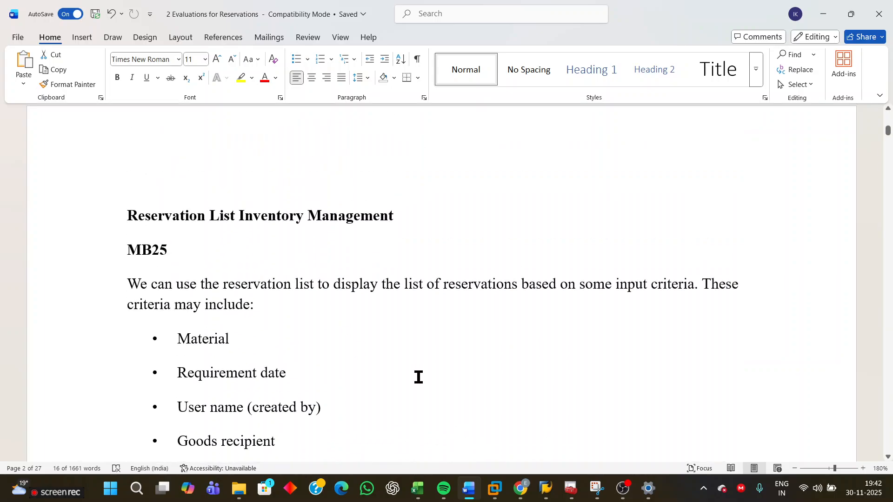
- Switch to the SAP Easy Access window and select MB25 - Reservation List in the Reservation folder
{"action": "left_click", "coordinate": [545, 488]}
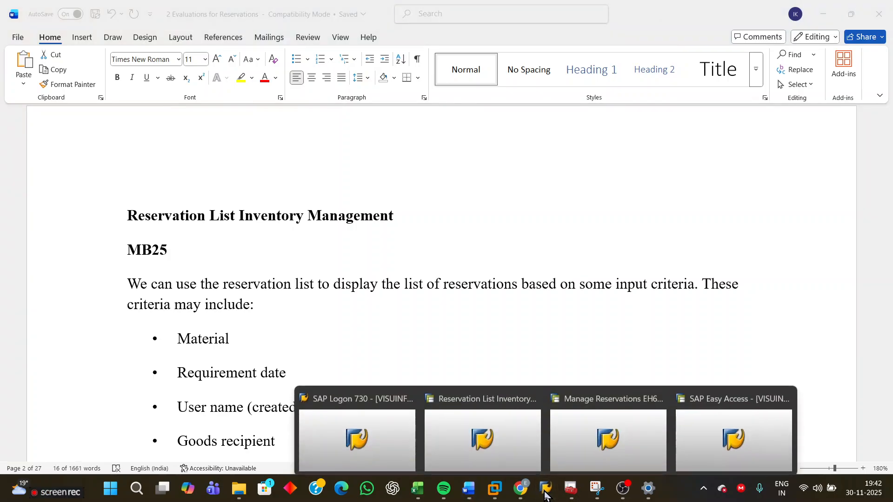
{"action": "left_click", "coordinate": [716, 448]}
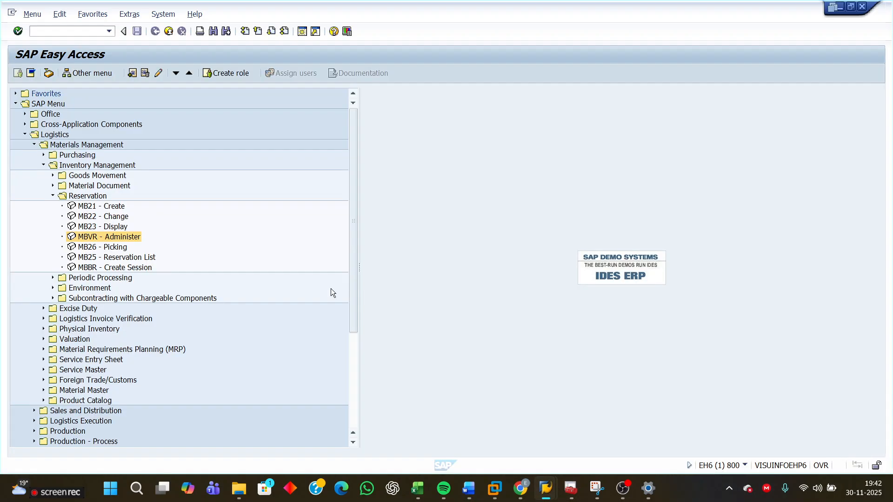
{"action": "left_click", "coordinate": [112, 261]}
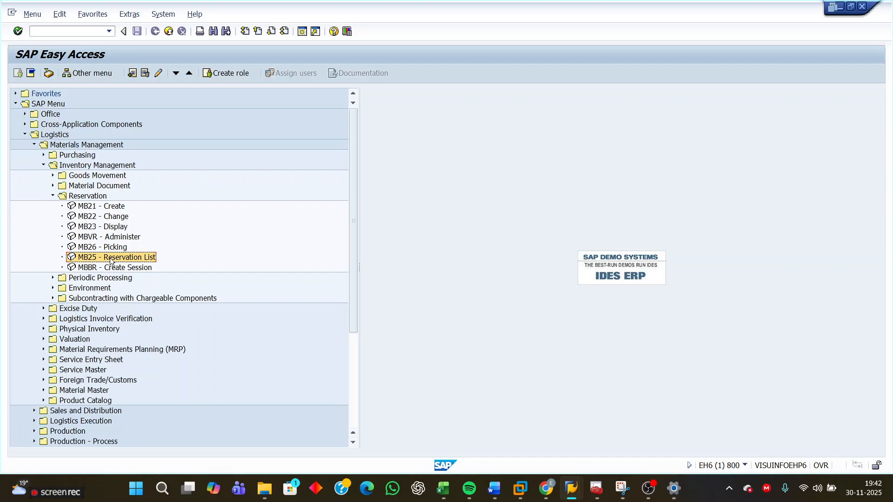
- Trace the path Logistics, Materials Management, Inventory Management, Reservation and open the MB25 - Reservation List transaction
{"action": "left_click", "coordinate": [59, 136]}
{"action": "left_click", "coordinate": [66, 146]}
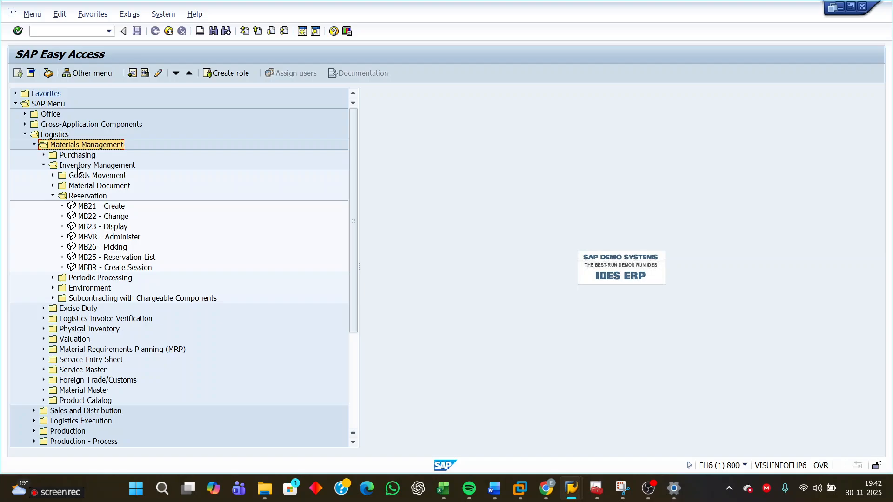
{"action": "left_click", "coordinate": [78, 166]}
{"action": "left_click", "coordinate": [88, 199]}
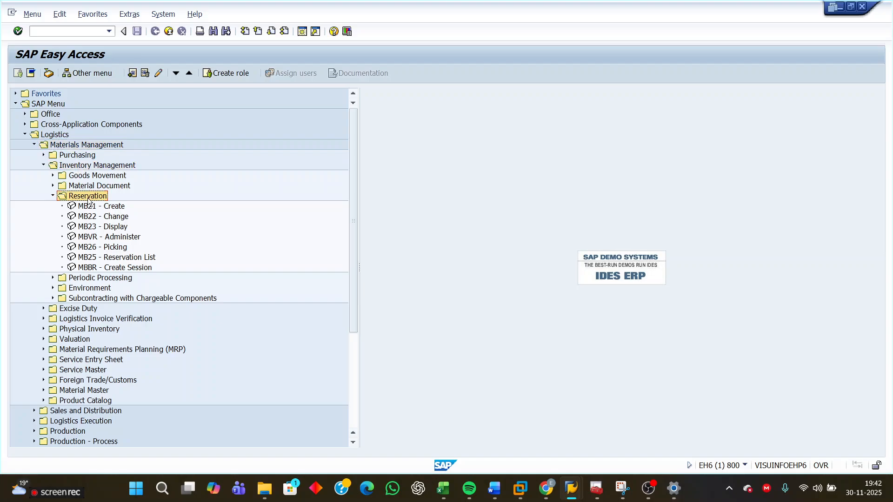
{"action": "left_click", "coordinate": [117, 261]}
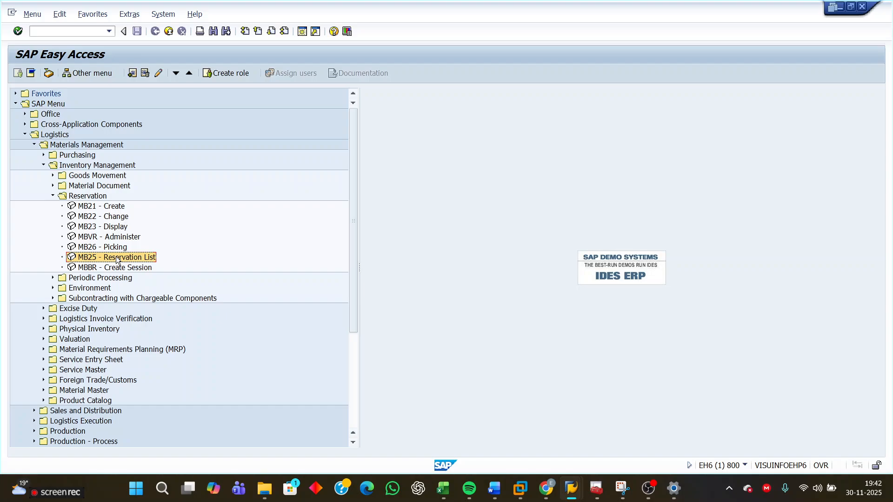
{"action": "double_click", "coordinate": [116, 257]}
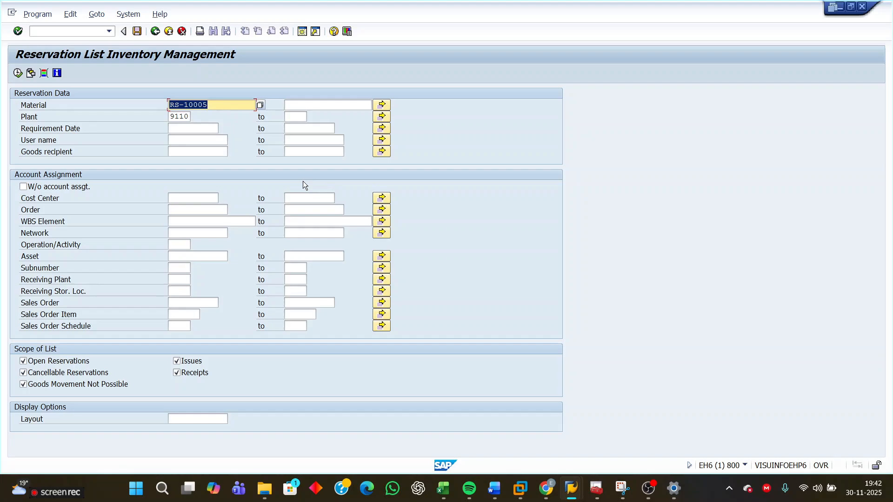
- Review the MB25 selection criteria for reservation data, account assignment and scope of list, including the Open Reservations option
{"action": "left_click", "coordinate": [208, 105]}
{"action": "left_click", "coordinate": [179, 116]}
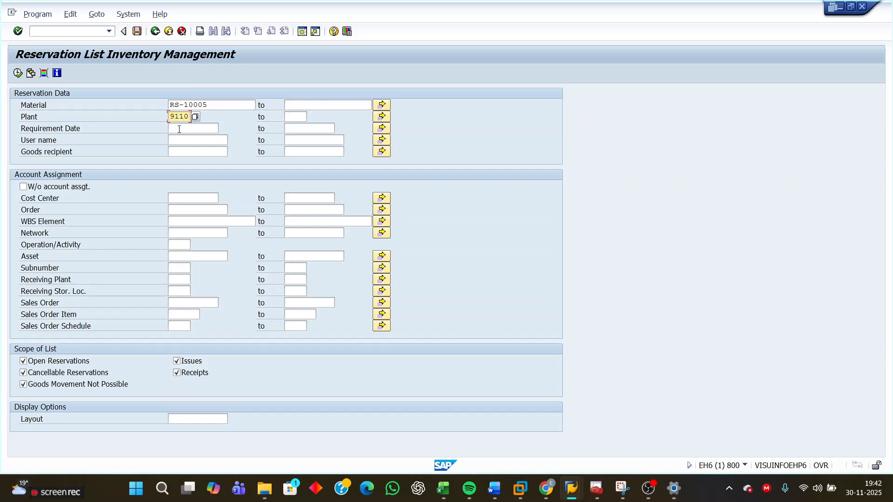
{"action": "left_click", "coordinate": [177, 128]}
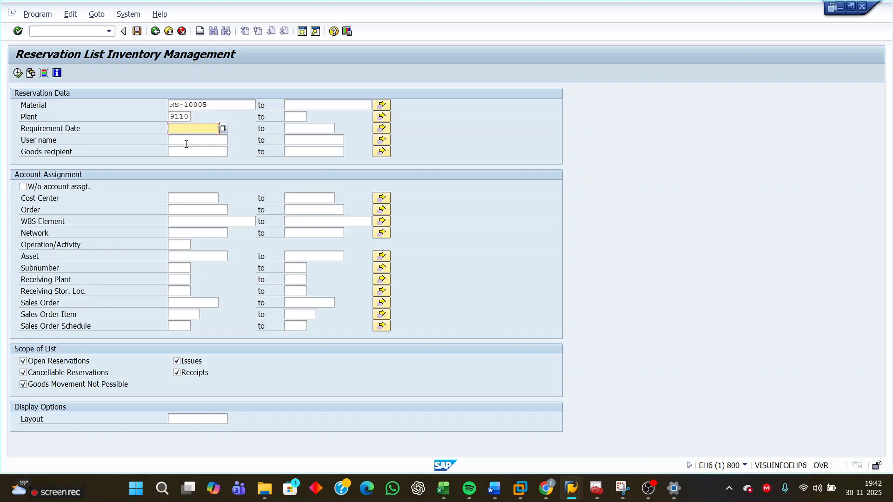
{"action": "left_click", "coordinate": [185, 143]}
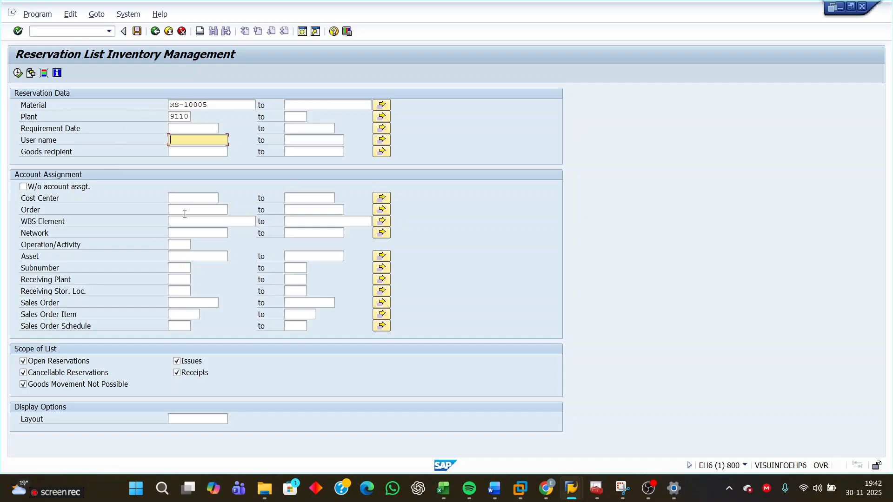
{"action": "left_click", "coordinate": [177, 196]}
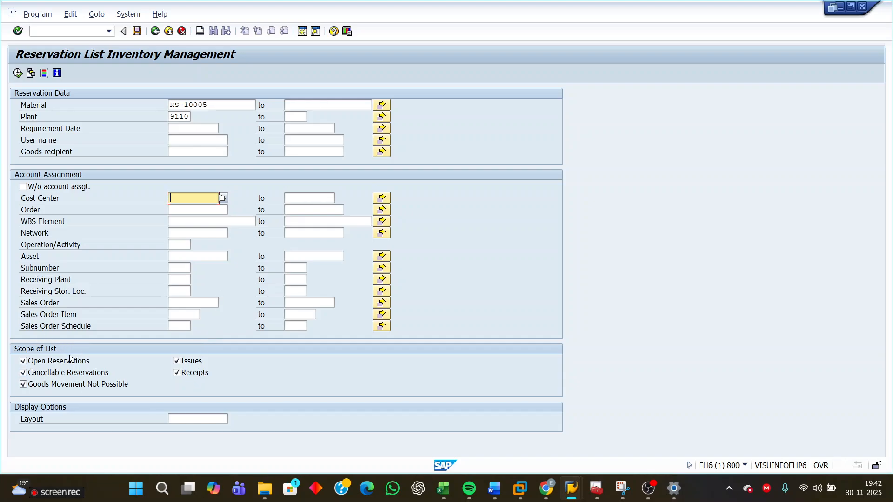
{"action": "left_click", "coordinate": [23, 362]}
{"action": "left_click", "coordinate": [23, 362]}
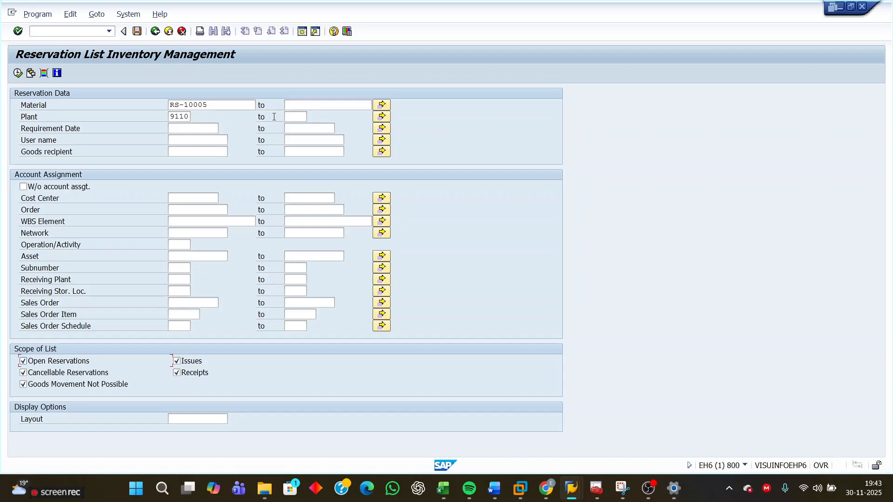
- Run the reservation list for material RS-10005 in plant 9110
{"action": "left_click_drag", "start_coordinate": [213, 106], "coordinate": [104, 103]}
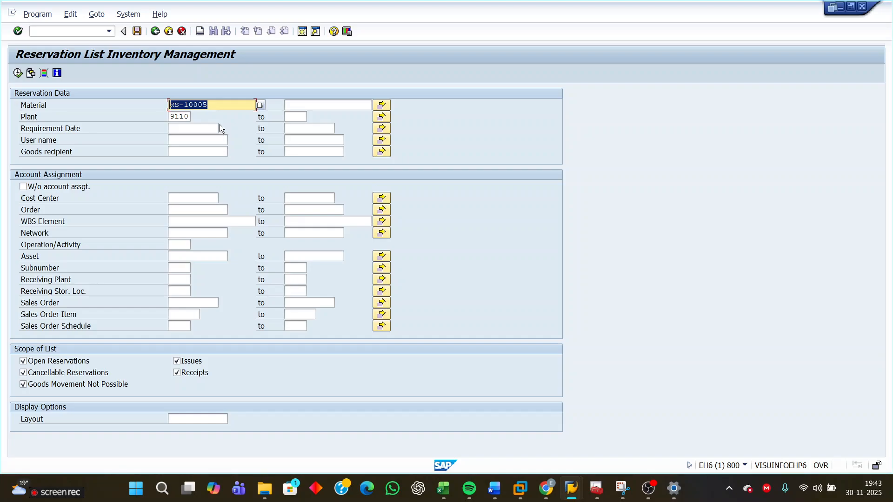
{"action": "left_click", "coordinate": [179, 117]}
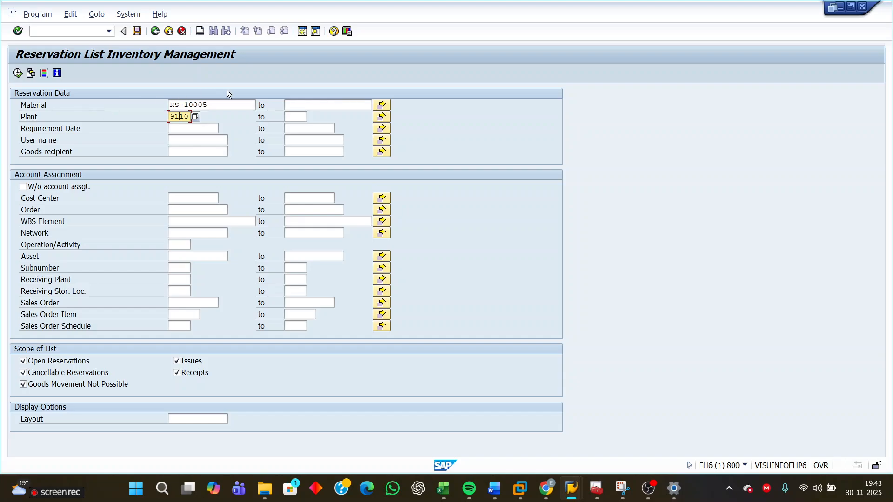
{"action": "left_click", "coordinate": [220, 107]}
{"action": "left_click", "coordinate": [181, 115]}
{"action": "left_click", "coordinate": [18, 73]}
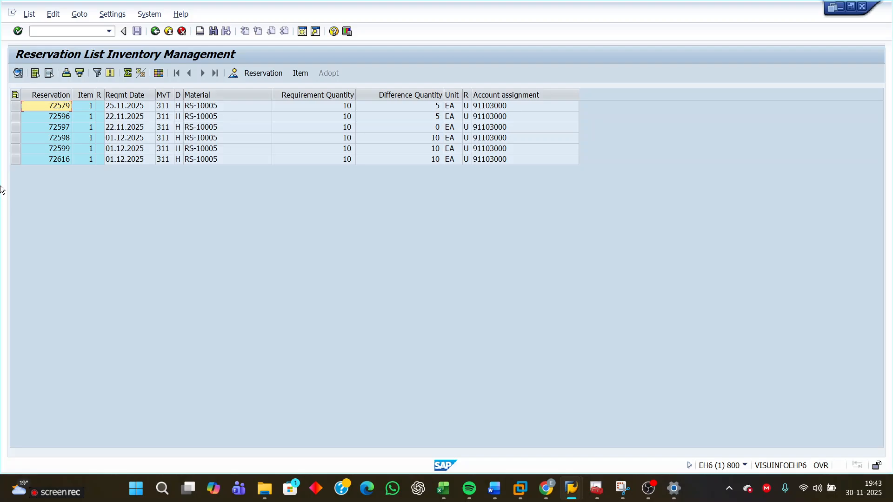
- Examine the overview and item details of the first listed reservation, and return to the reservation list
{"action": "double_click", "coordinate": [64, 105]}
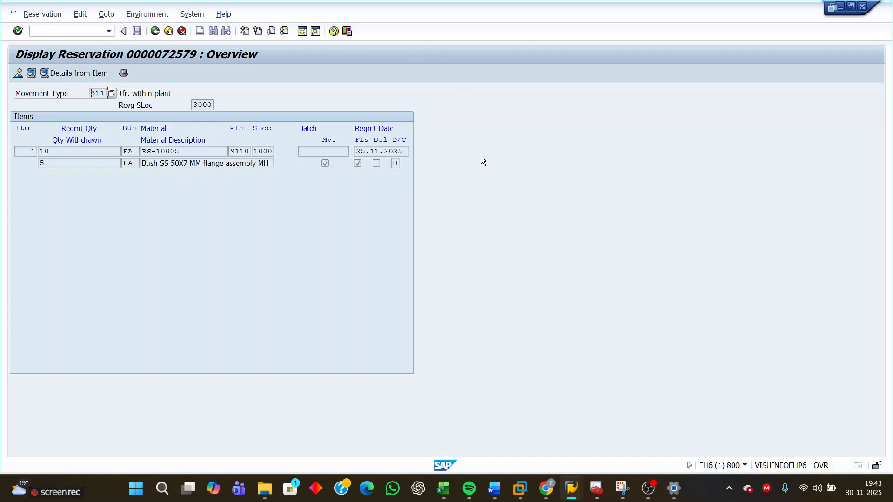
{"action": "left_click", "coordinate": [81, 75]}
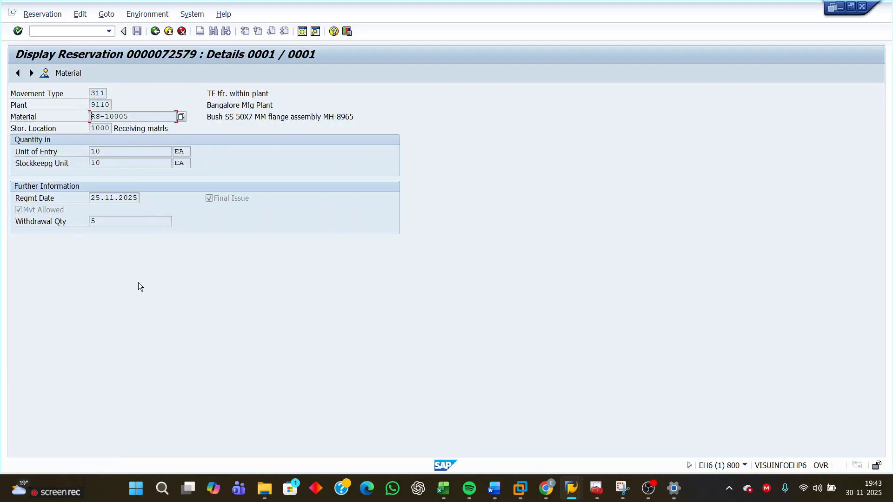
{"action": "left_click", "coordinate": [157, 31]}
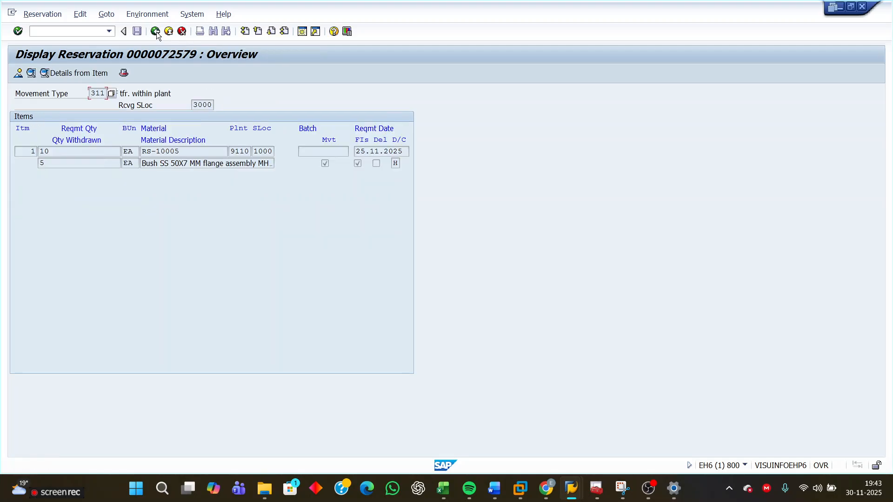
{"action": "left_click", "coordinate": [156, 32]}
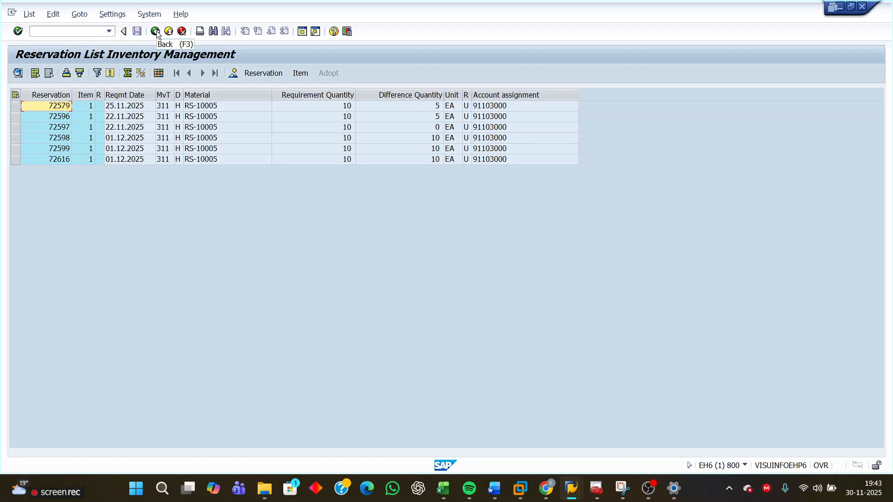
- Exit MB25 to SAP Easy Access and switch to the Word document's section on setting the Movement Allowed indicator with MBVR
{"action": "left_click", "coordinate": [155, 31]}
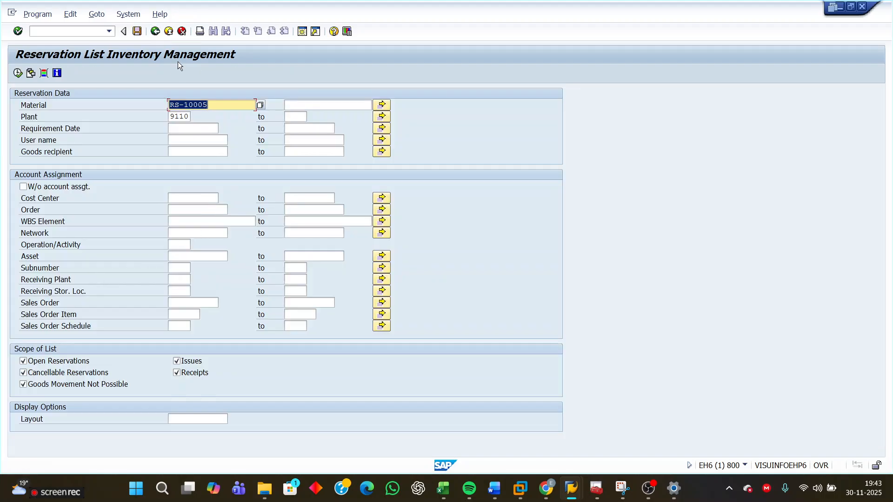
{"action": "left_click", "coordinate": [155, 31]}
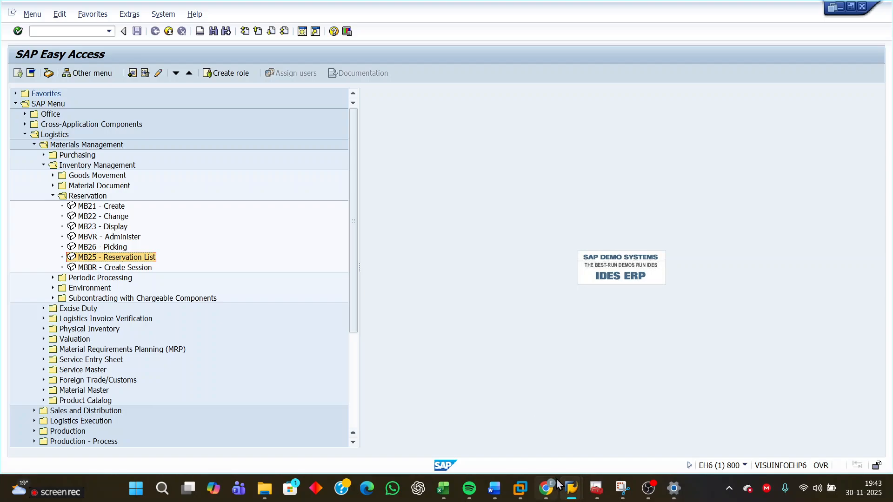
{"action": "left_click", "coordinate": [478, 435]}
{"action": "scroll", "coordinate": [572, 340], "scroll_direction": "down", "scroll_amount": 15}
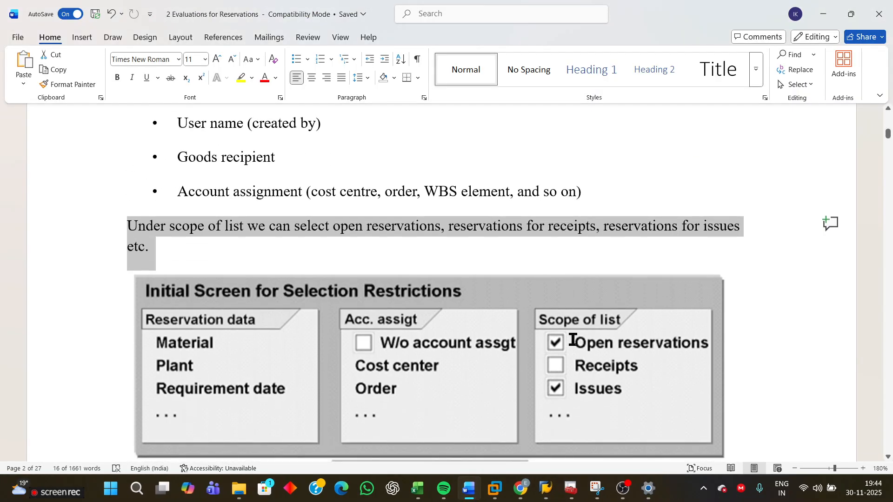
{"action": "scroll", "coordinate": [572, 339], "scroll_direction": "down", "scroll_amount": 1}
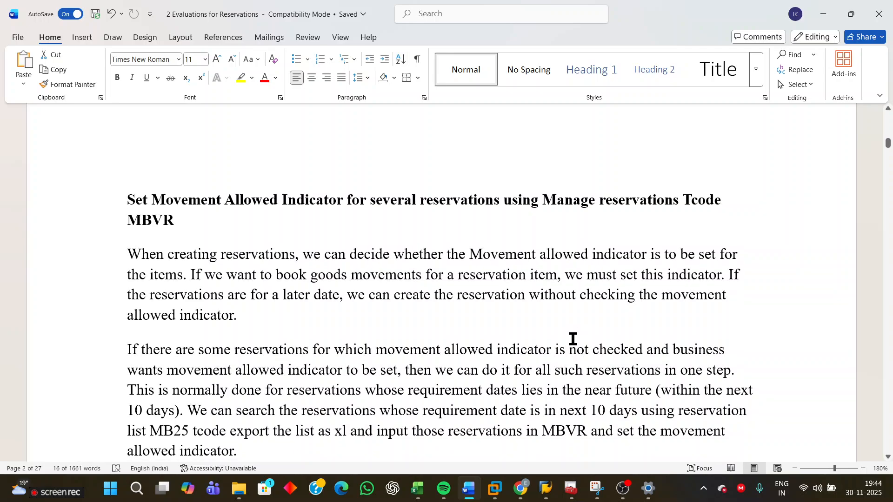
{"action": "scroll", "coordinate": [572, 339], "scroll_direction": "up", "scroll_amount": 3}
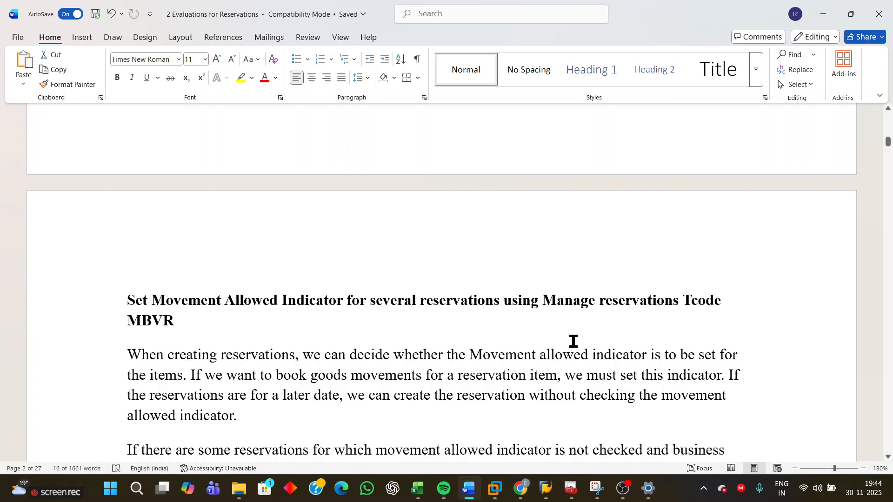
{"action": "scroll", "coordinate": [728, 347], "scroll_direction": "down", "scroll_amount": 3}
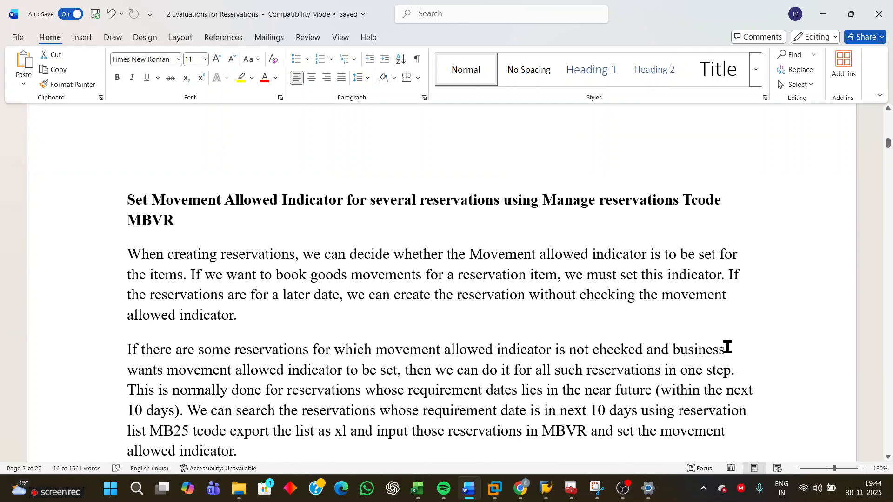
{"action": "scroll", "coordinate": [727, 347], "scroll_direction": "down", "scroll_amount": 2}
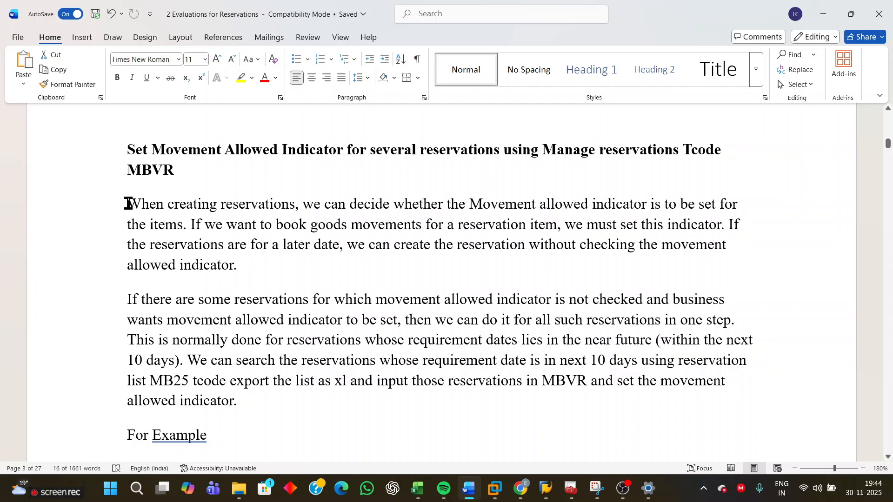
- Read the paragraph on setting the Movement allowed indicator when creating reservations, highlighting it as a block
{"action": "left_click_drag", "start_coordinate": [129, 204], "coordinate": [738, 244]}
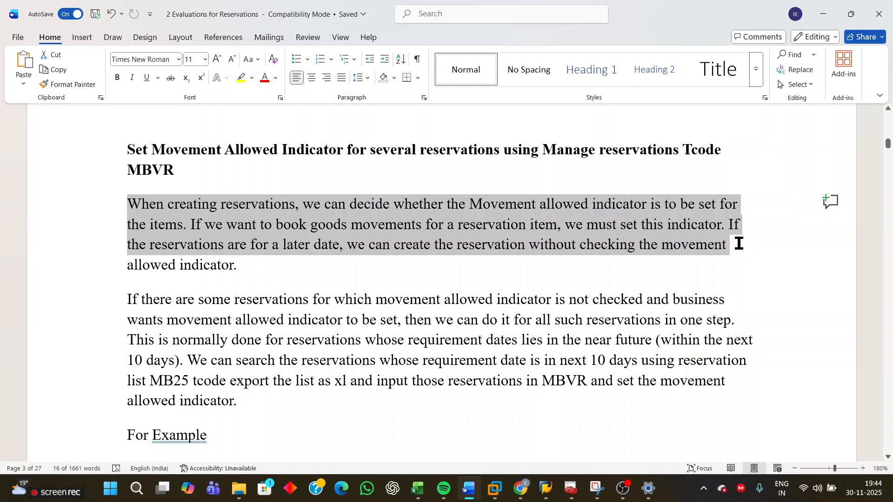
{"action": "left_click_drag", "start_coordinate": [738, 243], "coordinate": [750, 260]}
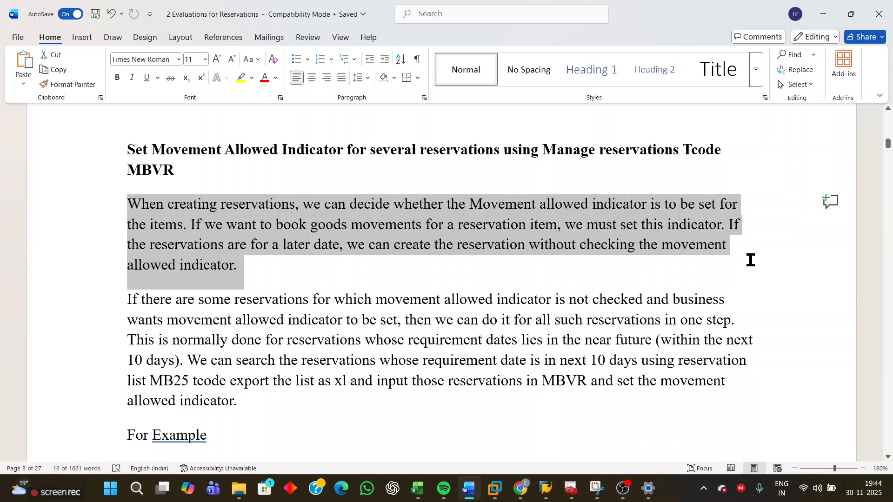
{"action": "left_click", "coordinate": [388, 265]}
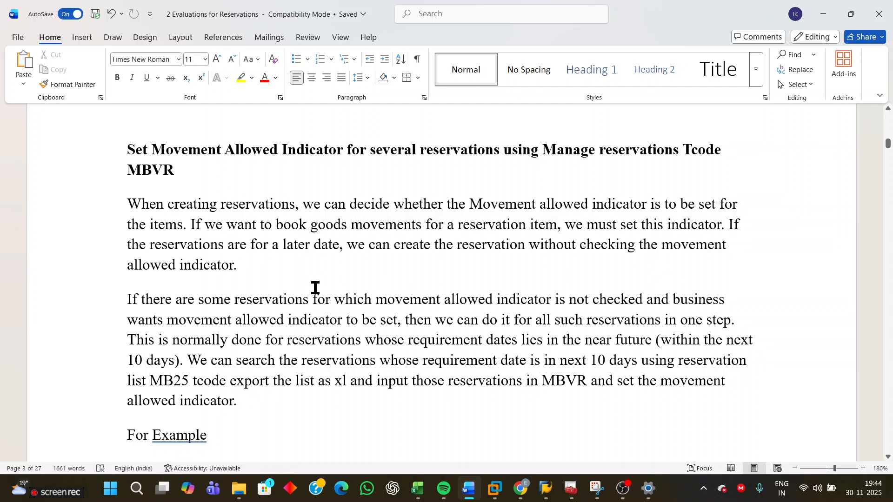
- Read the paragraph on setting the indicator for several reservations in one step with MB25 and MBVR, highlighting it line by line
{"action": "scroll", "coordinate": [299, 285], "scroll_direction": "down", "scroll_amount": 2}
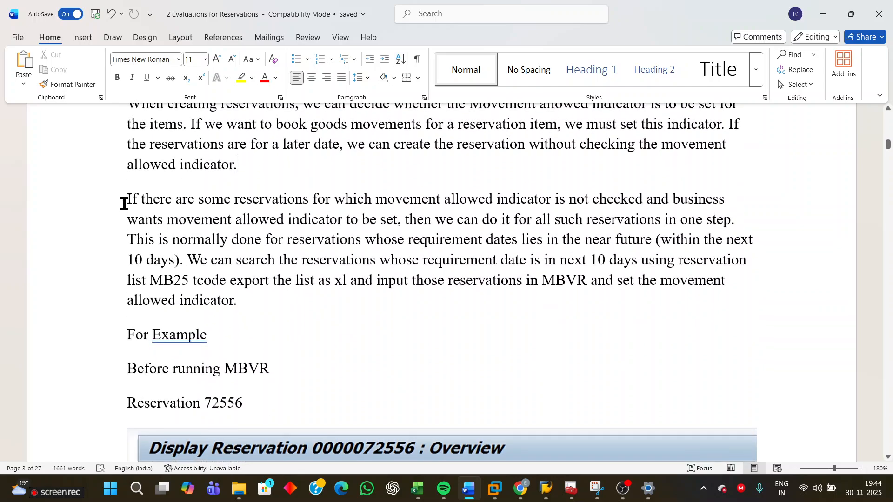
{"action": "left_click_drag", "start_coordinate": [123, 203], "coordinate": [743, 220]}
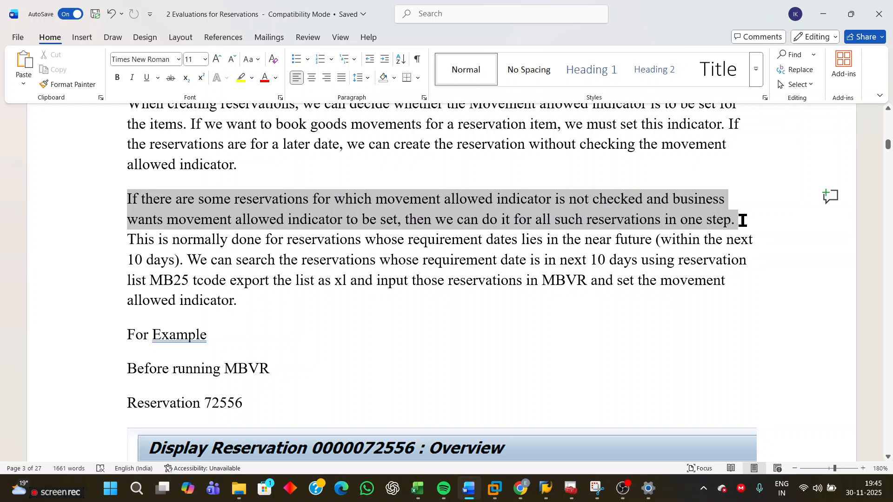
{"action": "left_click_drag", "start_coordinate": [743, 220], "coordinate": [757, 240]}
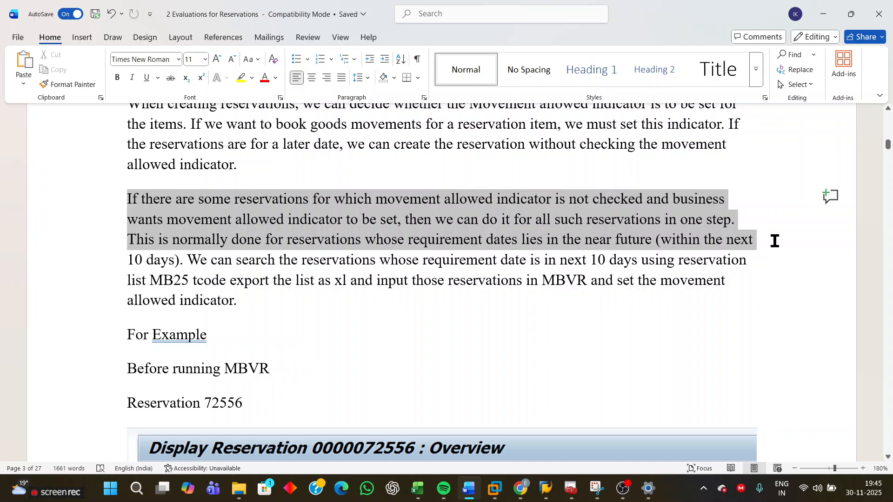
{"action": "left_click_drag", "start_coordinate": [774, 241], "coordinate": [783, 258]}
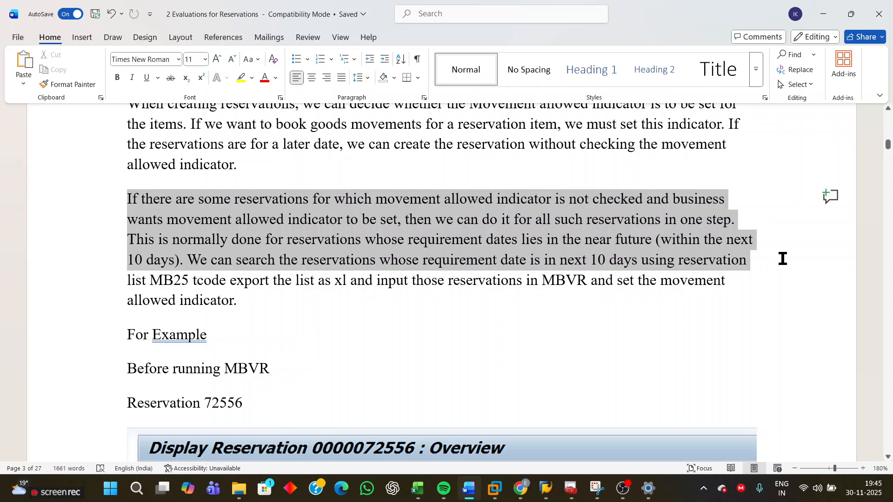
{"action": "left_click_drag", "start_coordinate": [783, 259], "coordinate": [242, 283]}
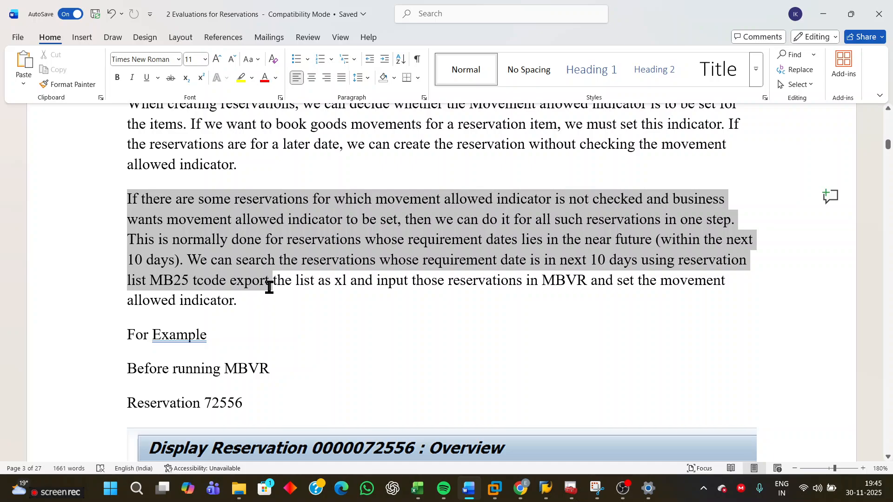
{"action": "left_click_drag", "start_coordinate": [269, 287], "coordinate": [602, 293]}
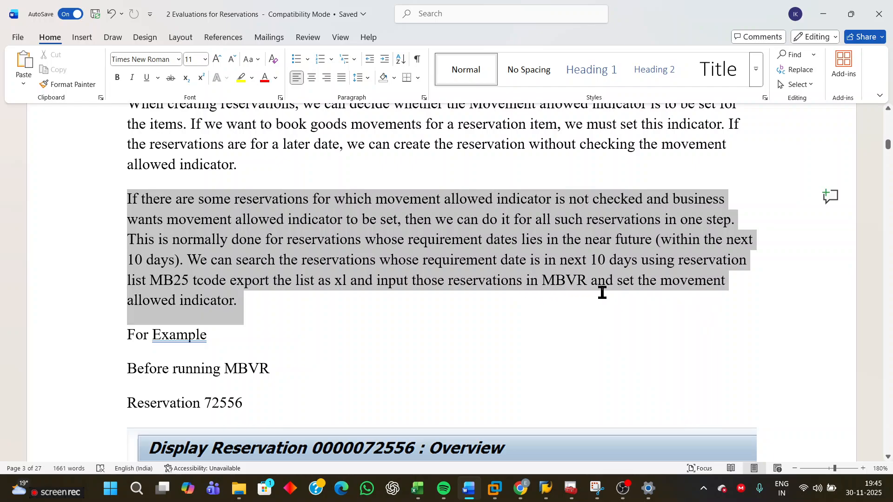
- Accept the grammar suggestion "Example," in the "For Example" line and highlight the reservation number under Before running MBVR
{"action": "right_click", "coordinate": [197, 337]}
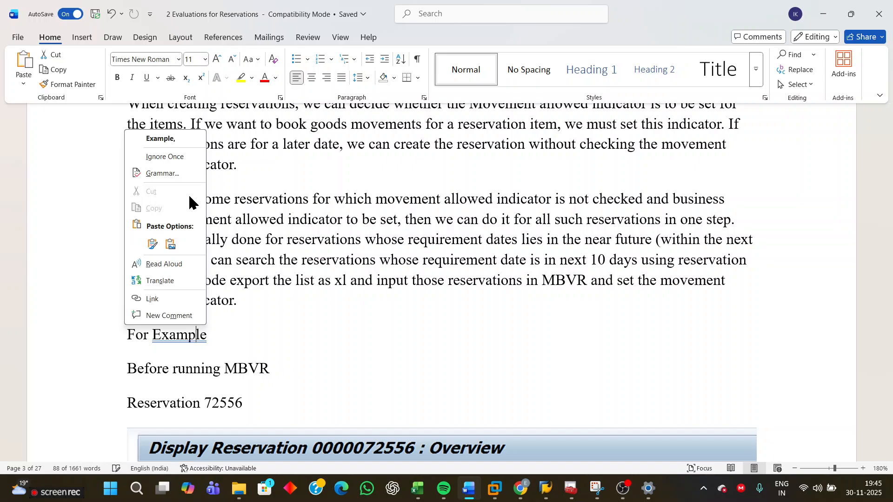
{"action": "left_click", "coordinate": [174, 139]}
{"action": "scroll", "coordinate": [325, 341], "scroll_direction": "down", "scroll_amount": 3}
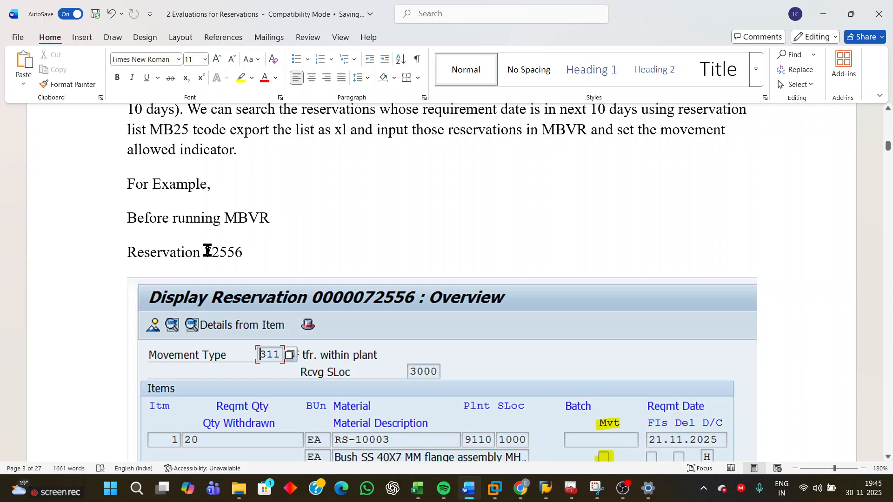
{"action": "left_click_drag", "start_coordinate": [207, 251], "coordinate": [255, 251]}
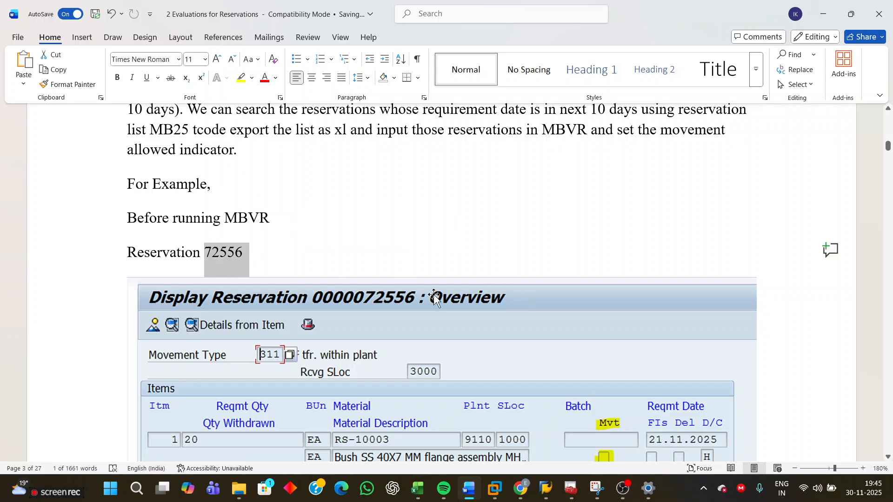
- Switch to the SAP session running Manage Reservations, exit that transaction and open MB23 - Display
{"action": "left_click", "coordinate": [546, 490]}
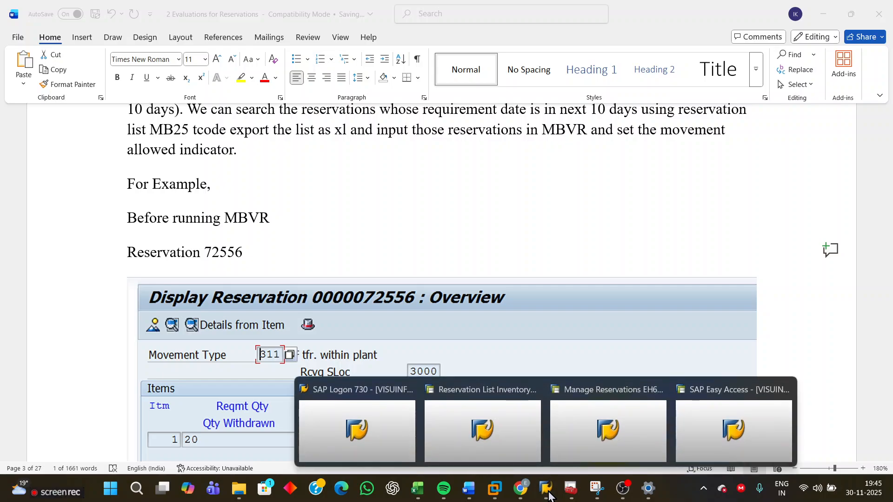
{"action": "left_click", "coordinate": [583, 437]}
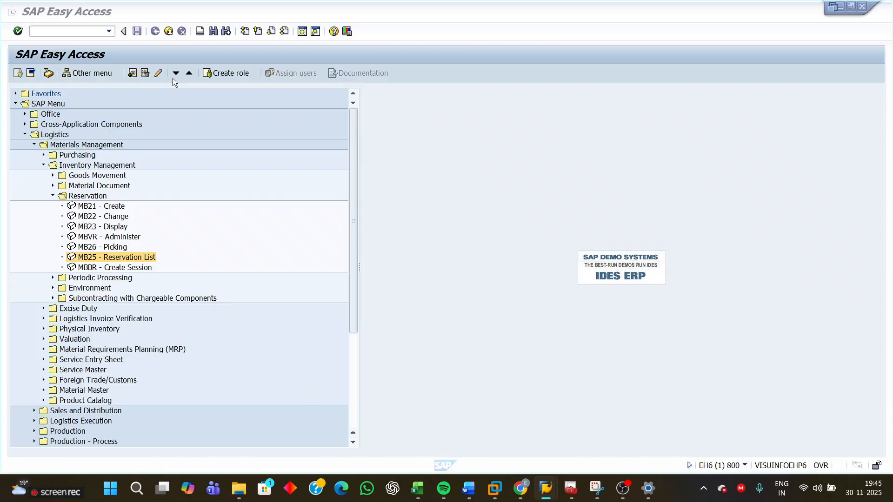
{"action": "left_click", "coordinate": [154, 31]}
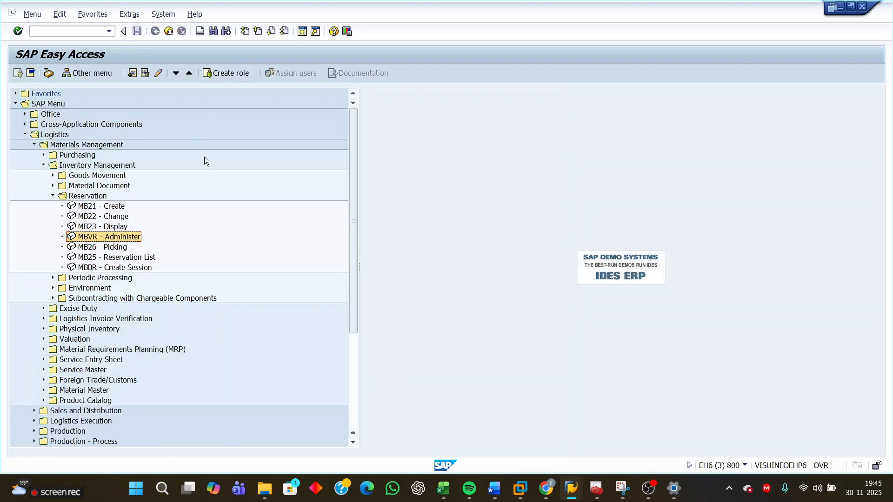
{"action": "double_click", "coordinate": [107, 227]}
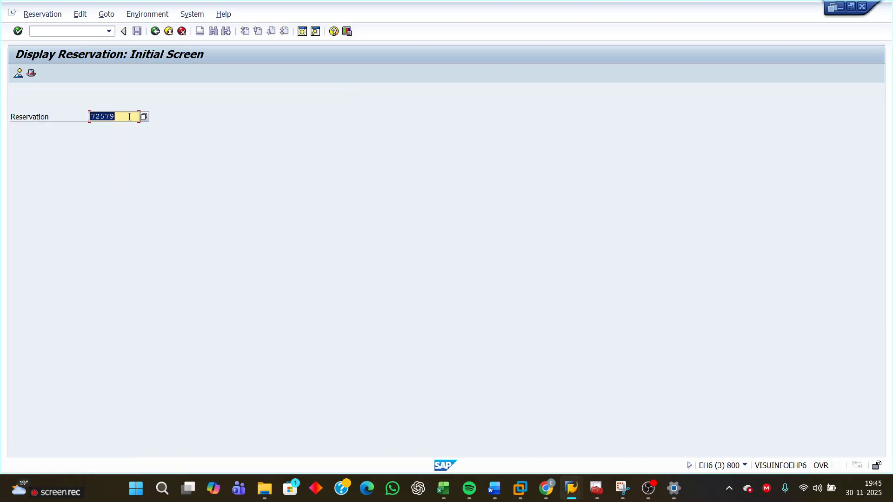
- Display the overview of reservation 72556
{"action": "left_click", "coordinate": [128, 113]}
{"action": "key", "text": "BackSpace"}
{"action": "key", "text": "BackSpace"}
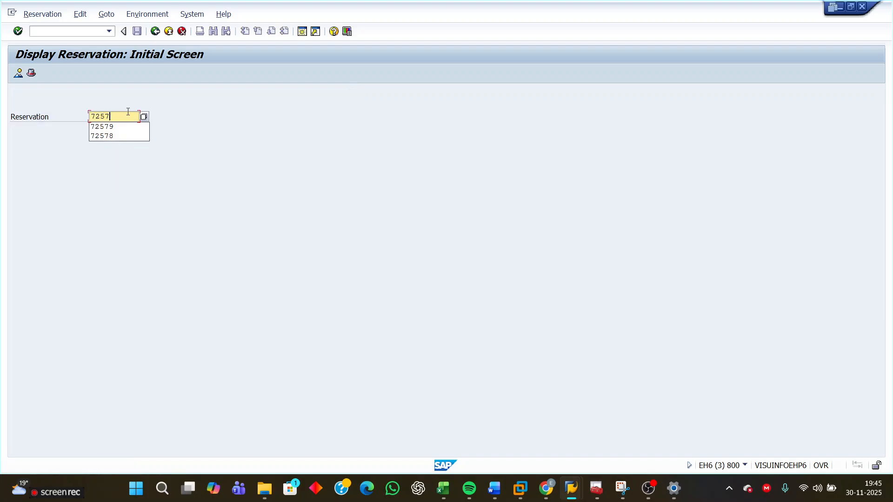
{"action": "type", "text": "56"}
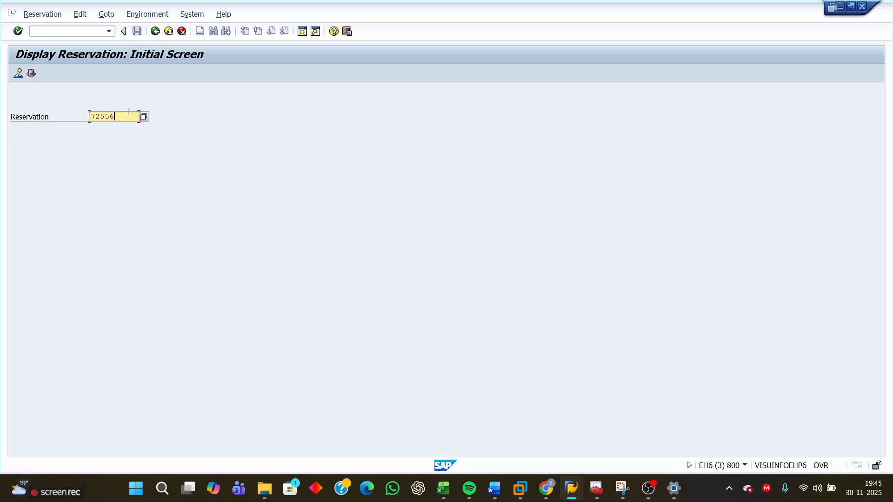
{"action": "key", "text": "Return"}
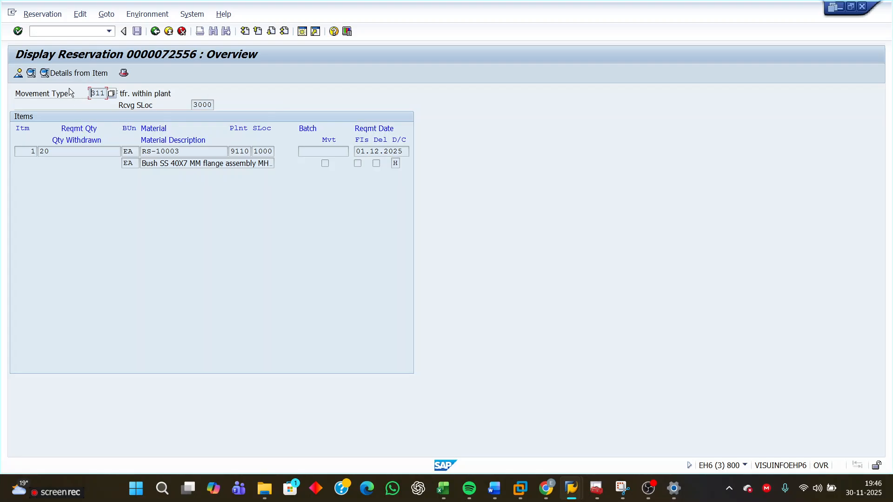
- Open the item details of the reservation and check the Mvt Allowed indicator and the requirement date
{"action": "left_click", "coordinate": [76, 75]}
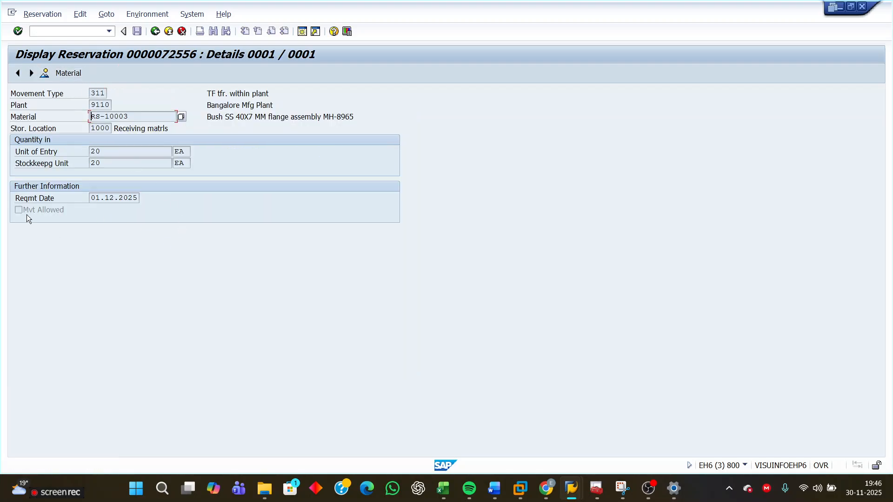
{"action": "left_click", "coordinate": [24, 211]}
{"action": "left_click_drag", "start_coordinate": [91, 200], "coordinate": [191, 198]}
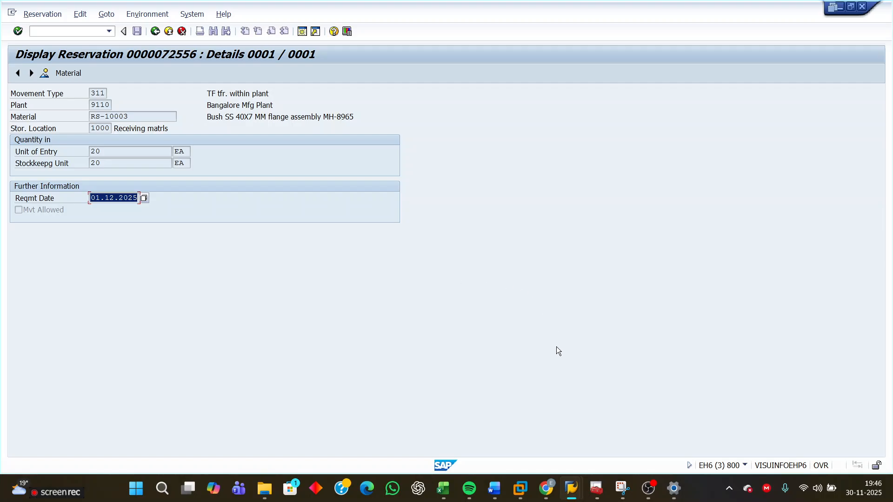
- Return to the initial screen, display reservation 72557 and open its item details to check the Mvt Allowed indicator
{"action": "left_click", "coordinate": [156, 32]}
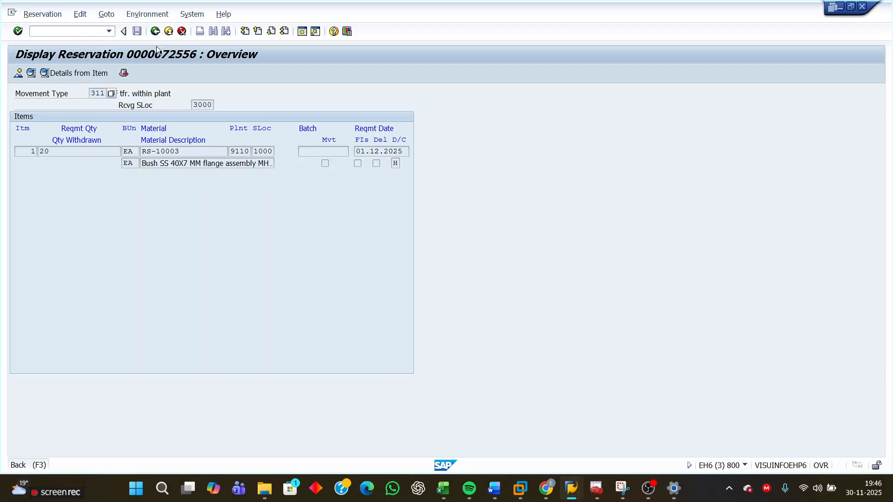
{"action": "key", "text": "F3"}
{"action": "left_click", "coordinate": [125, 113]}
{"action": "key", "text": "BackSpace"}
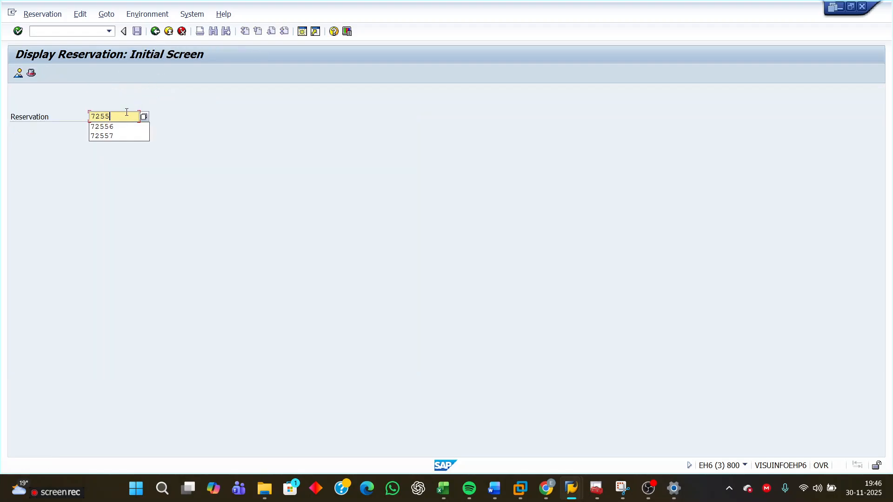
{"action": "type", "text": "7"}
{"action": "key", "text": "Return"}
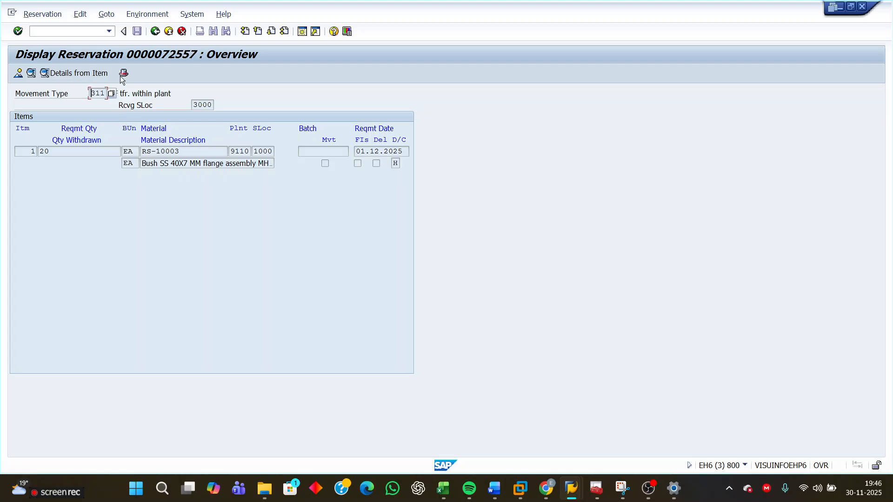
{"action": "left_click", "coordinate": [93, 73]}
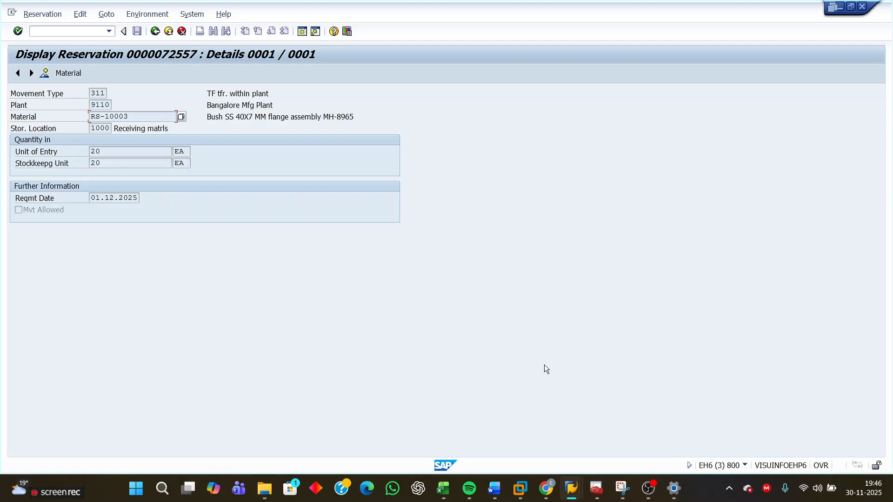
- Switch to the Word document and review the Manage Reservations selection screenshot with its actions and account assignment values
{"action": "left_click", "coordinate": [508, 426]}
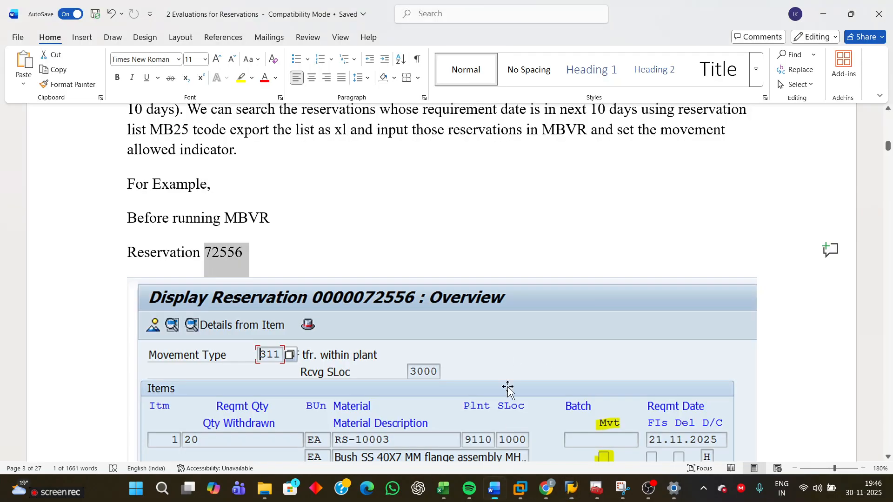
{"action": "scroll", "coordinate": [508, 390], "scroll_direction": "down", "scroll_amount": 15}
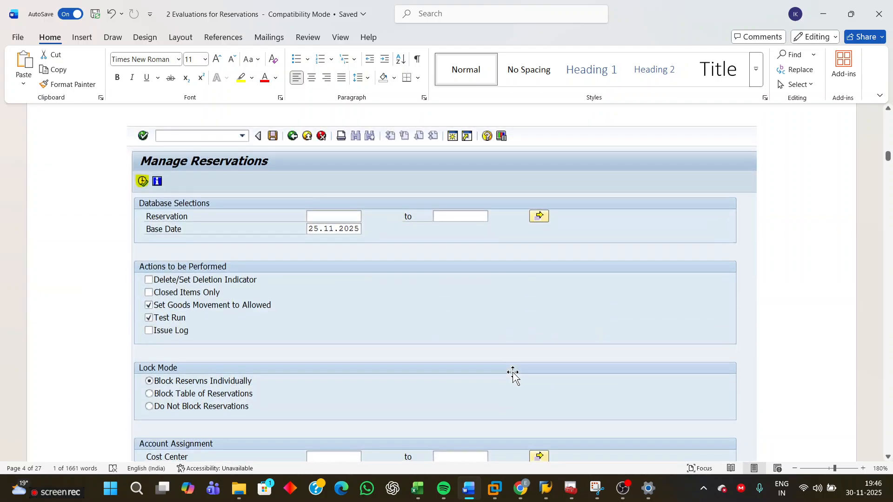
{"action": "scroll", "coordinate": [513, 374], "scroll_direction": "down", "scroll_amount": 3}
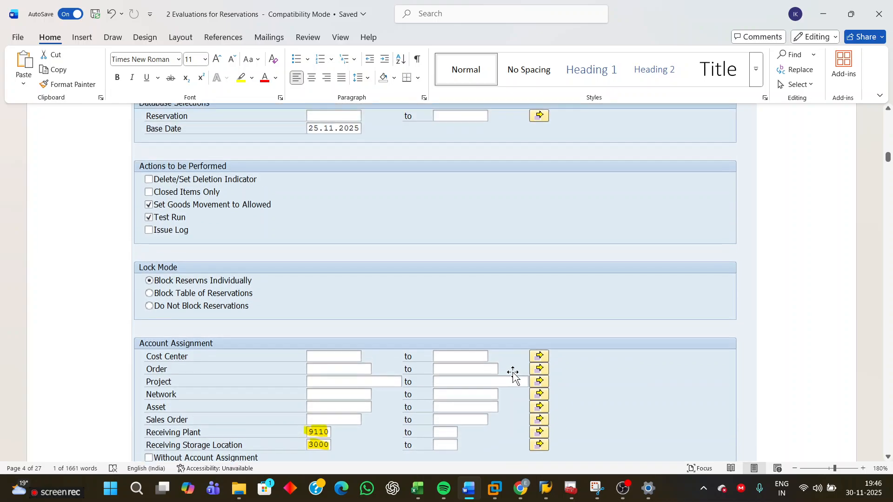
- Switch to the SAP Easy Access session and open MBVR - Administer under Reservation
{"action": "mouse_move", "coordinate": [550, 484]}
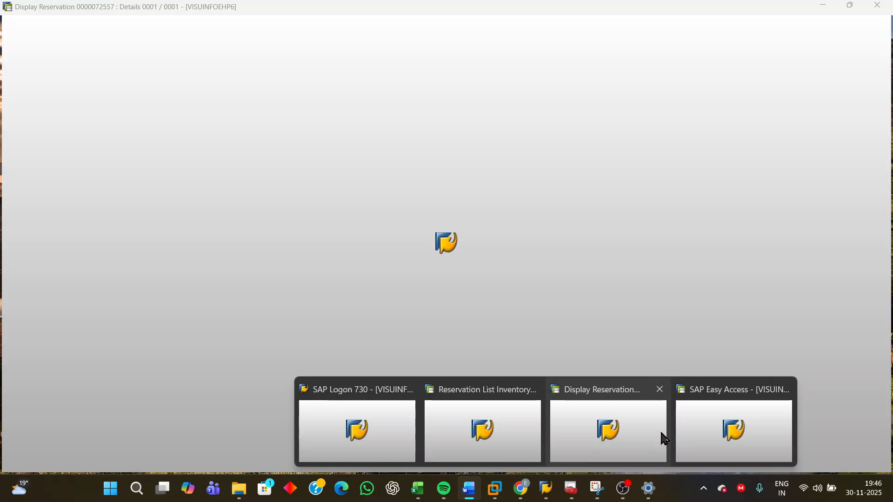
{"action": "left_click", "coordinate": [690, 412]}
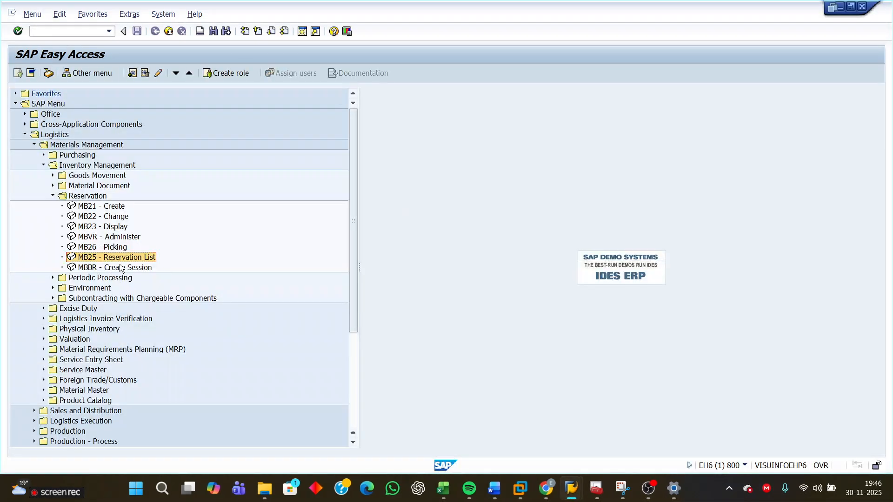
{"action": "left_click", "coordinate": [115, 238]}
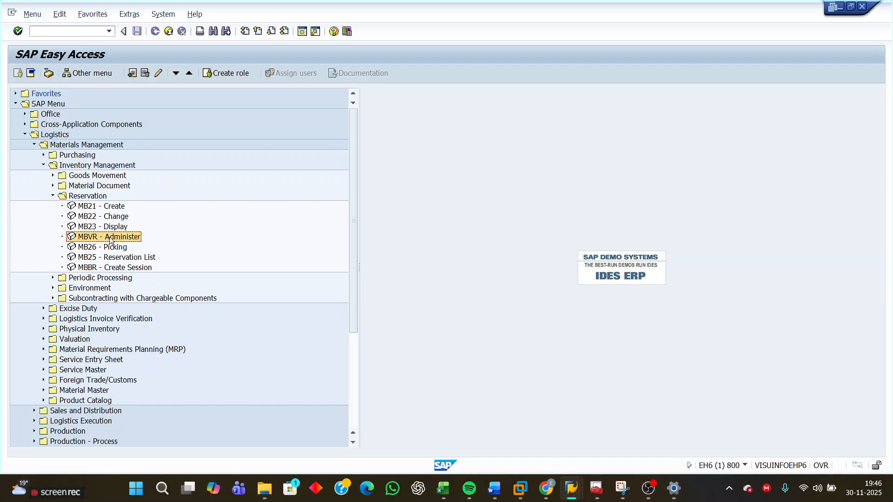
{"action": "double_click", "coordinate": [110, 238]}
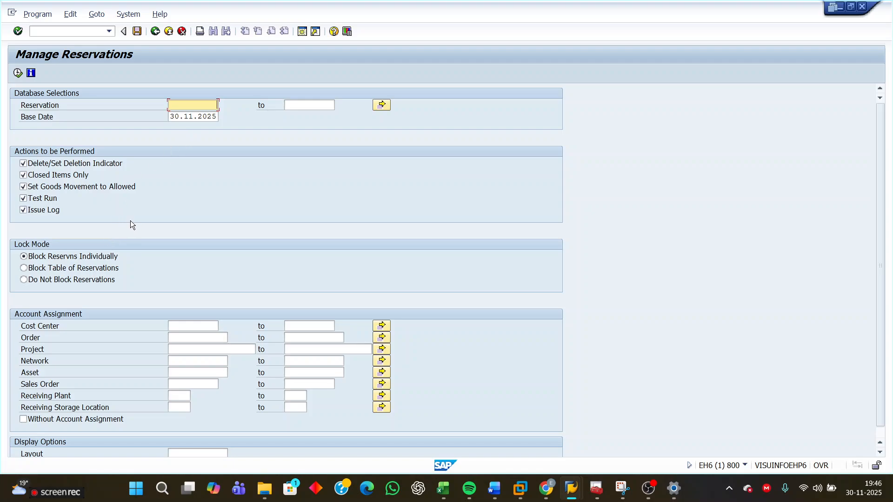
- Deselect Delete/Set Deletion Indicator, Closed Items Only and Issue Log among the actions to be performed
{"action": "left_click", "coordinate": [24, 163]}
{"action": "left_click", "coordinate": [23, 175]}
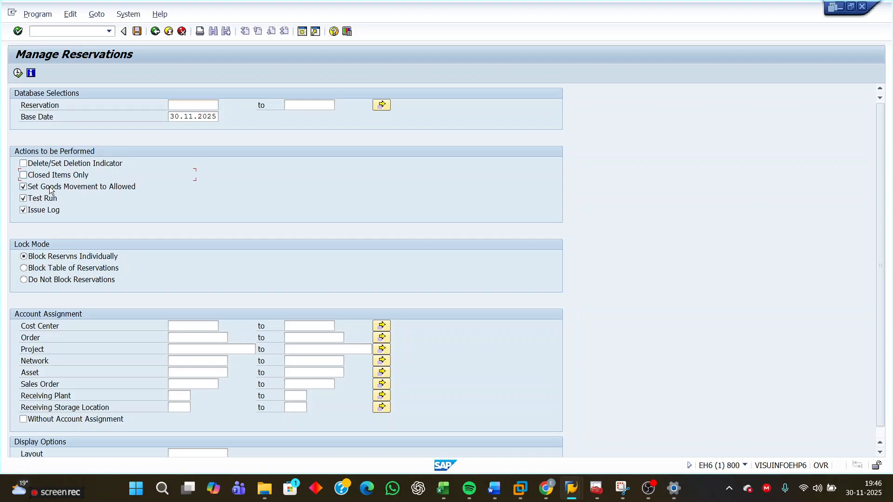
{"action": "left_click", "coordinate": [23, 210]}
- Set the receiving plant to 9110 and the receiving storage location to 3000 in the account assignment
{"action": "left_click", "coordinate": [179, 395]}
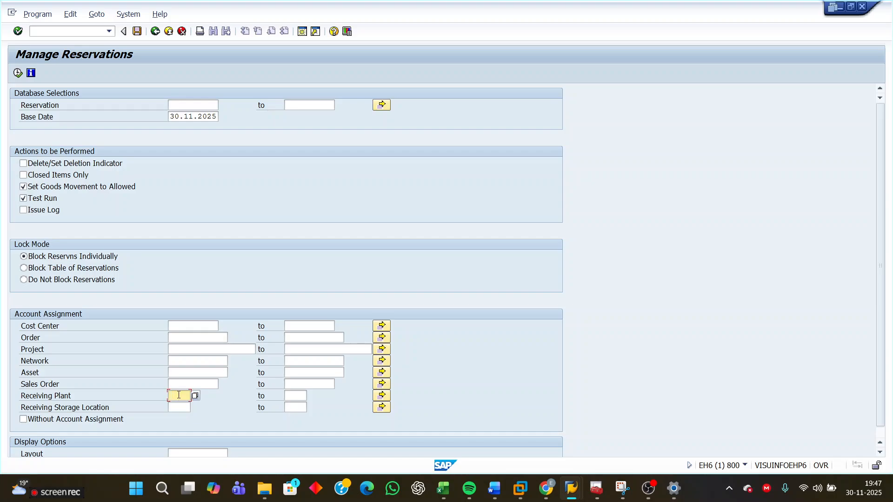
{"action": "type", "text": "9"}
{"action": "left_click", "coordinate": [180, 405]}
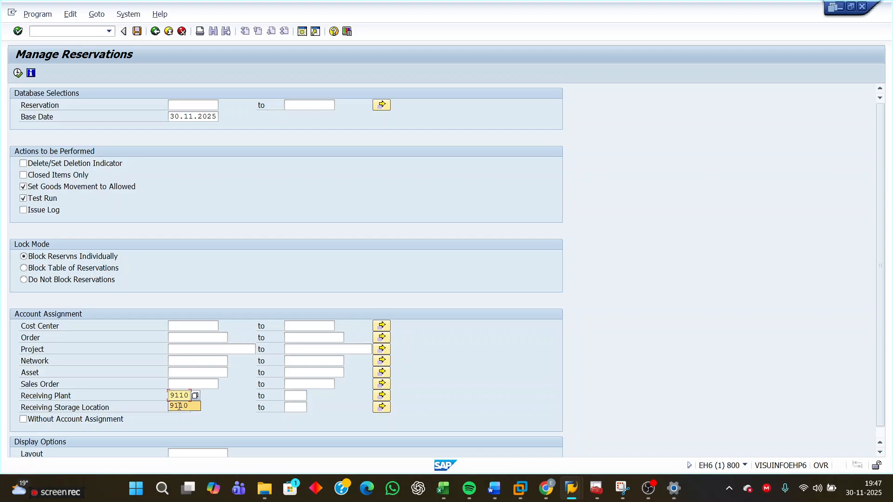
{"action": "left_click", "coordinate": [179, 407]}
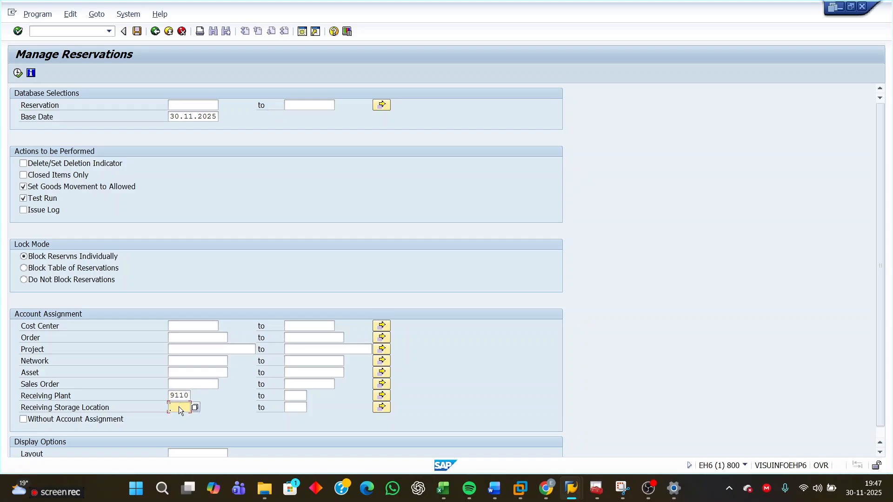
{"action": "type", "text": "3000"}
- Execute the MBVR selection for base date 30.11.2025 and save the movement allowed change for all listed reservation items
{"action": "left_click_drag", "start_coordinate": [169, 117], "coordinate": [273, 119]}
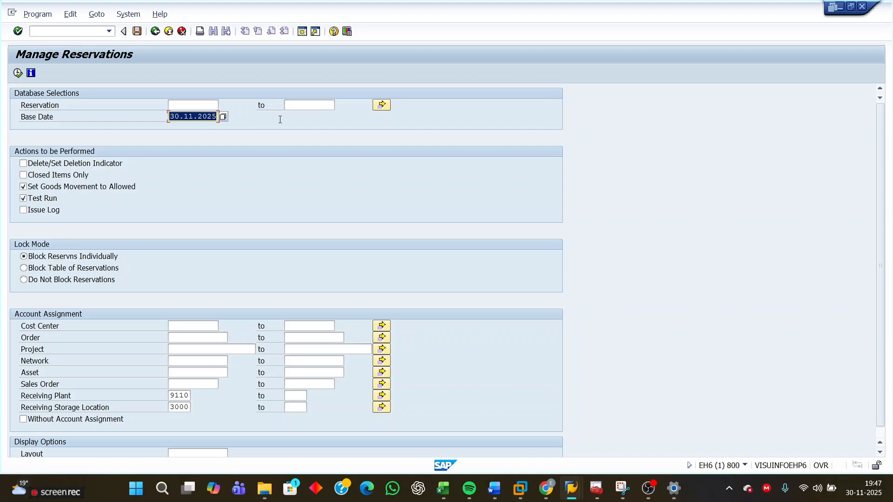
{"action": "left_click", "coordinate": [18, 73]}
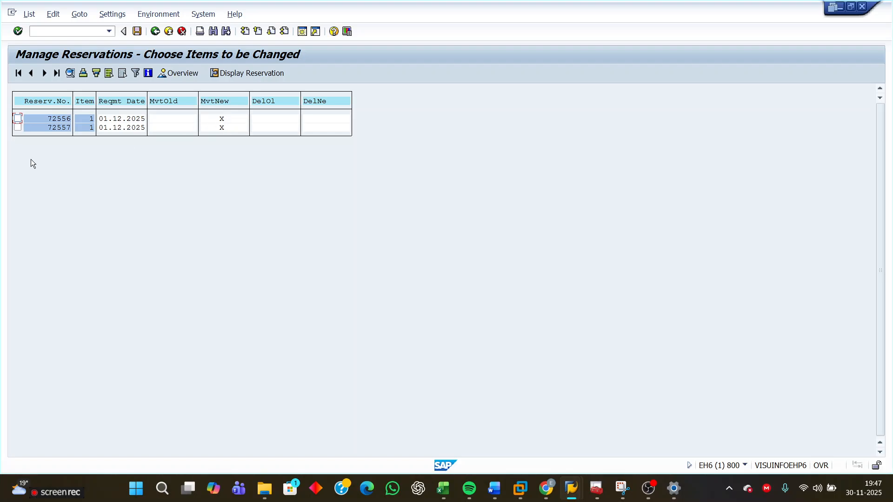
{"action": "left_click", "coordinate": [109, 74]}
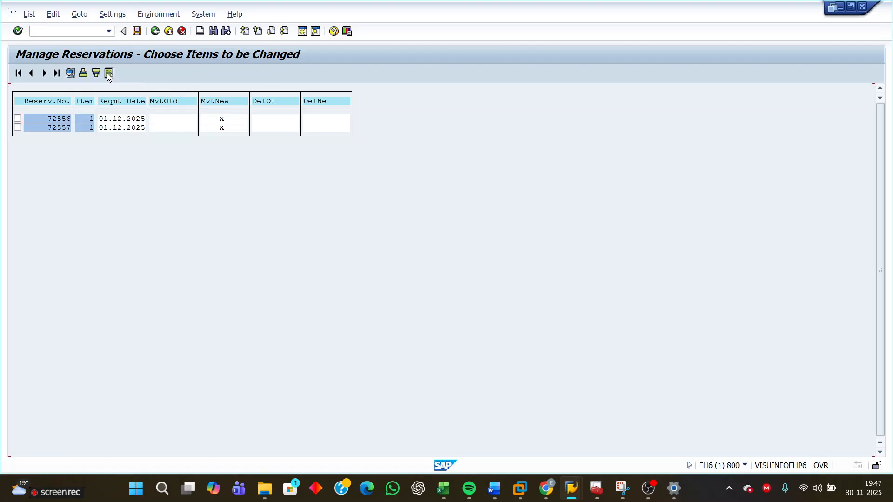
{"action": "left_click", "coordinate": [137, 31]}
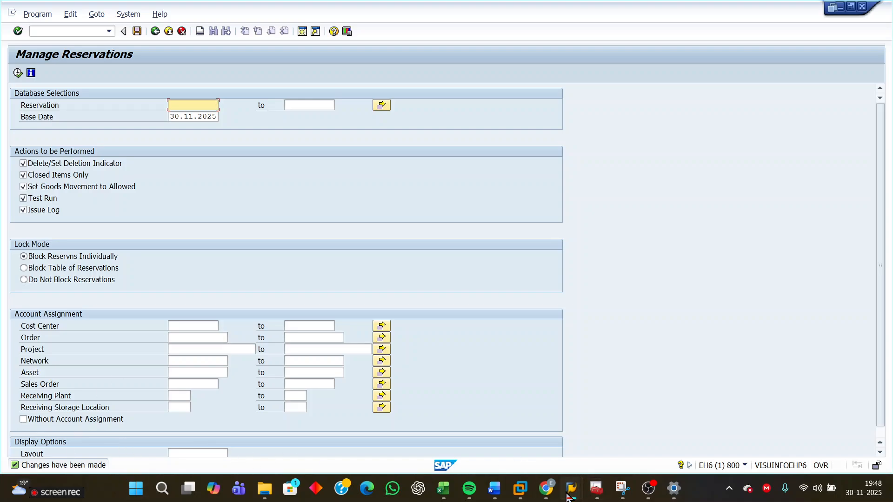
- Switch to the Display Reservation session, display reservation 72556 again and open its item details to check the Mvt Allowed indicator
{"action": "mouse_move", "coordinate": [570, 495]}
{"action": "left_click", "coordinate": [585, 418]}
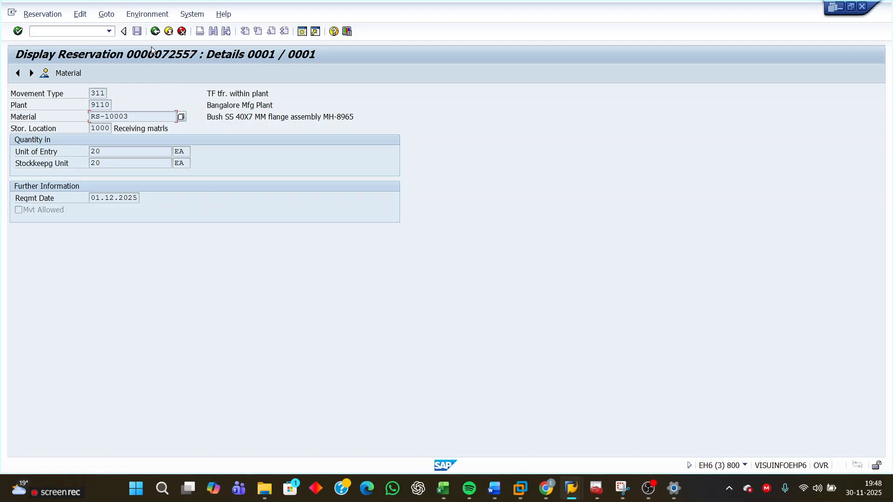
{"action": "left_click", "coordinate": [156, 31]}
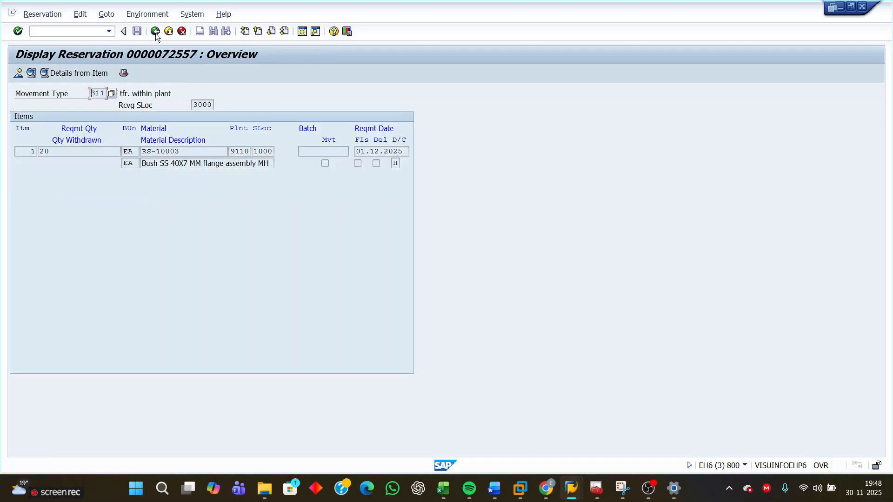
{"action": "left_click", "coordinate": [155, 31]}
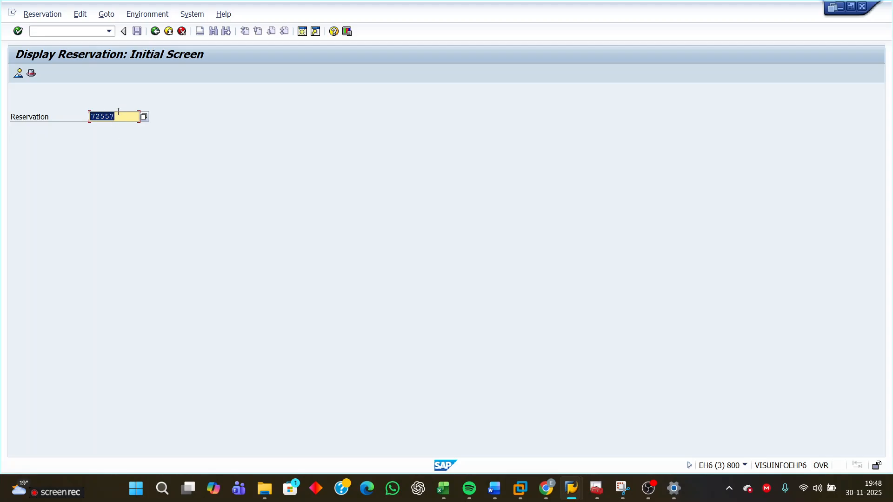
{"action": "left_click", "coordinate": [121, 114]}
{"action": "key", "text": "BackSpace"}
{"action": "type", "text": "6"}
{"action": "key", "text": "Return"}
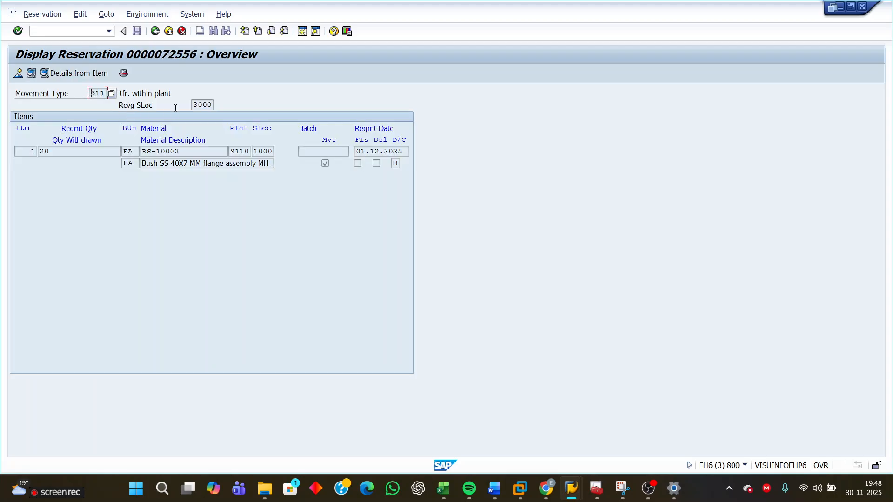
{"action": "left_click", "coordinate": [85, 74]}
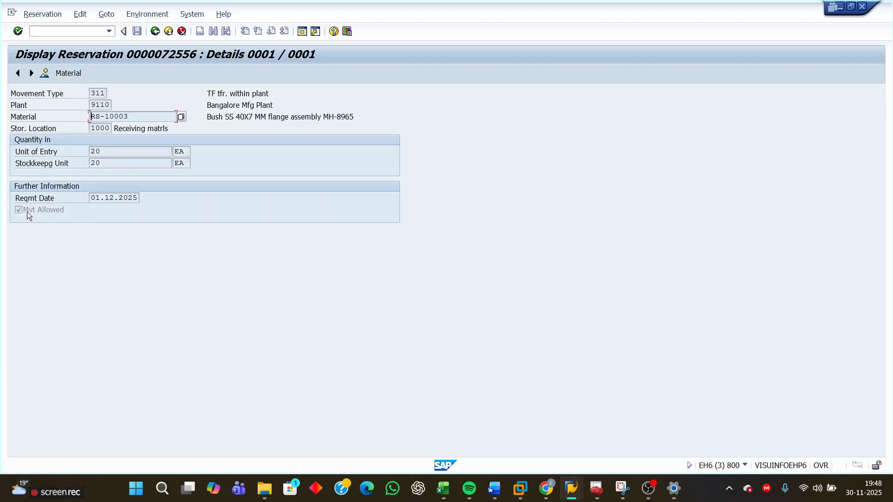
- Display reservation 72557 and open its item details to check the Mvt Allowed indicator
{"action": "left_click", "coordinate": [155, 33]}
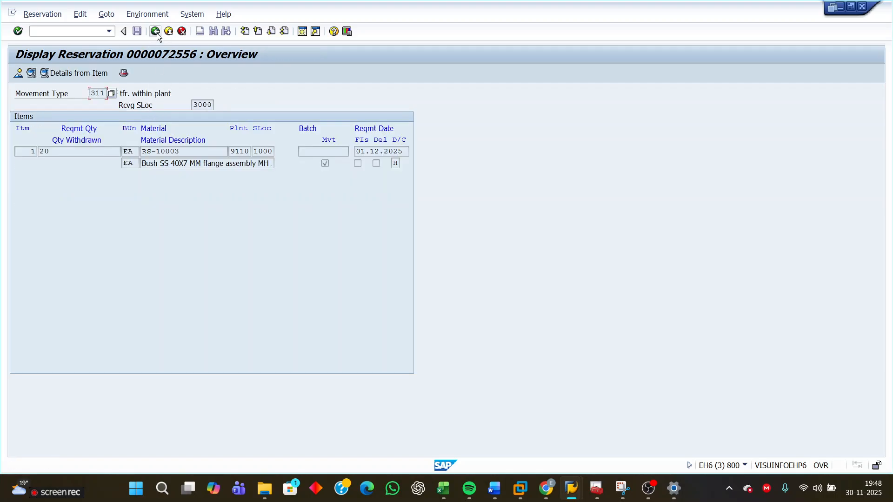
{"action": "left_click", "coordinate": [155, 31]}
{"action": "left_click", "coordinate": [133, 116]}
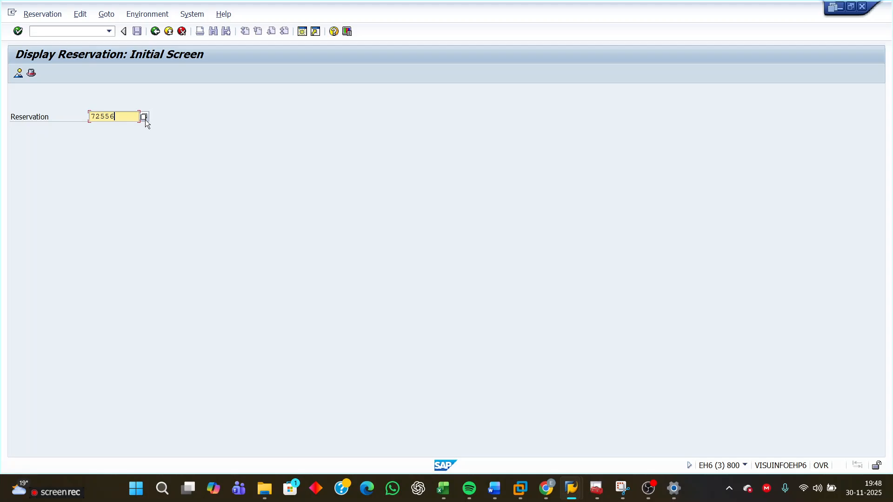
{"action": "key", "text": "BackSpace"}
{"action": "type", "text": "7"}
{"action": "key", "text": "Return"}
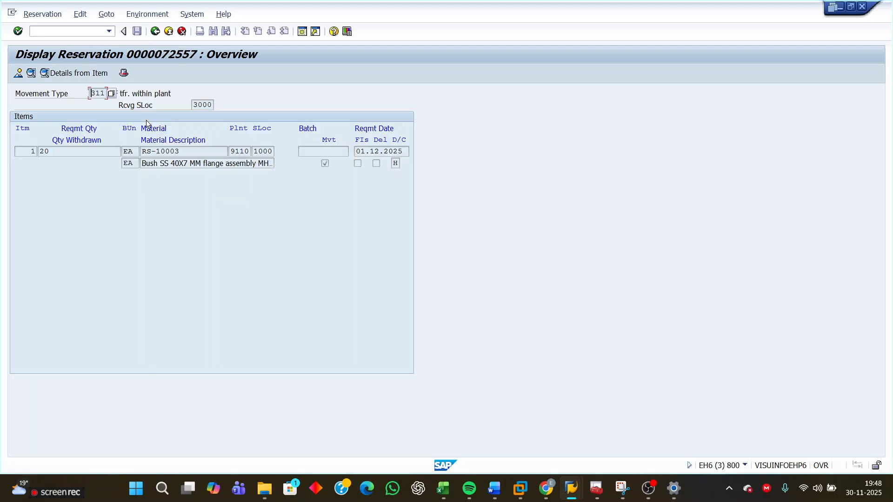
{"action": "left_click", "coordinate": [80, 74]}
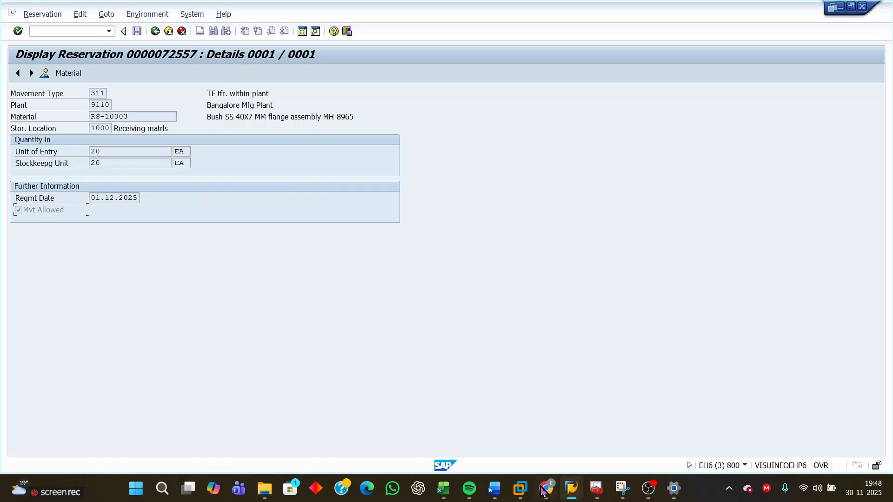
- Switch to the Word document on reservation evaluations and read the section on deleting mass reservations with MBVR and MB25
{"action": "mouse_move", "coordinate": [493, 488]}
{"action": "left_click", "coordinate": [501, 429]}
{"action": "scroll", "coordinate": [535, 405], "scroll_direction": "down", "scroll_amount": 15}
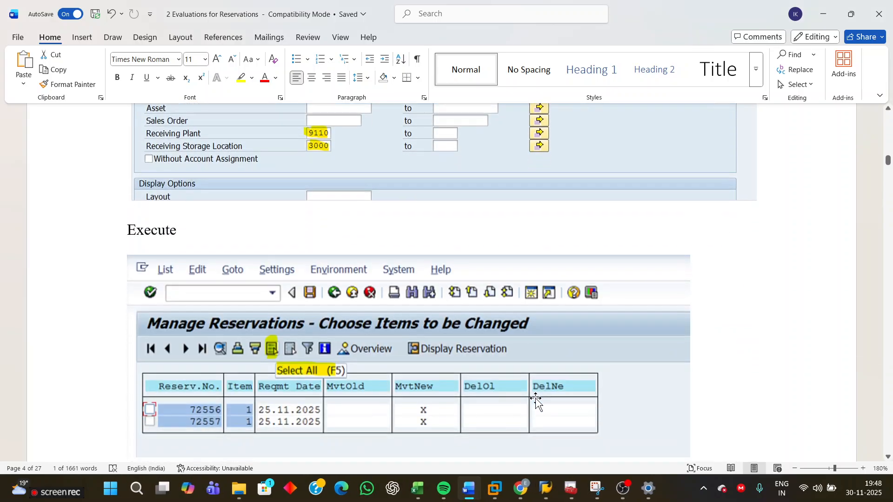
{"action": "scroll", "coordinate": [535, 396], "scroll_direction": "down", "scroll_amount": 10}
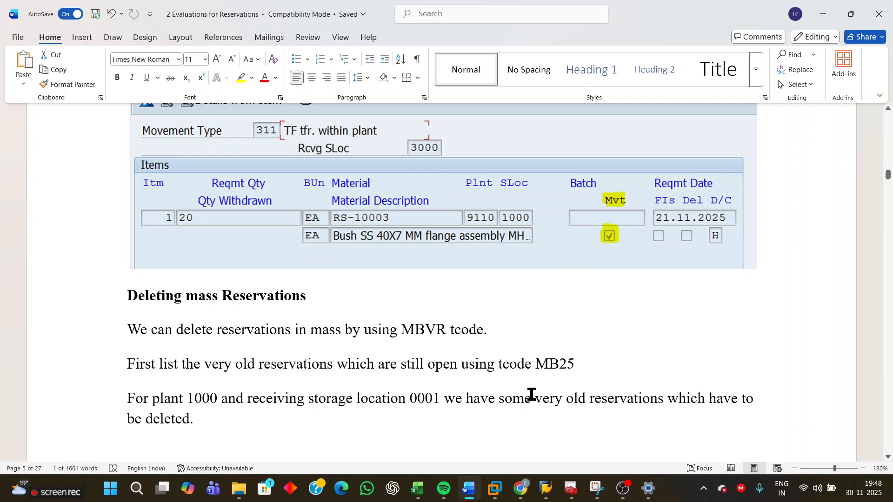
{"action": "scroll", "coordinate": [530, 394], "scroll_direction": "down", "scroll_amount": 3}
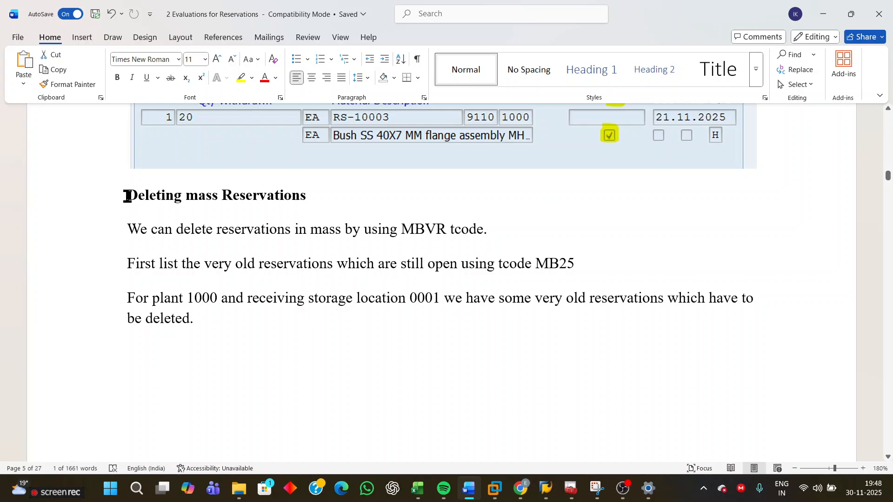
{"action": "left_click_drag", "start_coordinate": [127, 195], "coordinate": [313, 197]}
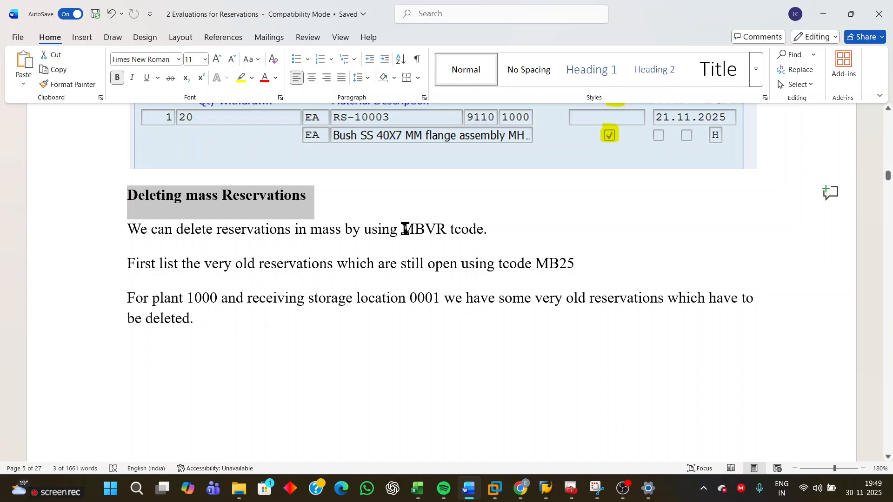
{"action": "left_click_drag", "start_coordinate": [405, 229], "coordinate": [493, 225]}
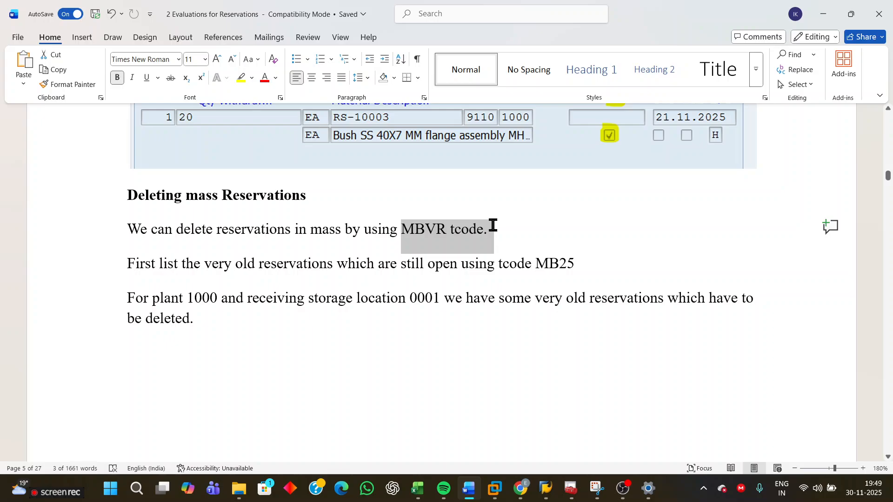
{"action": "left_click", "coordinate": [387, 318]}
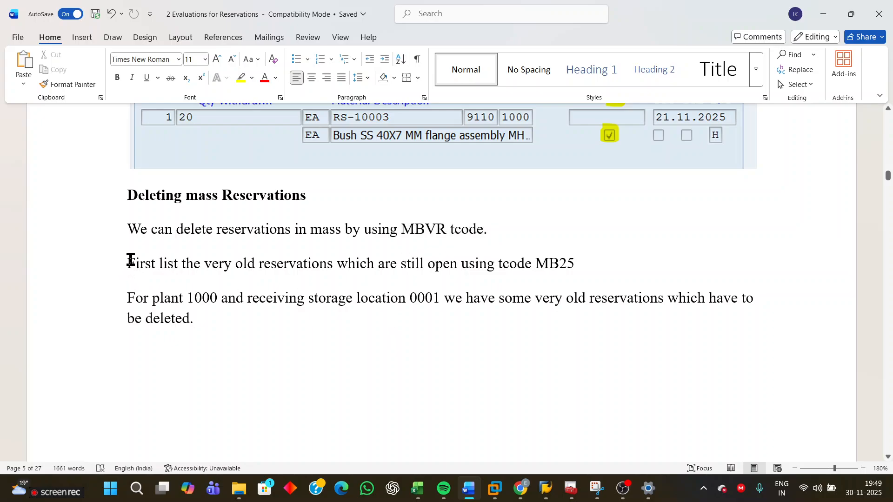
{"action": "left_click_drag", "start_coordinate": [127, 263], "coordinate": [607, 255]}
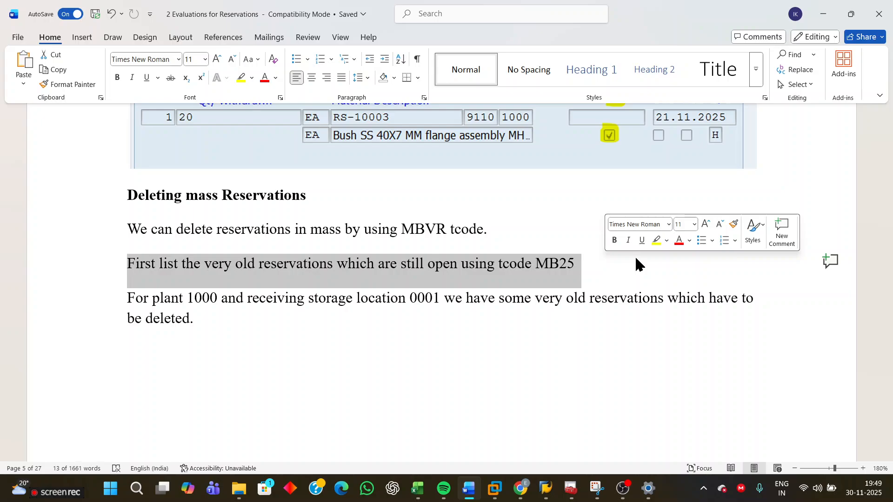
{"action": "left_click", "coordinate": [502, 375]}
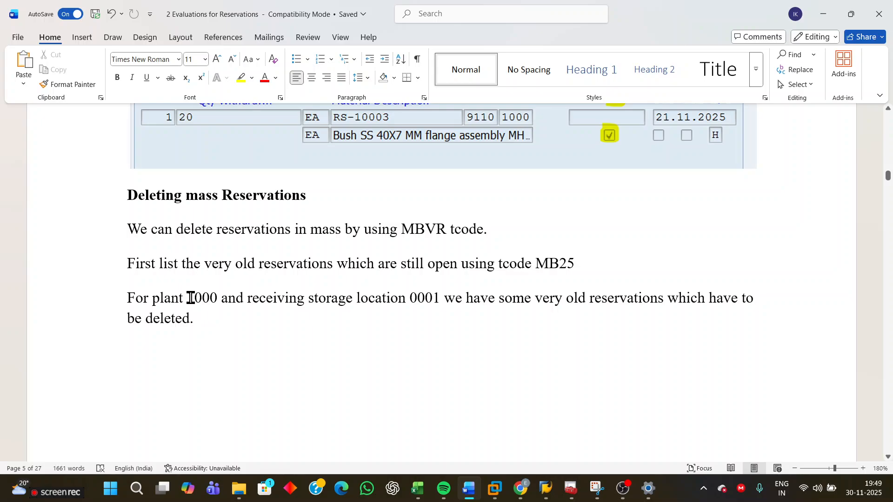
{"action": "left_click_drag", "start_coordinate": [187, 298], "coordinate": [440, 298]}
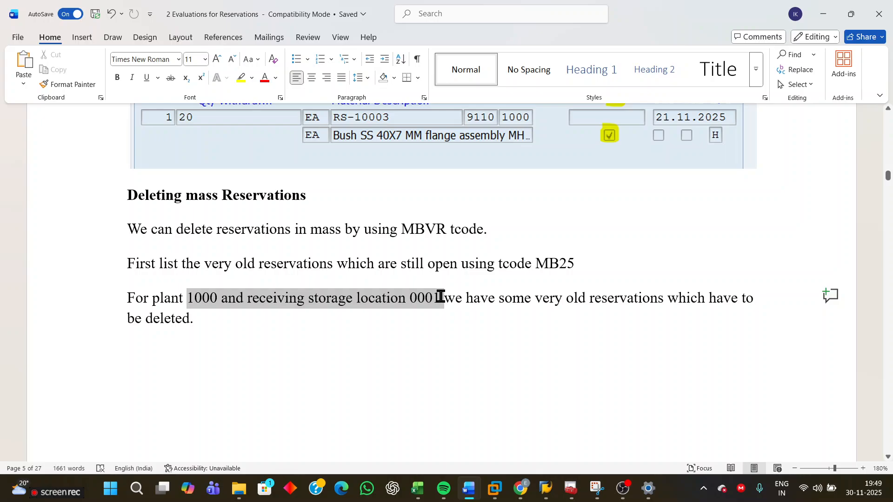
{"action": "left_click_drag", "start_coordinate": [440, 296], "coordinate": [542, 298]}
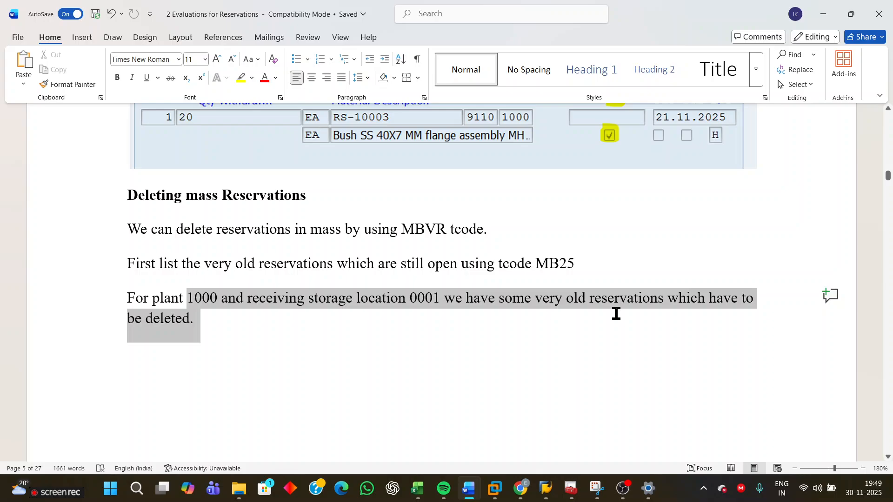
- Examine the document's Reservation List selection for receiving plant 1000 and storage location 0001, and its list of reservations for deletion
{"action": "scroll", "coordinate": [549, 365], "scroll_direction": "down", "scroll_amount": 15}
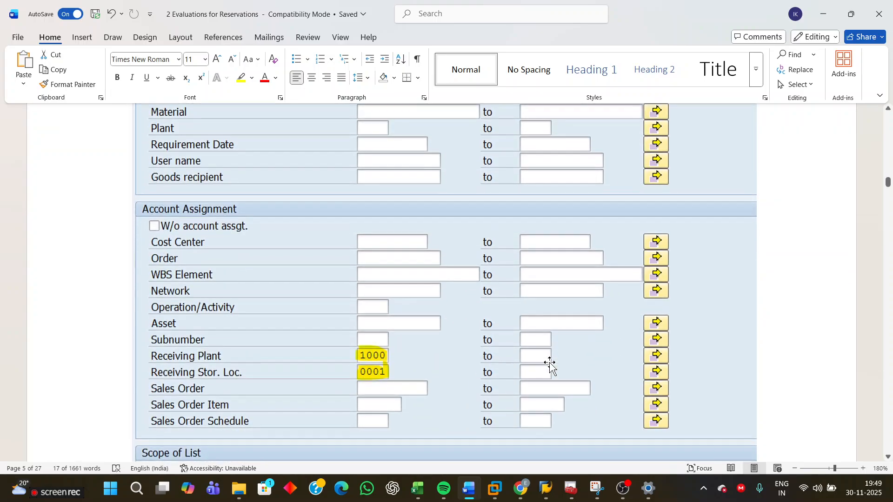
{"action": "scroll", "coordinate": [549, 365], "scroll_direction": "up", "scroll_amount": 5}
{"action": "scroll", "coordinate": [500, 326], "scroll_direction": "down", "scroll_amount": 2}
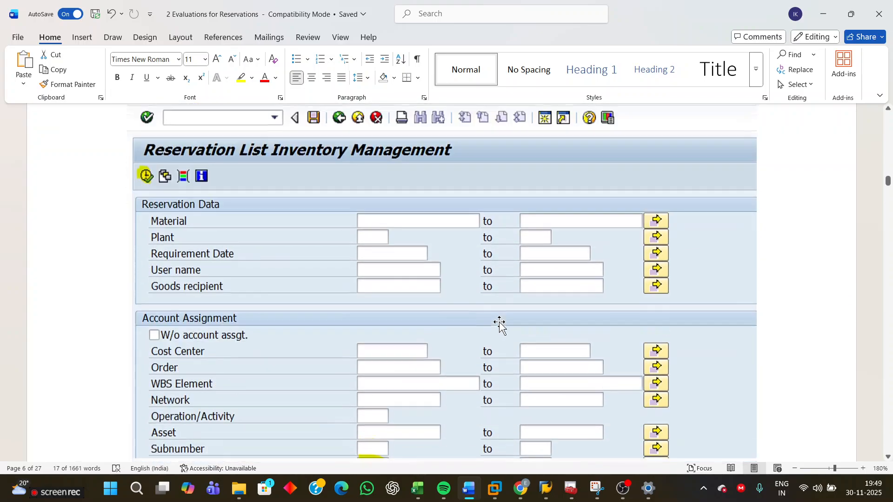
{"action": "scroll", "coordinate": [500, 326], "scroll_direction": "down", "scroll_amount": 3}
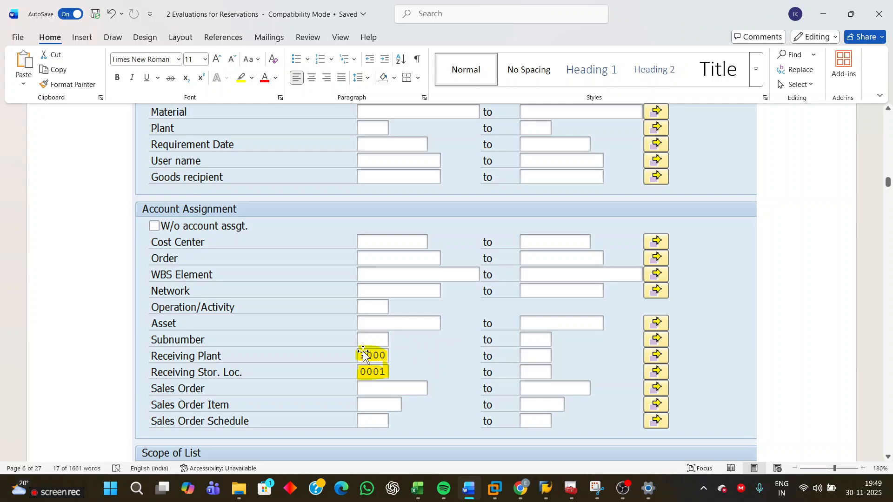
{"action": "scroll", "coordinate": [289, 273], "scroll_direction": "up", "scroll_amount": 5}
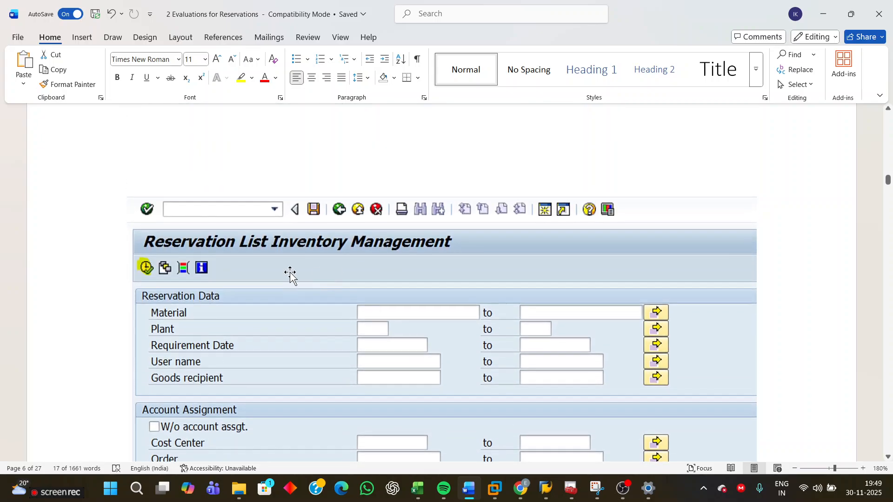
{"action": "scroll", "coordinate": [465, 356], "scroll_direction": "down", "scroll_amount": 10}
{"action": "scroll", "coordinate": [493, 374], "scroll_direction": "down", "scroll_amount": 8}
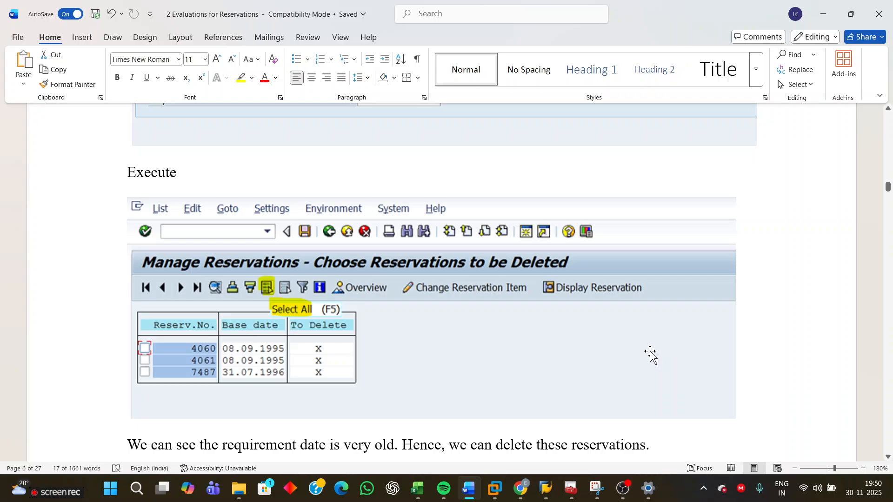
{"action": "scroll", "coordinate": [647, 342], "scroll_direction": "up", "scroll_amount": 5}
{"action": "scroll", "coordinate": [647, 338], "scroll_direction": "up", "scroll_amount": 7}
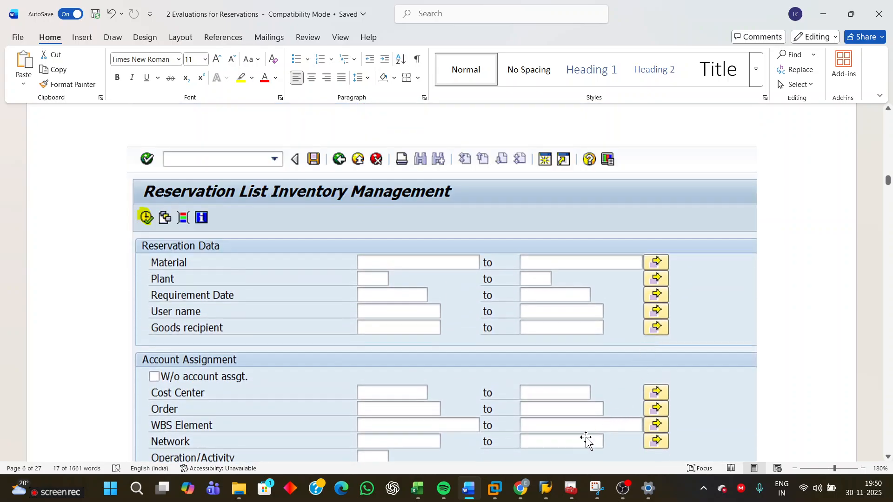
- Switch back to the SAP Manage Reservations session, leave it and restart MBVR - Administer
{"action": "mouse_move", "coordinate": [545, 493]}
{"action": "left_click", "coordinate": [719, 422]}
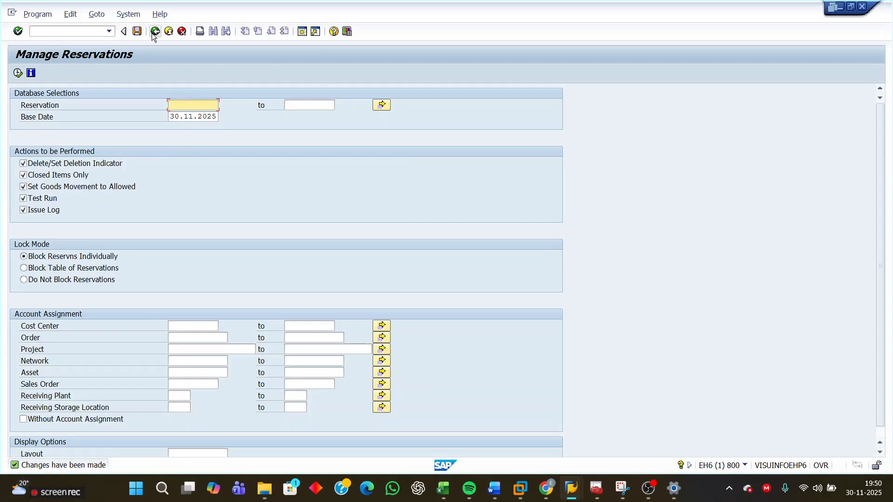
{"action": "left_click", "coordinate": [156, 31]}
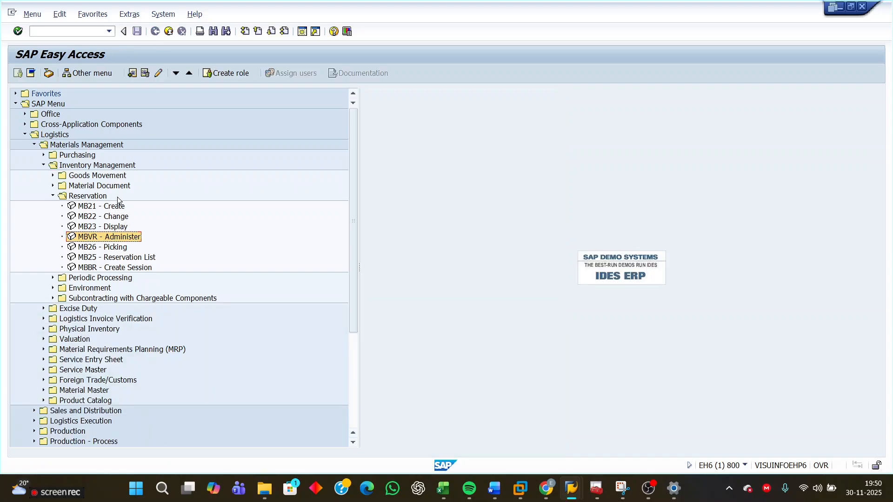
{"action": "double_click", "coordinate": [110, 236]}
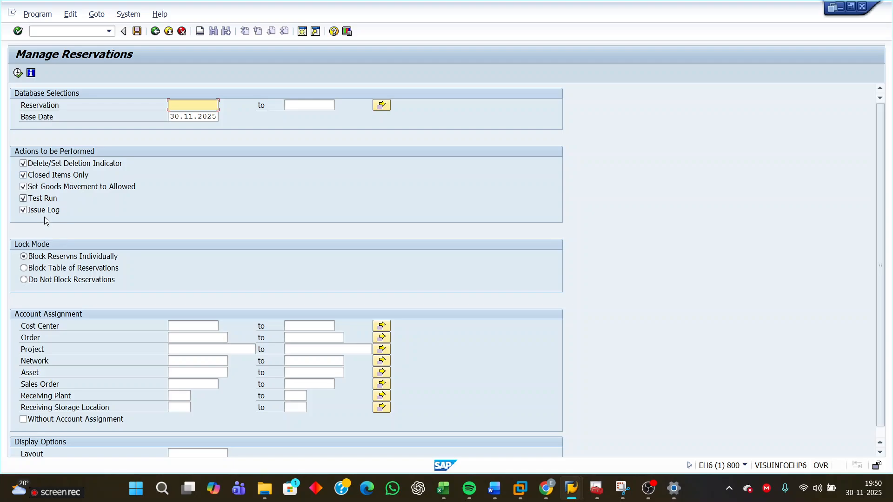
- Set the receiving plant to 1000 and the receiving storage location to 0001 in the account assignment
{"action": "left_click", "coordinate": [176, 396]}
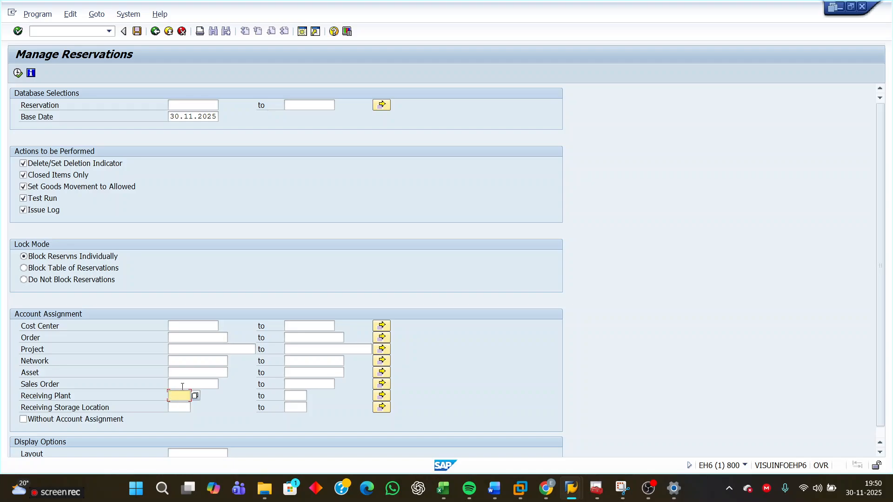
{"action": "type", "text": "1"}
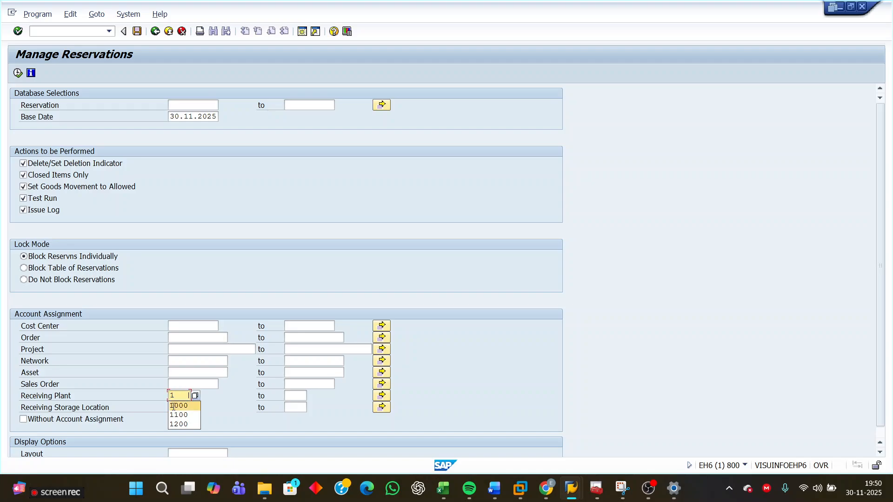
{"action": "left_click", "coordinate": [177, 411]}
{"action": "left_click", "coordinate": [178, 409]}
{"action": "type", "text": "0"}
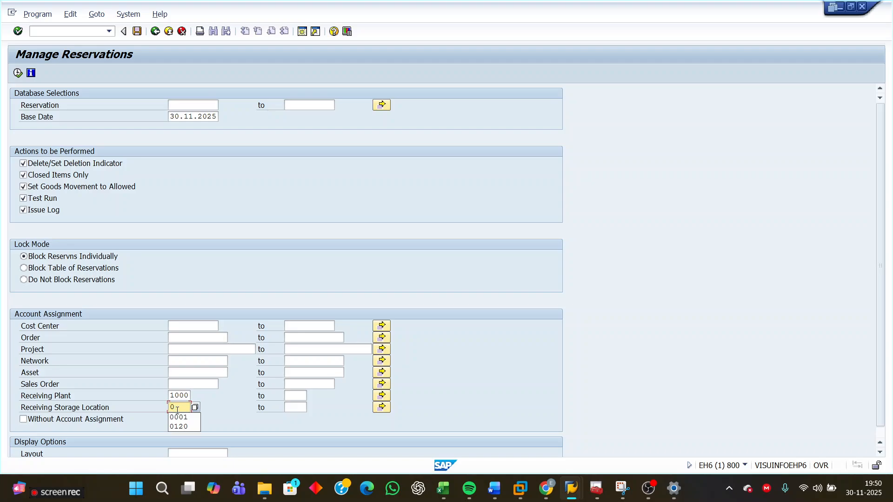
{"action": "left_click", "coordinate": [179, 418]}
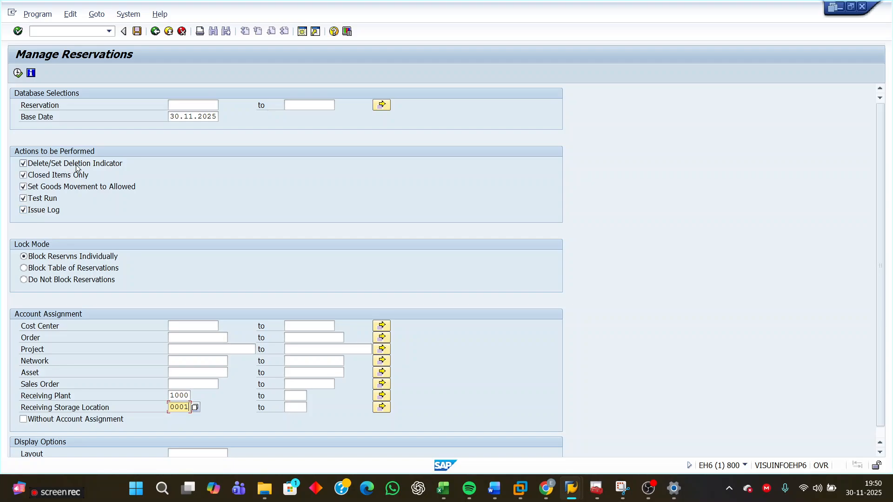
- Deselect Closed Items Only, Set Goods Movement to Allowed and Issue Log, and execute the MBVR selection
{"action": "left_click", "coordinate": [23, 176]}
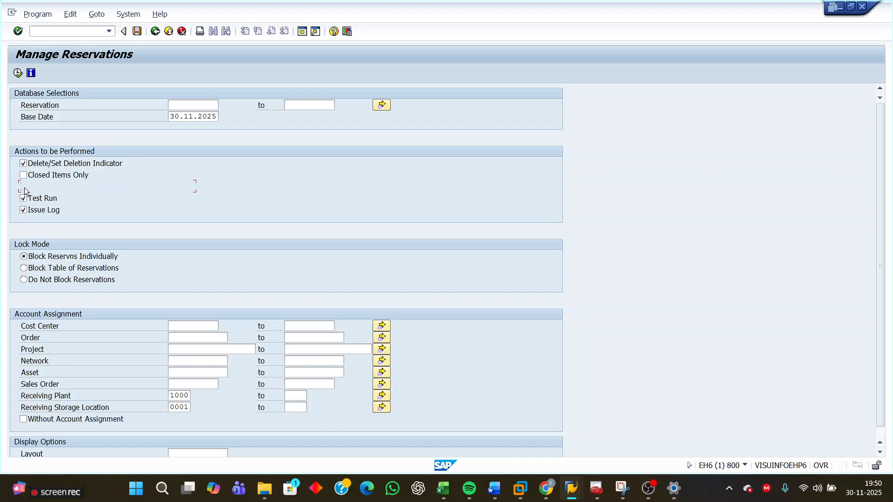
{"action": "left_click", "coordinate": [23, 209]}
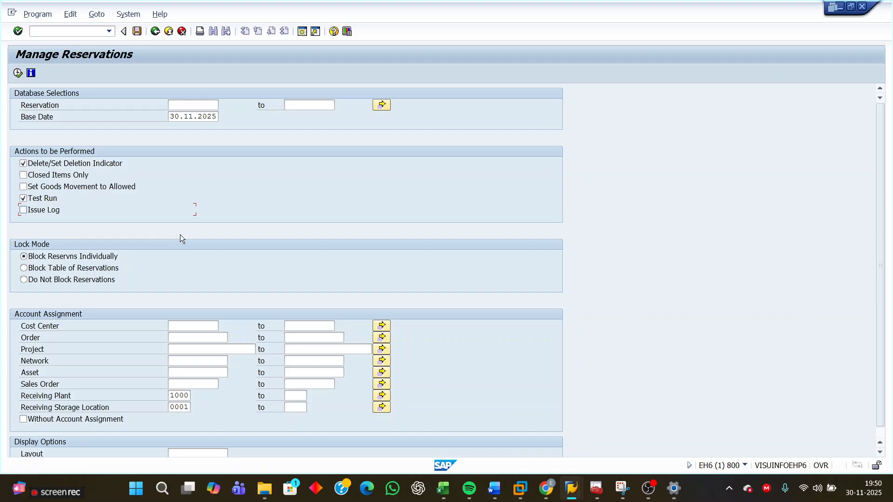
{"action": "left_click_drag", "start_coordinate": [170, 395], "coordinate": [233, 407]}
{"action": "left_click", "coordinate": [18, 73]}
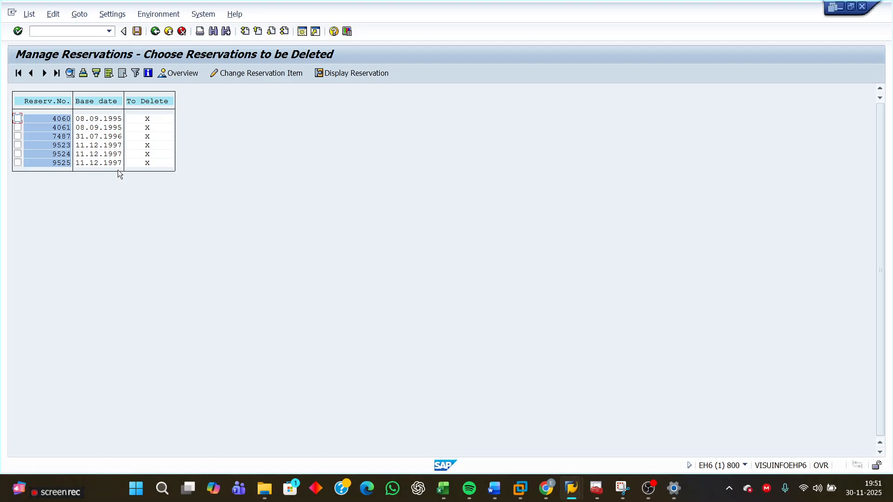
- Check the base dates of the old reservations in the list and select all of them for deletion
{"action": "left_click", "coordinate": [115, 120]}
{"action": "left_click", "coordinate": [114, 137]}
{"action": "left_click", "coordinate": [114, 146]}
{"action": "left_click", "coordinate": [109, 73]}
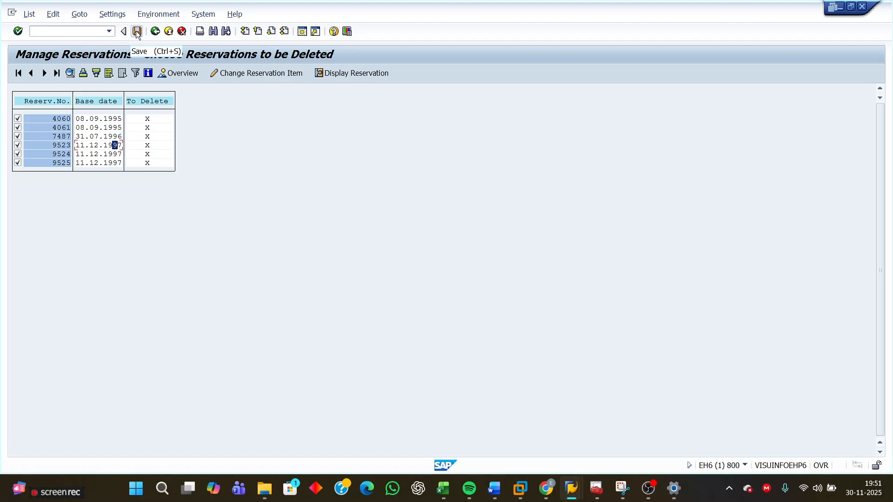
- Review the To Delete indicator of each listed reservation and return to the SAP Easy Access menu without saving
{"action": "left_click", "coordinate": [147, 118]}
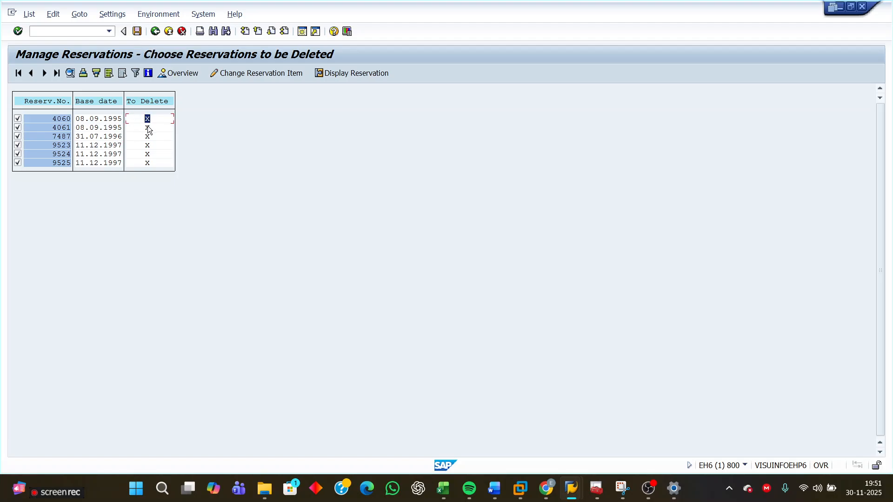
{"action": "left_click", "coordinate": [147, 129]}
{"action": "left_click", "coordinate": [147, 136]}
{"action": "left_click", "coordinate": [147, 145]}
{"action": "left_click", "coordinate": [148, 154]}
{"action": "left_click", "coordinate": [148, 163]}
{"action": "left_click", "coordinate": [147, 118]}
{"action": "left_click", "coordinate": [156, 32]}
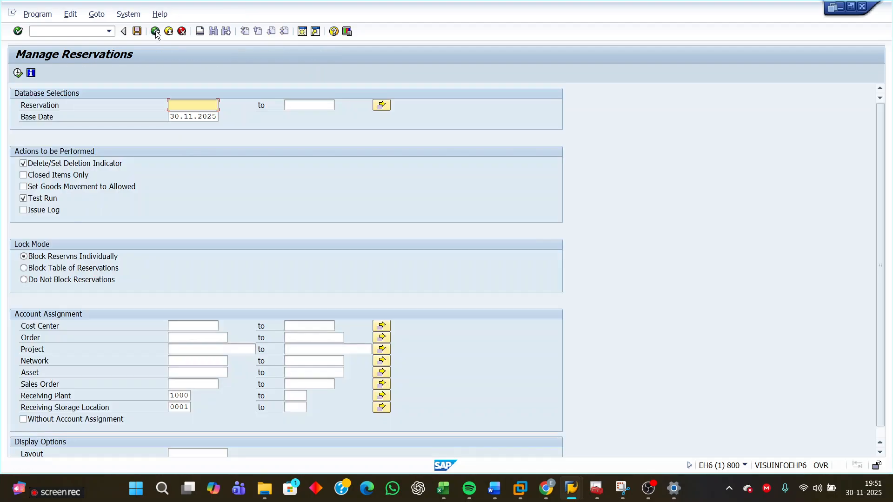
{"action": "left_click", "coordinate": [156, 31]}
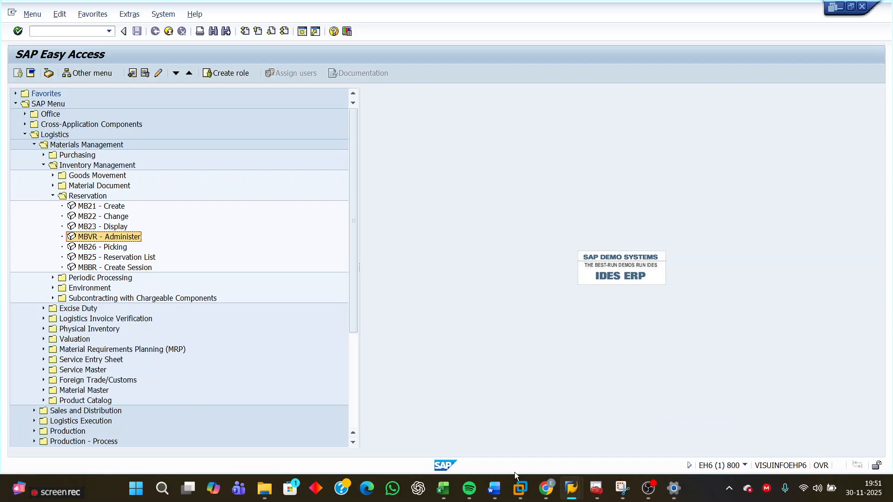
- Switch to the Word guide and read the Picking List for Reservations section on posting several reservations with MB26
{"action": "left_click", "coordinate": [492, 490]}
{"action": "scroll", "coordinate": [504, 396], "scroll_direction": "down", "scroll_amount": 6}
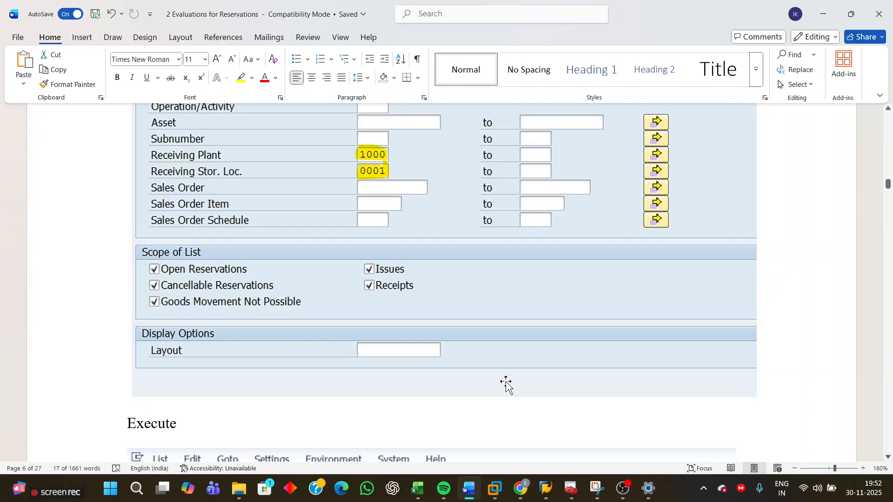
{"action": "scroll", "coordinate": [506, 384], "scroll_direction": "down", "scroll_amount": 15}
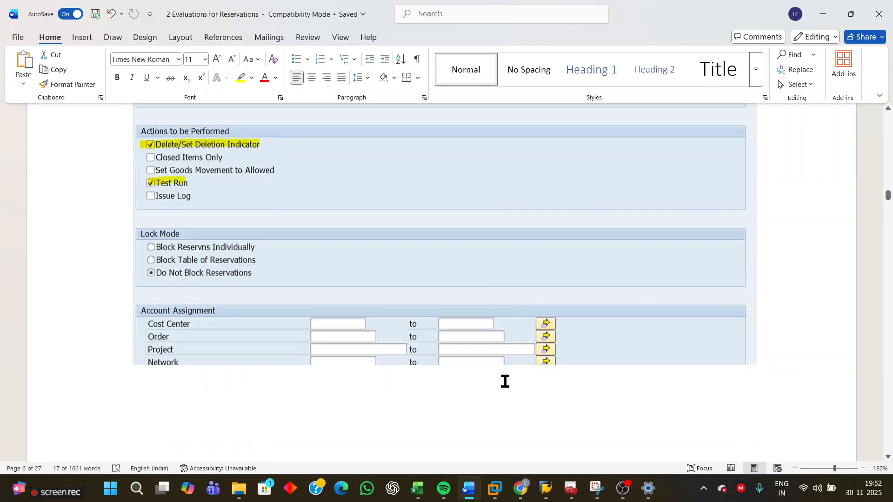
{"action": "scroll", "coordinate": [505, 381], "scroll_direction": "down", "scroll_amount": 12}
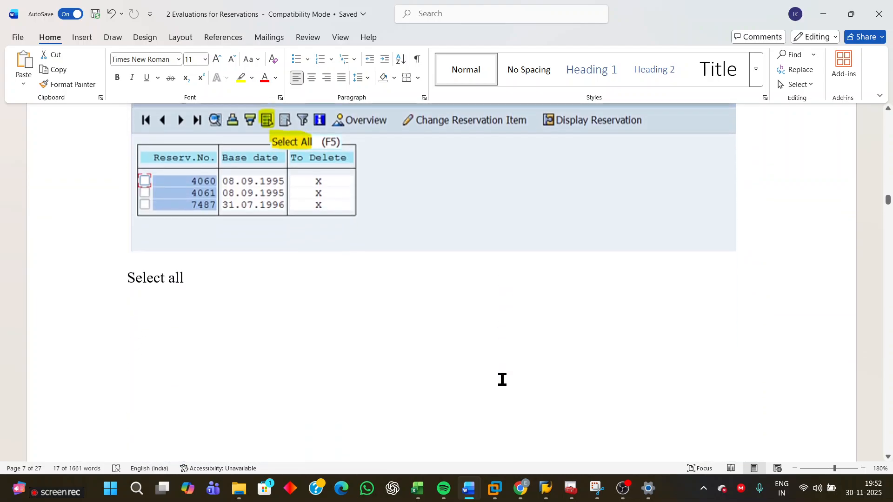
{"action": "scroll", "coordinate": [500, 377], "scroll_direction": "down", "scroll_amount": 5}
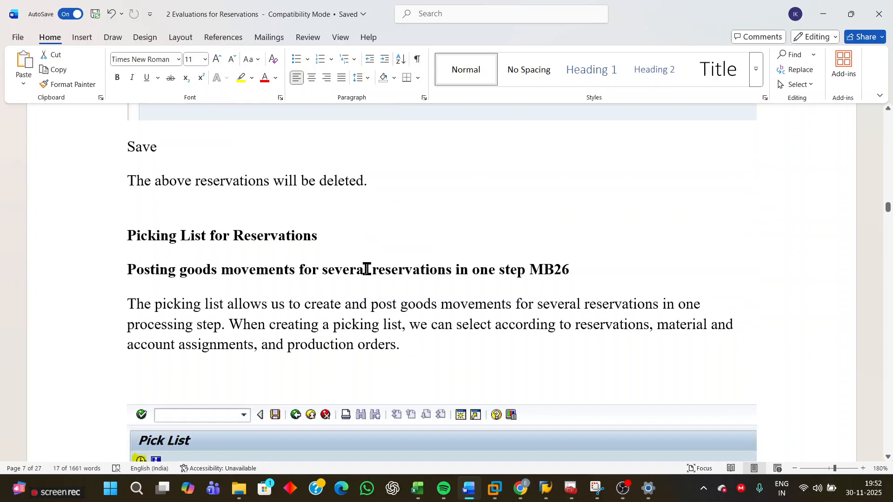
{"action": "scroll", "coordinate": [364, 265], "scroll_direction": "down", "scroll_amount": 1}
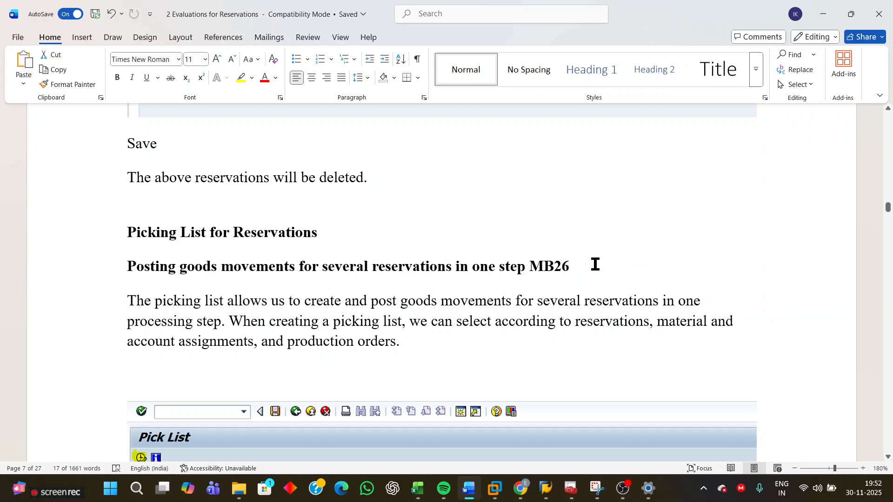
{"action": "scroll", "coordinate": [596, 264], "scroll_direction": "down", "scroll_amount": 3}
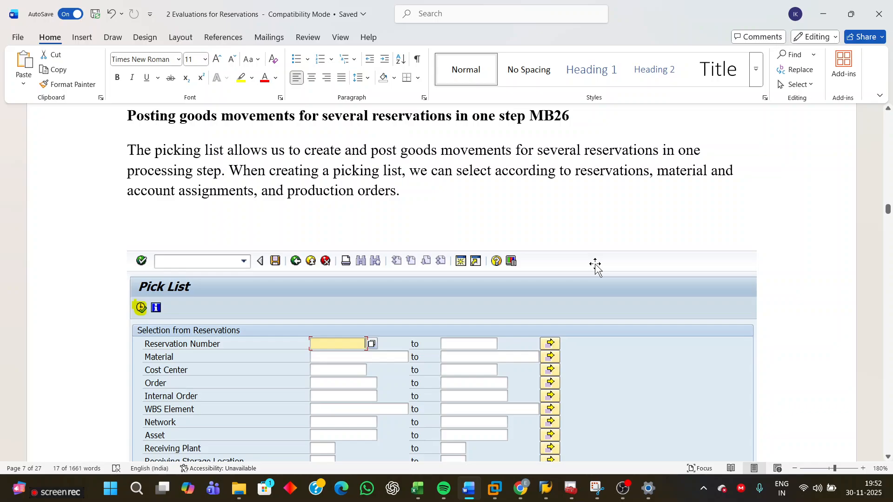
{"action": "scroll", "coordinate": [595, 264], "scroll_direction": "up", "scroll_amount": 2}
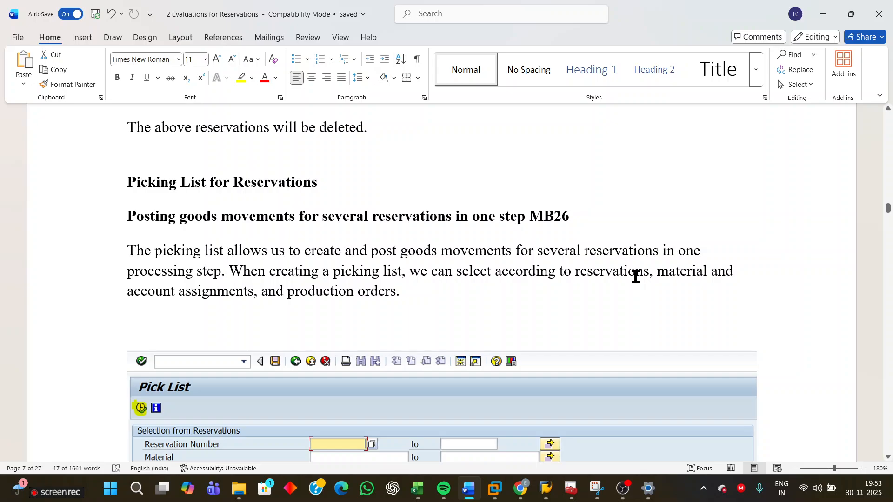
{"action": "scroll", "coordinate": [610, 315], "scroll_direction": "down", "scroll_amount": 10}
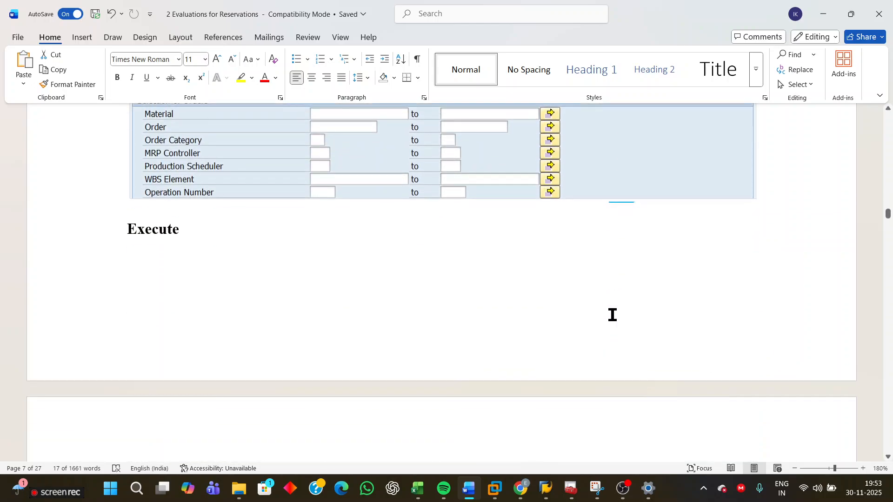
{"action": "scroll", "coordinate": [612, 316], "scroll_direction": "down", "scroll_amount": 8}
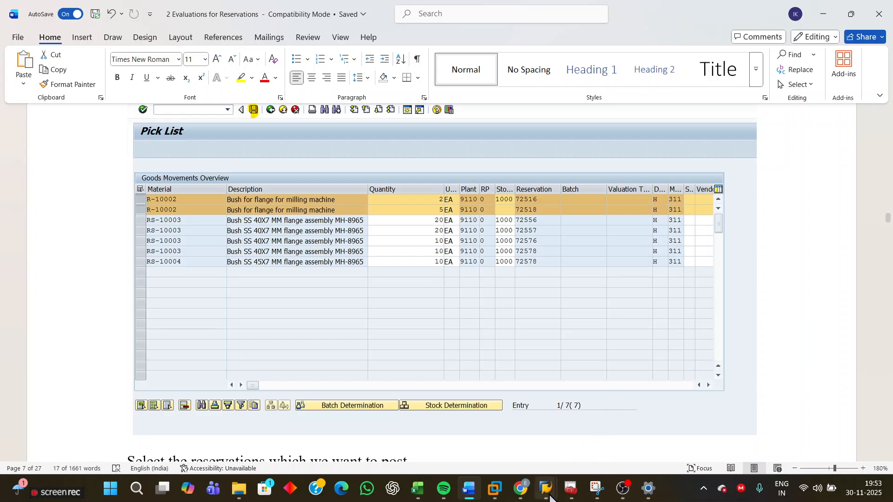
- Switch back to SAP Easy Access and start the MB26 Picking transaction
{"action": "mouse_move", "coordinate": [550, 497]}
{"action": "left_click", "coordinate": [693, 427]}
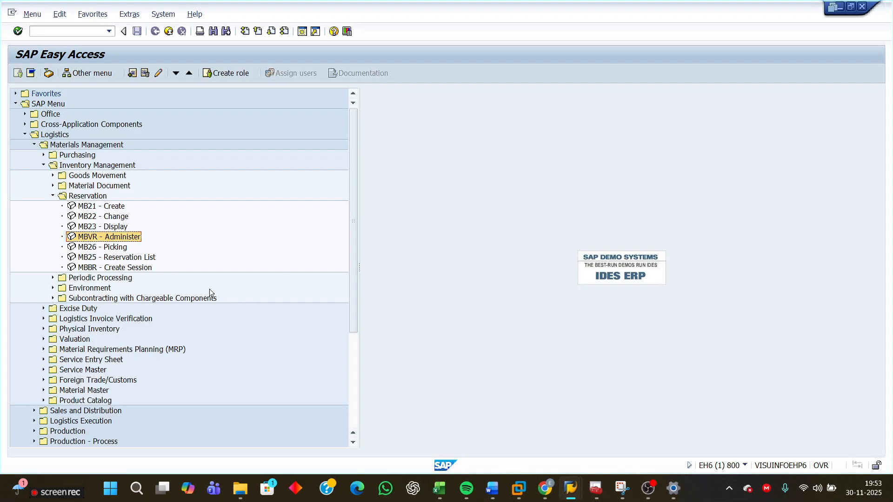
{"action": "left_click", "coordinate": [110, 247]}
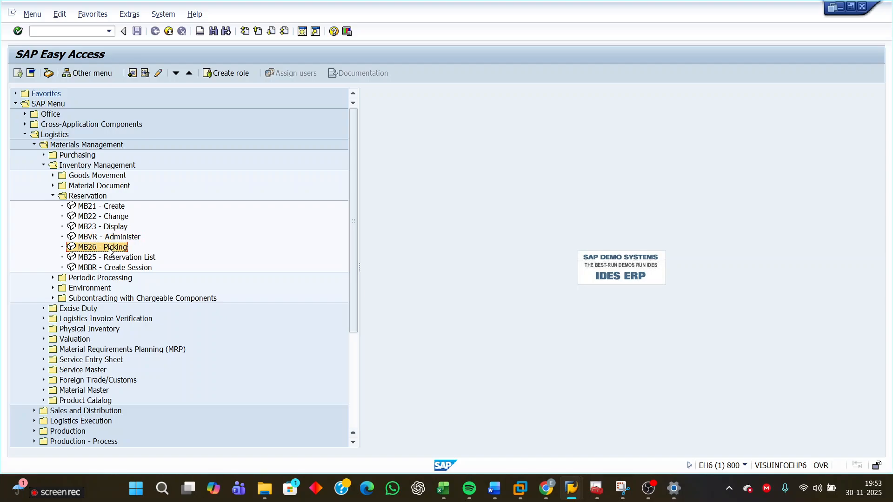
{"action": "double_click", "coordinate": [109, 247]}
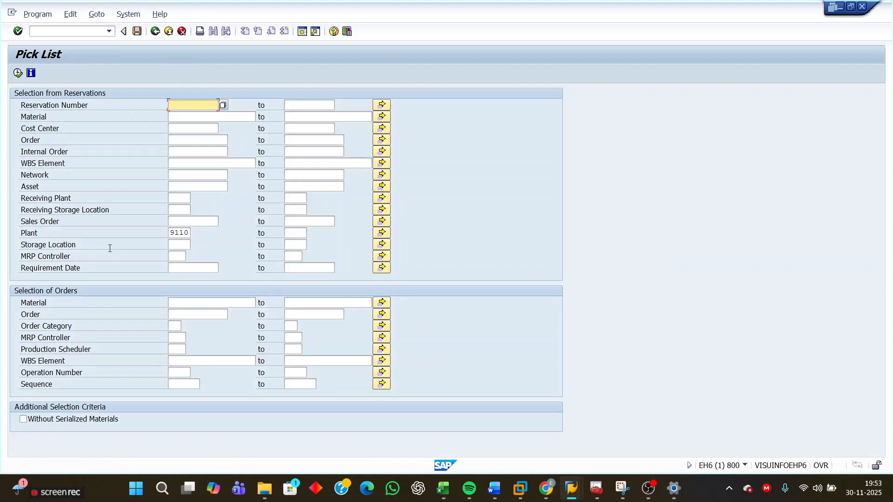
- Try to run the pick list selection for plant 9110 with storage location 3000
{"action": "left_click", "coordinate": [176, 244]}
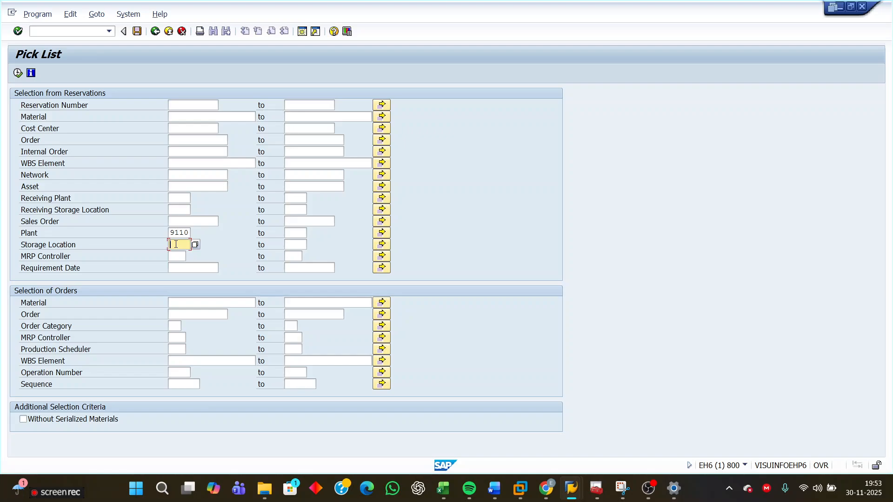
{"action": "type", "text": "3000"}
{"action": "left_click", "coordinate": [180, 255]}
{"action": "left_click", "coordinate": [195, 116]}
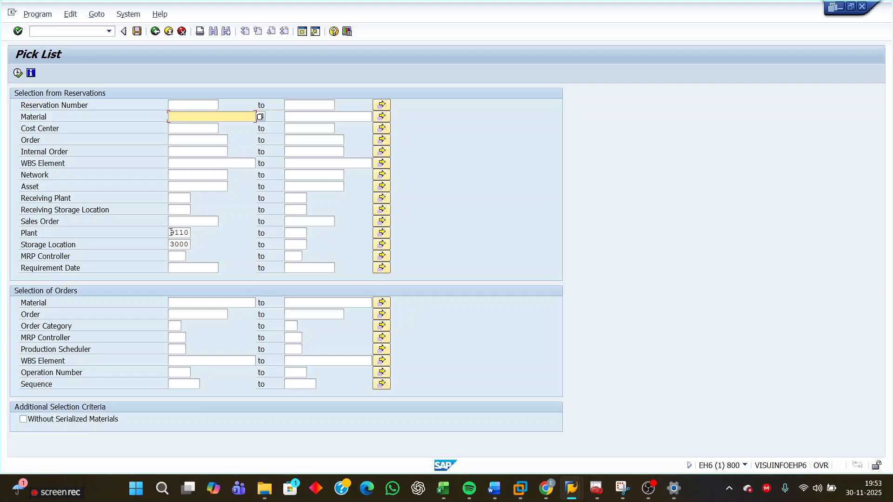
{"action": "left_click", "coordinate": [17, 73]}
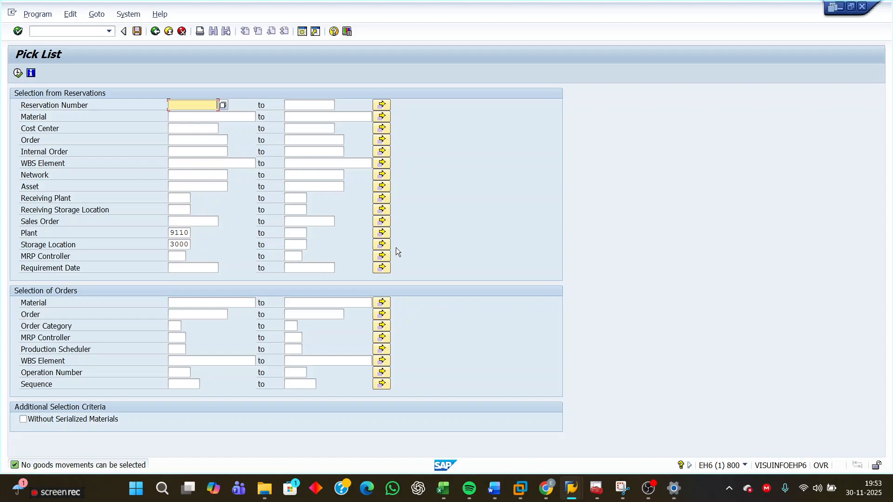
- Set the storage location to 1000 and execute the pick list selection for plant 9110
{"action": "double_click", "coordinate": [171, 245]}
{"action": "type", "text": "1000"}
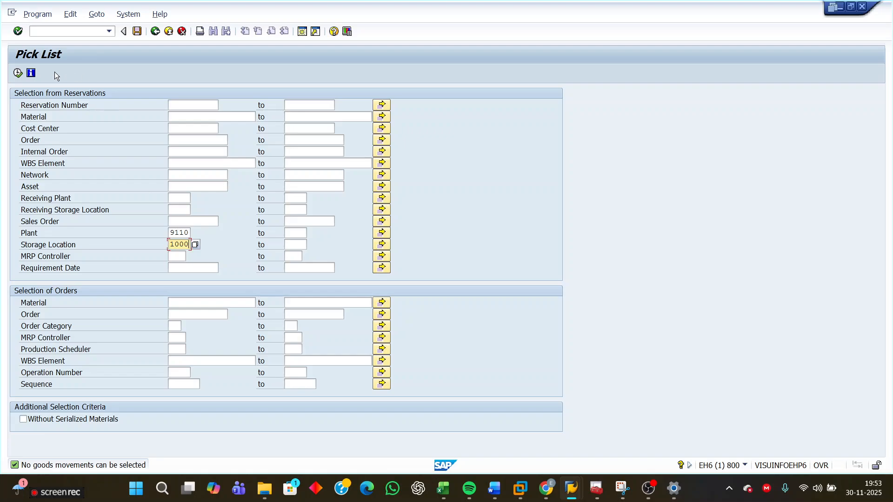
{"action": "left_click", "coordinate": [21, 72]}
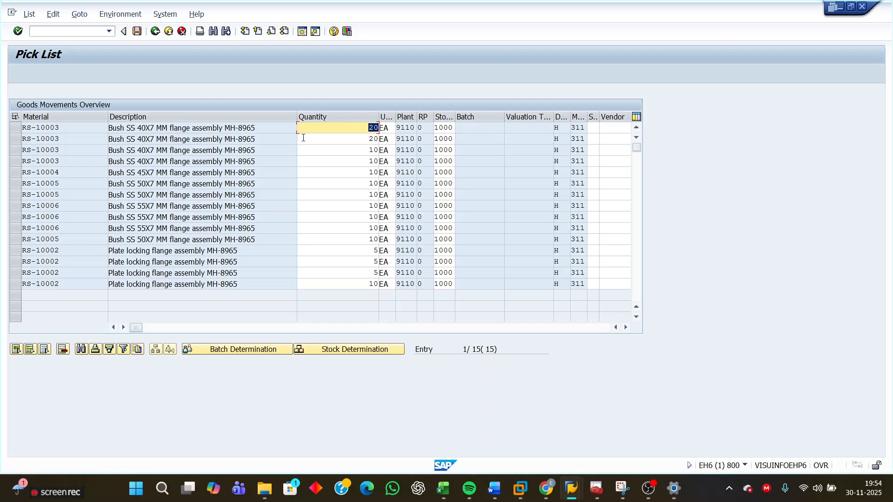
- Examine the Compltd and Reservation columns of the goods movements overview, and select all listed items
{"action": "left_click", "coordinate": [626, 327]}
{"action": "left_click", "coordinate": [626, 328]}
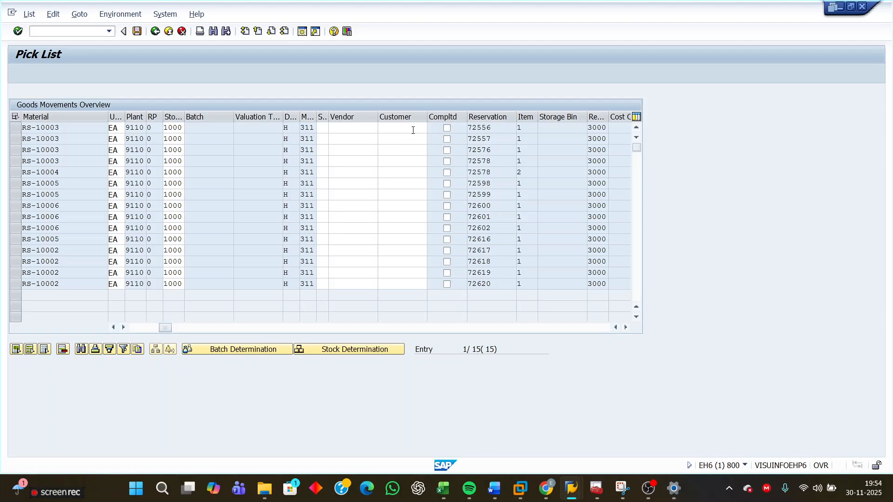
{"action": "left_click", "coordinate": [448, 117]}
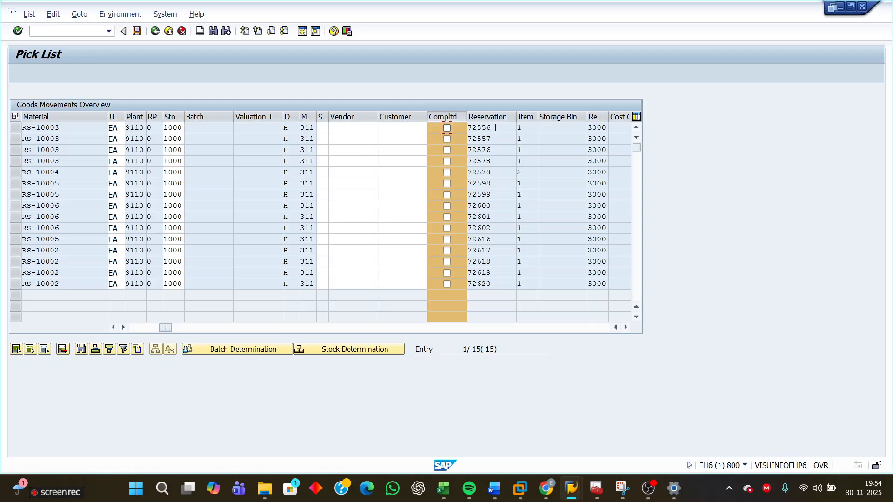
{"action": "left_click", "coordinate": [489, 122]}
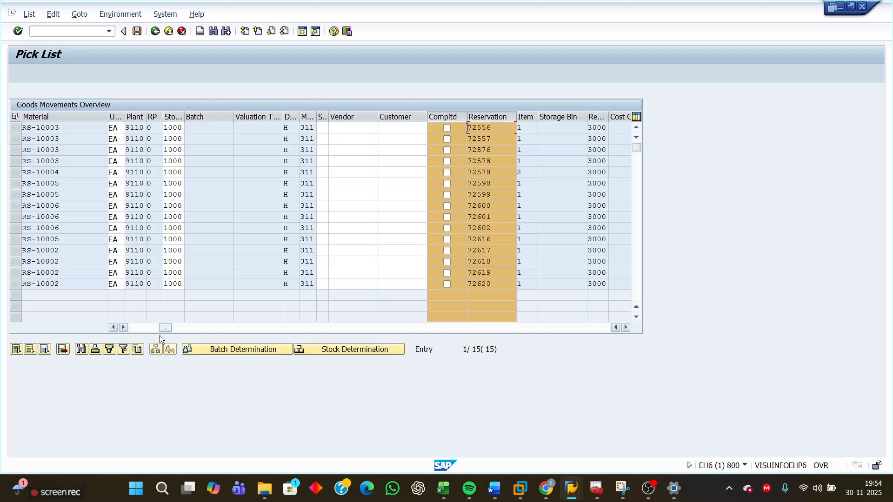
{"action": "left_click_drag", "start_coordinate": [166, 328], "coordinate": [131, 333]}
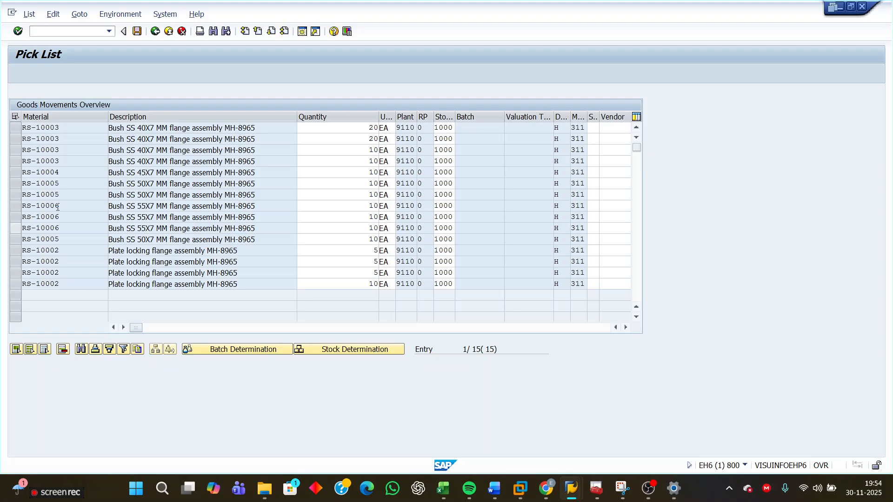
{"action": "left_click", "coordinate": [30, 349]}
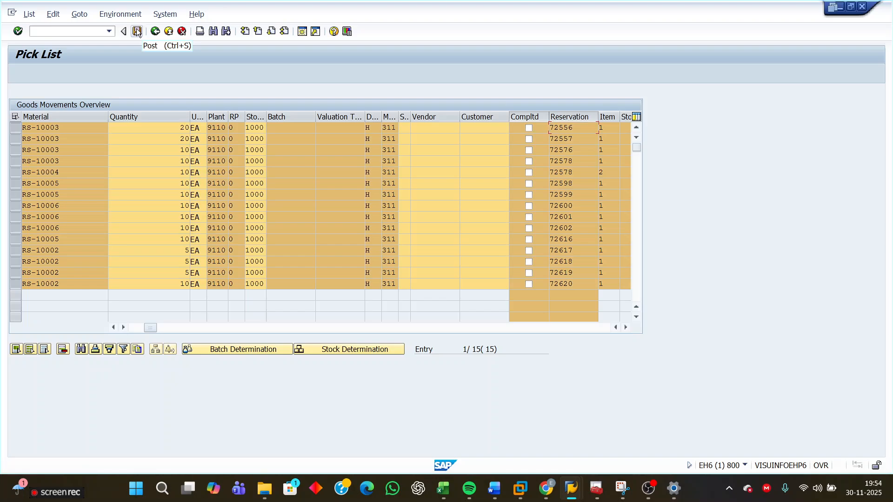
- Switch to the Word guide and read the notes on quantity changes, the completed indicator and item splitting before posting
{"action": "left_click", "coordinate": [504, 479]}
{"action": "scroll", "coordinate": [511, 367], "scroll_direction": "down", "scroll_amount": 5}
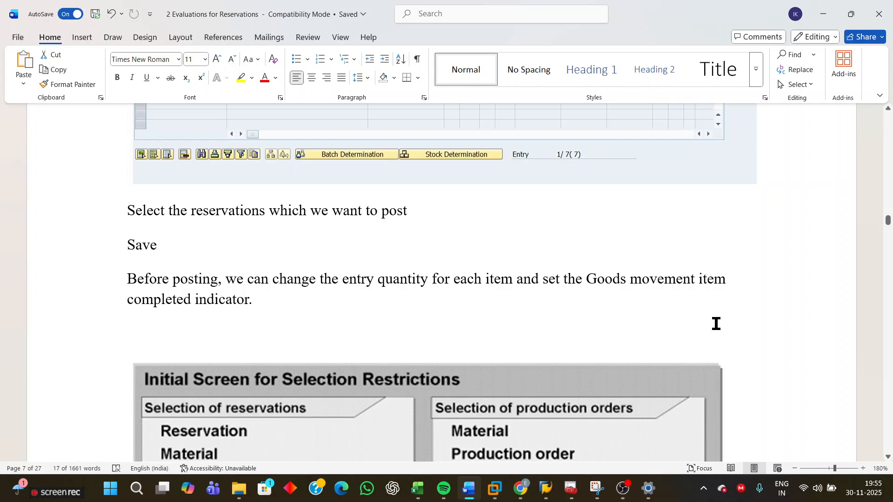
{"action": "scroll", "coordinate": [717, 324], "scroll_direction": "down", "scroll_amount": 15}
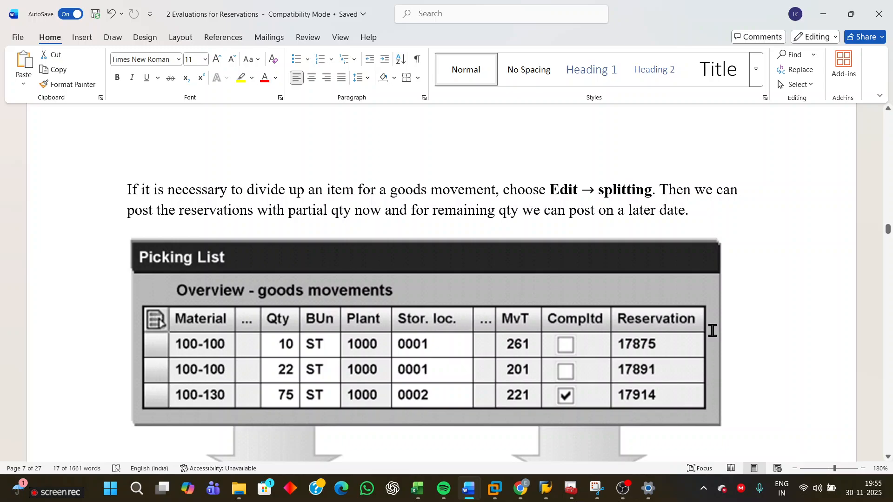
{"action": "scroll", "coordinate": [712, 330], "scroll_direction": "down", "scroll_amount": 2}
- Switch back to the SAP pick list and deselect all items in the goods movements overview
{"action": "mouse_move", "coordinate": [547, 490]}
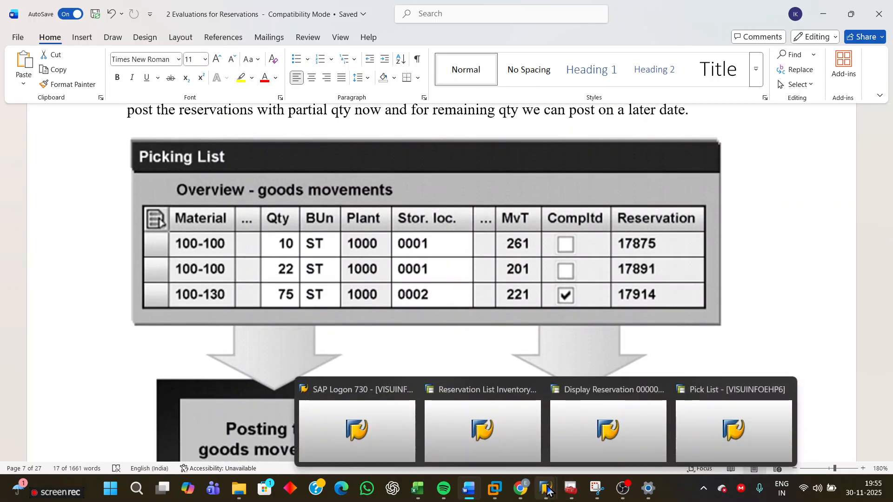
{"action": "left_click", "coordinate": [687, 430]}
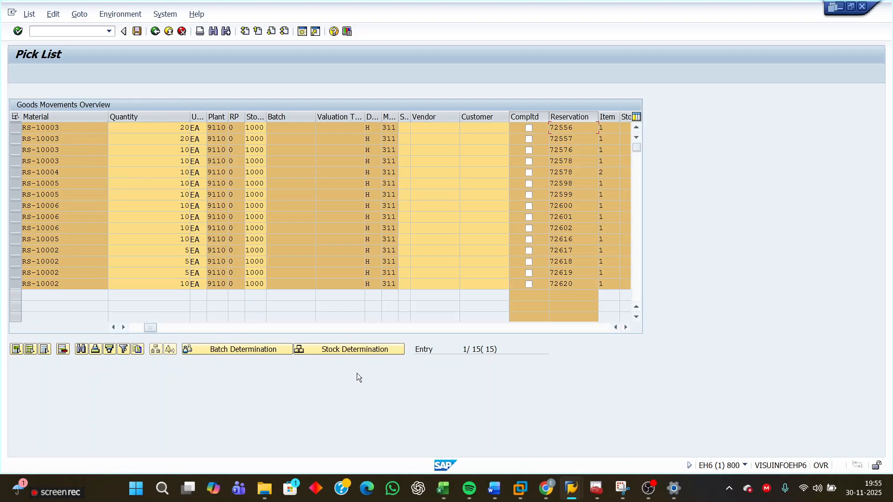
{"action": "left_click", "coordinate": [47, 354]}
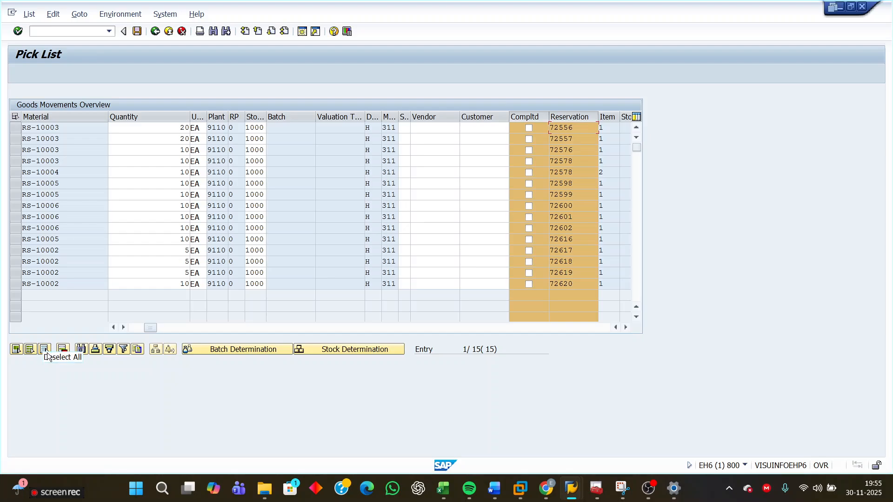
{"action": "left_click", "coordinate": [30, 350]}
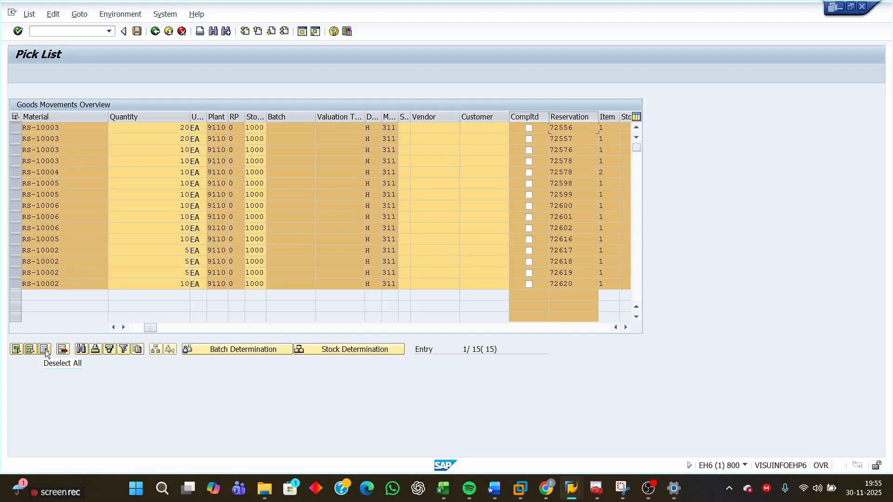
{"action": "left_click", "coordinate": [45, 352]}
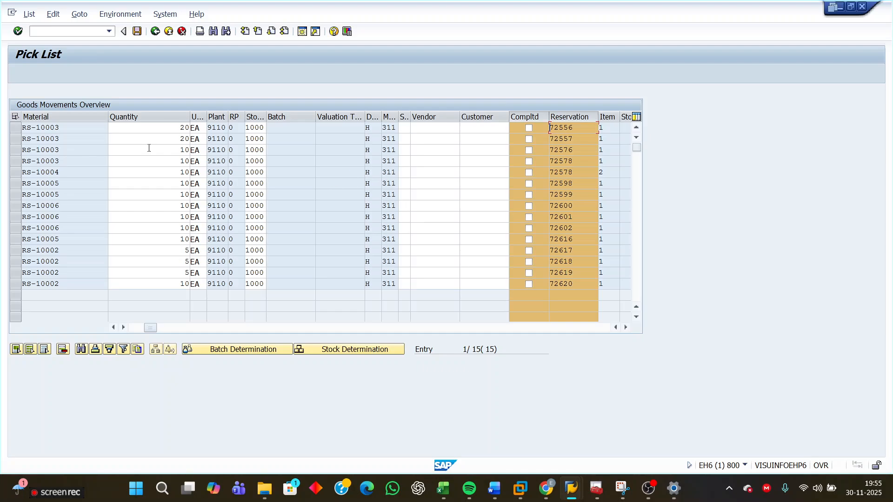
- Select the first RS-10003 item in the overview and narrow the Material and Quantity columns
{"action": "left_click", "coordinate": [15, 128]}
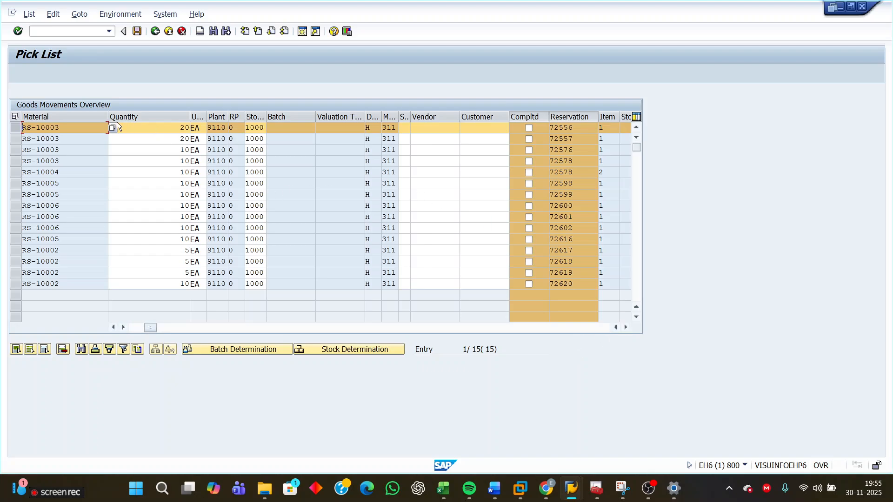
{"action": "left_click_drag", "start_coordinate": [108, 116], "coordinate": [66, 116]}
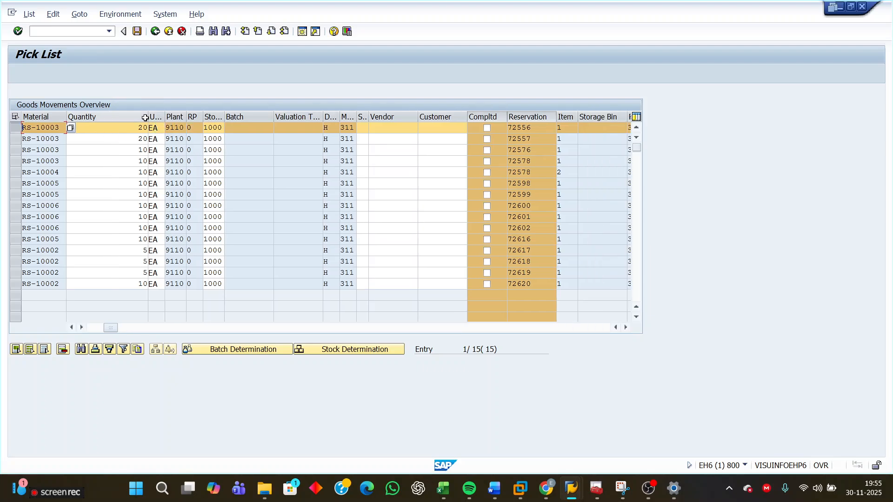
{"action": "left_click_drag", "start_coordinate": [146, 119], "coordinate": [102, 119]}
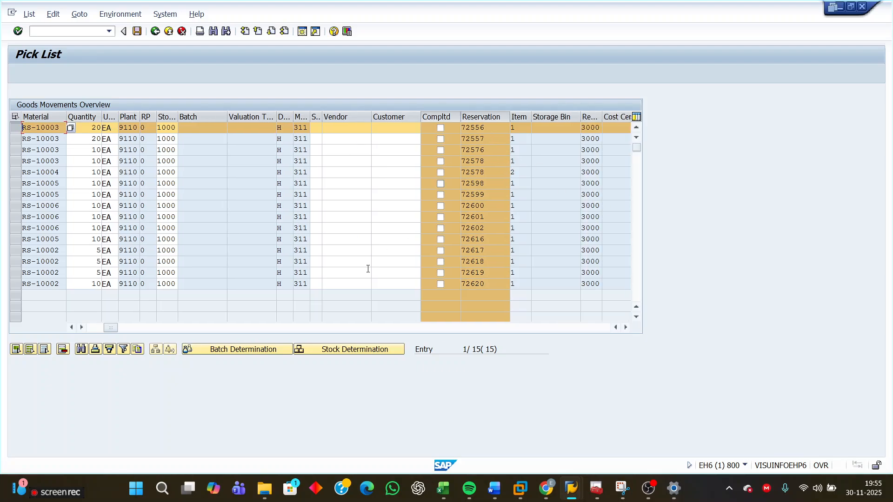
- Deselect the Reservation and Compltd columns, and mark the reservation number of the first item
{"action": "left_click", "coordinate": [483, 116]}
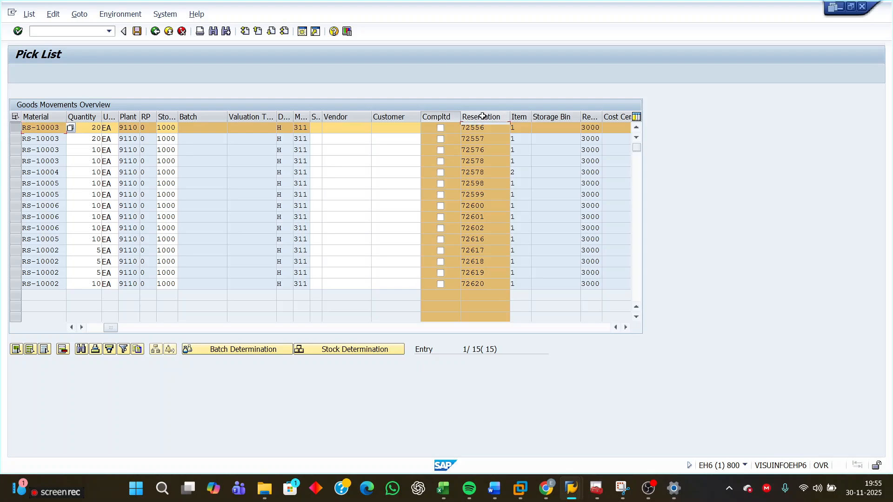
{"action": "left_click", "coordinate": [439, 114]}
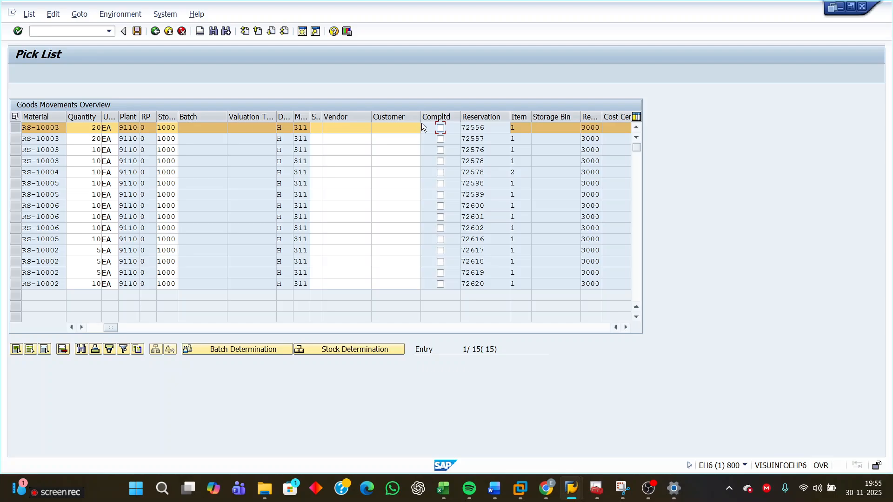
{"action": "left_click_drag", "start_coordinate": [489, 129], "coordinate": [444, 128]}
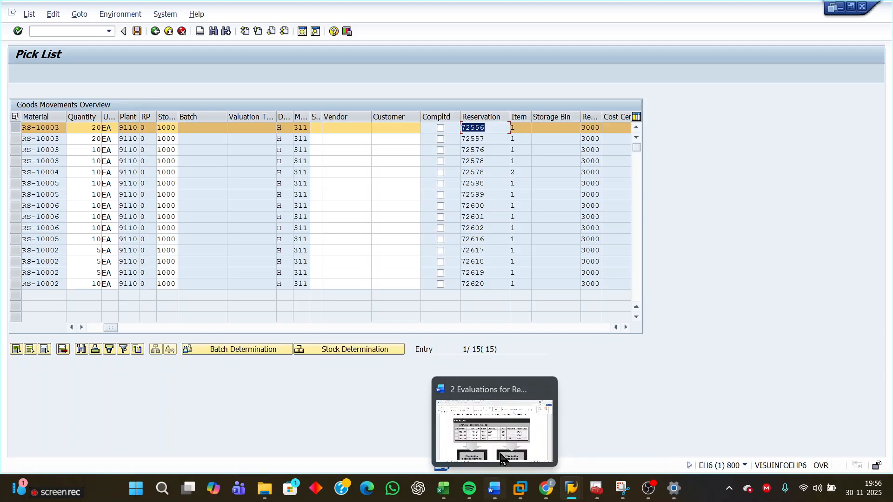
- Switch to the Word guide, review the notes on printing and splitting, and mark the menu path for splitting an item
{"action": "left_click", "coordinate": [496, 489]}
{"action": "scroll", "coordinate": [633, 329], "scroll_direction": "down", "scroll_amount": 1}
{"action": "scroll", "coordinate": [633, 328], "scroll_direction": "down", "scroll_amount": 4}
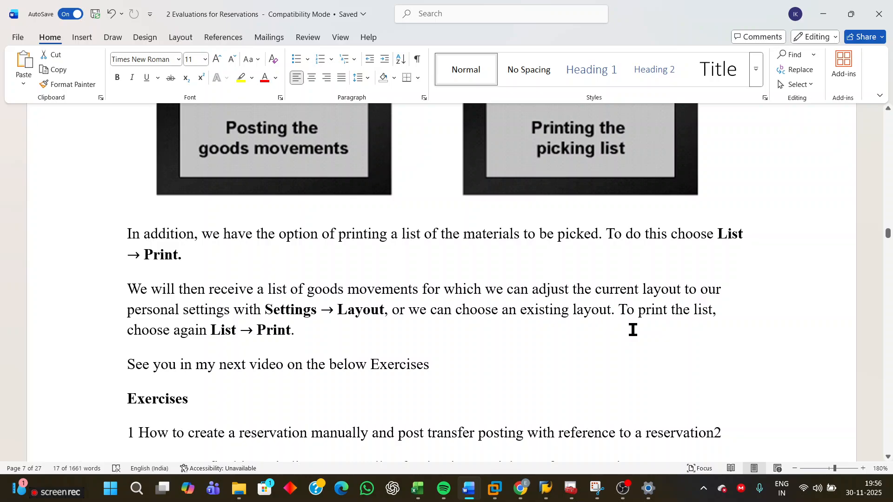
{"action": "scroll", "coordinate": [632, 329], "scroll_direction": "up", "scroll_amount": 8}
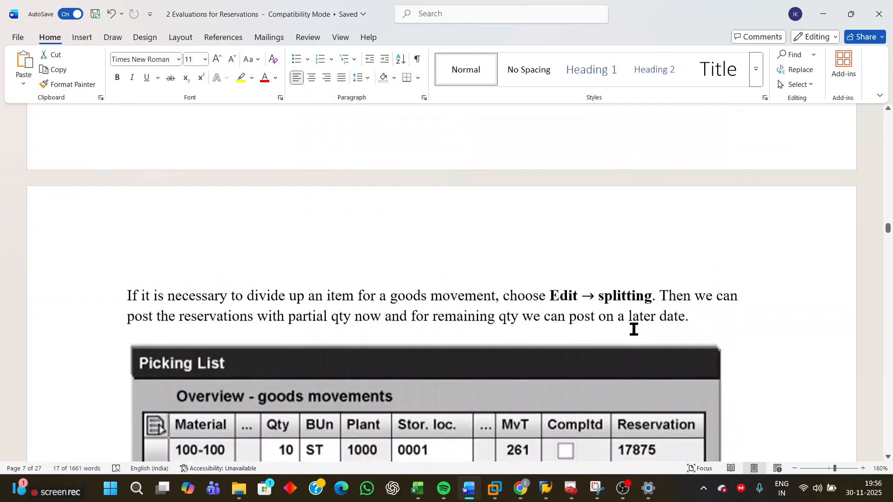
{"action": "scroll", "coordinate": [634, 330], "scroll_direction": "down", "scroll_amount": 1}
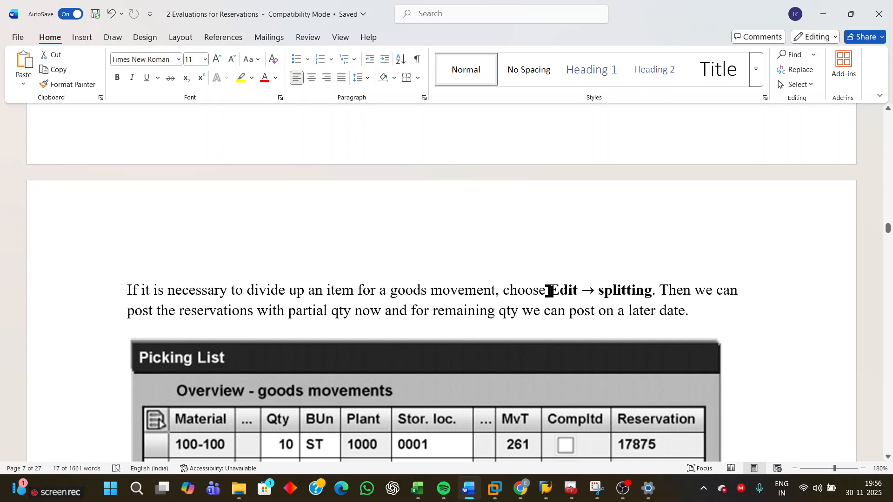
{"action": "left_click_drag", "start_coordinate": [549, 291], "coordinate": [633, 289]}
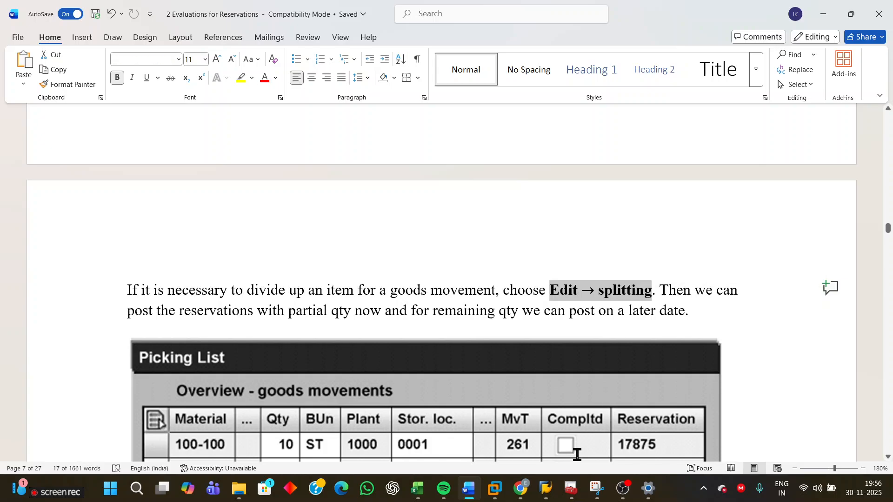
- Switch back to the SAP pick list and split the selected first RS-10003 item, with an entry quantity of 10 for the second part
{"action": "mouse_move", "coordinate": [544, 494]}
{"action": "left_click", "coordinate": [688, 423]}
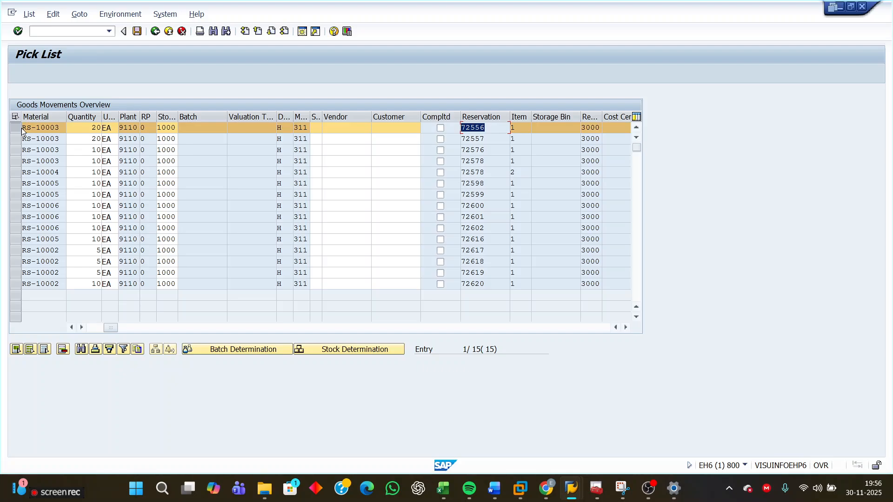
{"action": "left_click", "coordinate": [57, 17]}
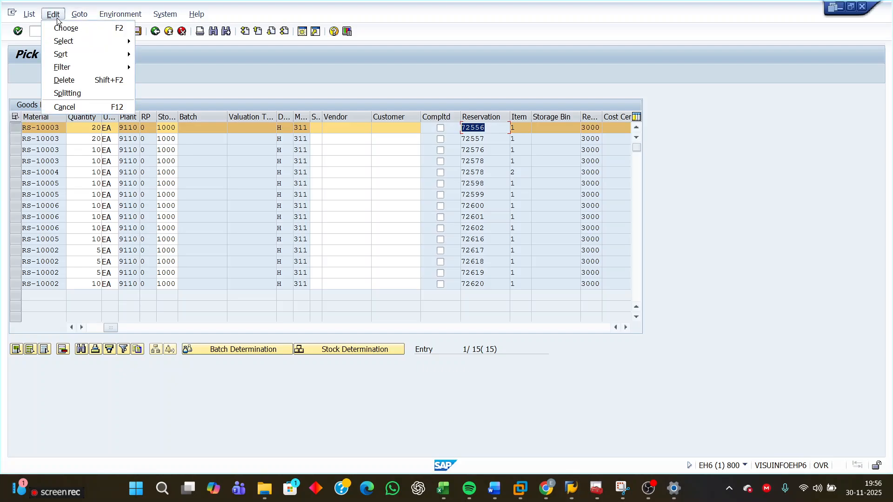
{"action": "left_click", "coordinate": [74, 95]}
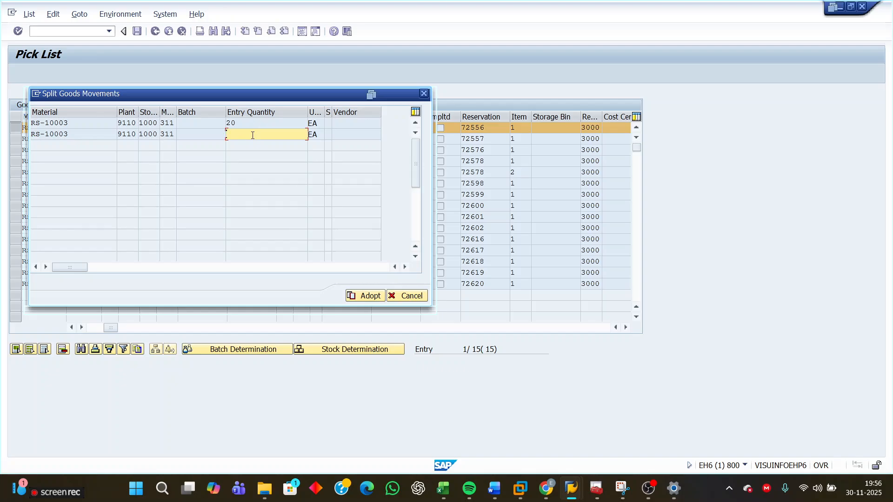
{"action": "type", "text": "10"}
{"action": "left_click", "coordinate": [362, 296]}
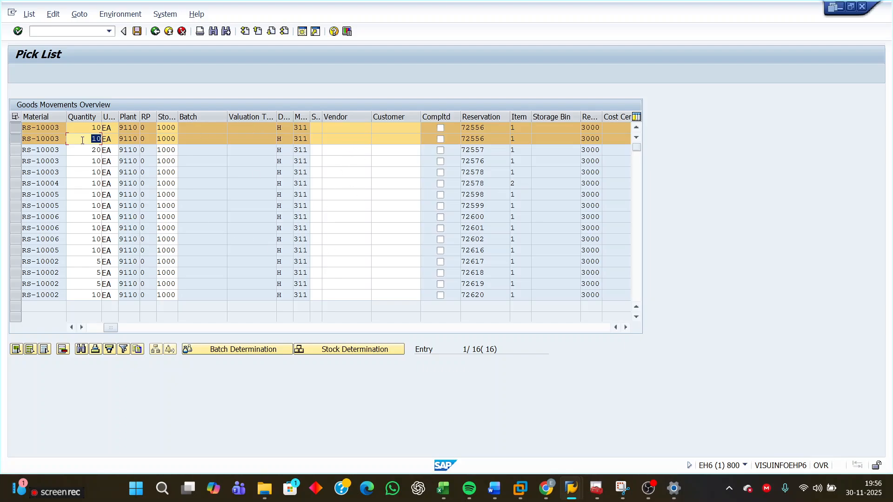
- Review the quantities of the two split RS-10003 items and deselect both items in the goods movements overview
{"action": "left_click", "coordinate": [93, 127]}
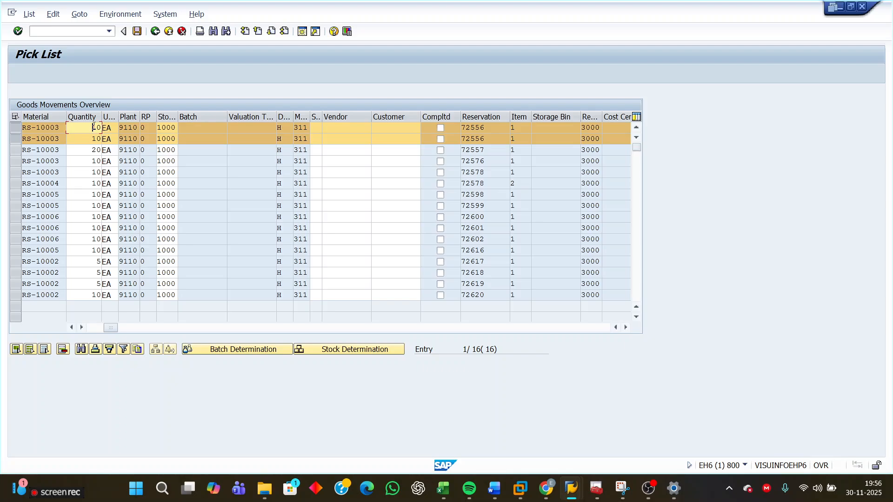
{"action": "left_click_drag", "start_coordinate": [93, 127], "coordinate": [120, 136]}
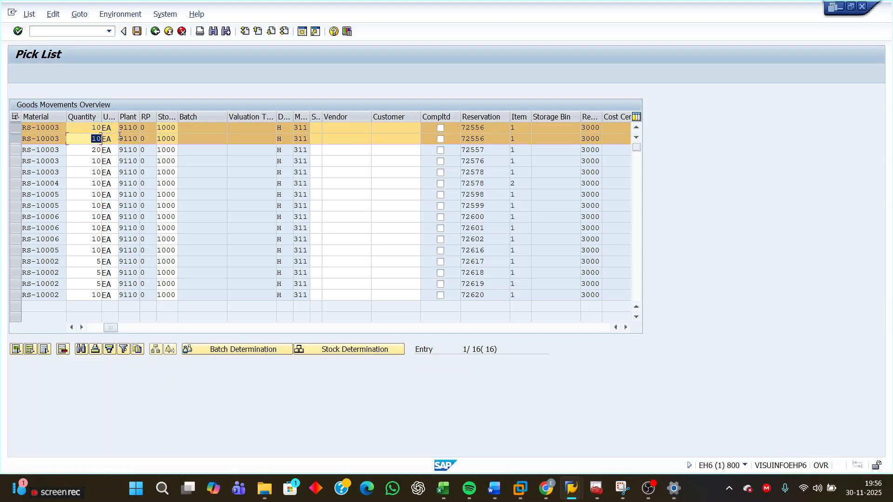
{"action": "left_click", "coordinate": [16, 128]}
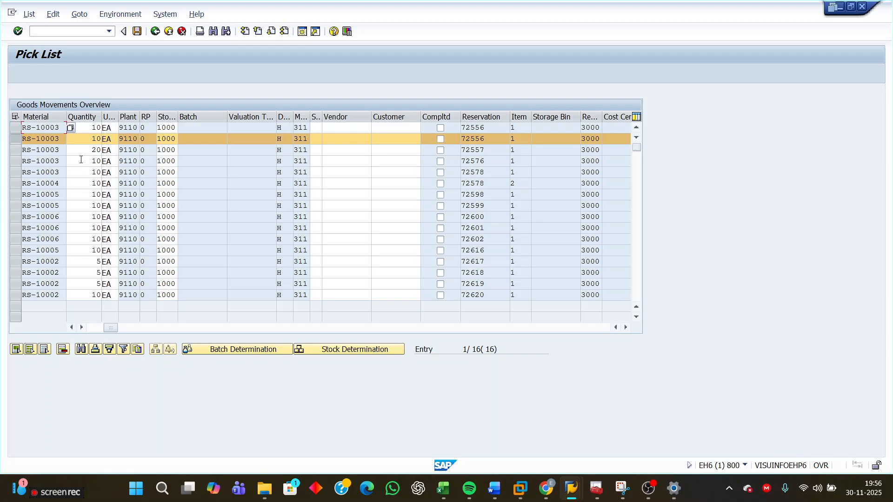
{"action": "left_click", "coordinate": [15, 139]}
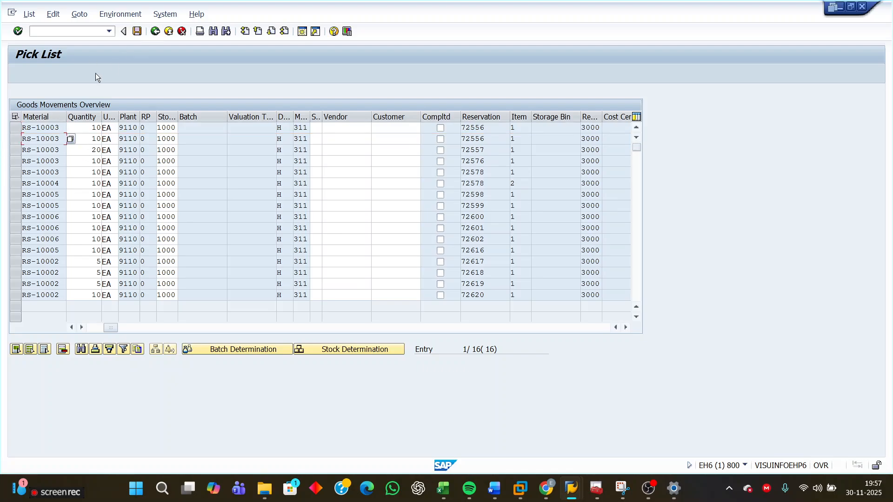
{"action": "left_click", "coordinate": [16, 141]}
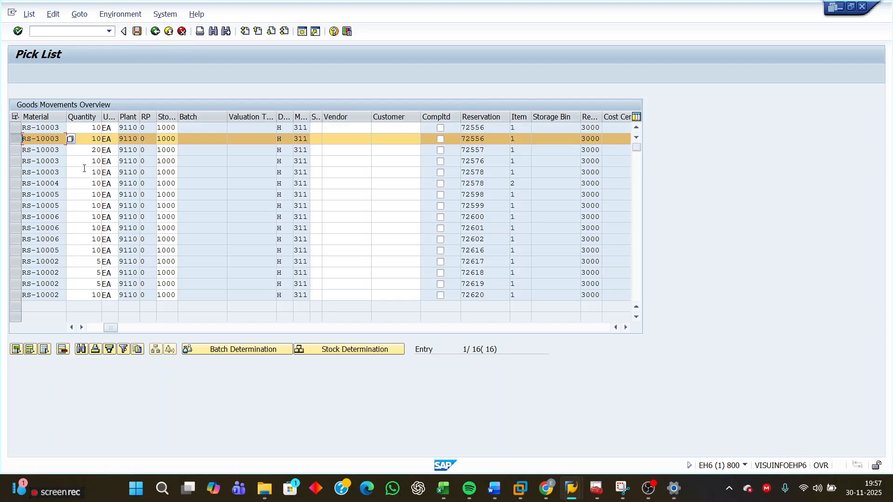
{"action": "left_click", "coordinate": [87, 125]}
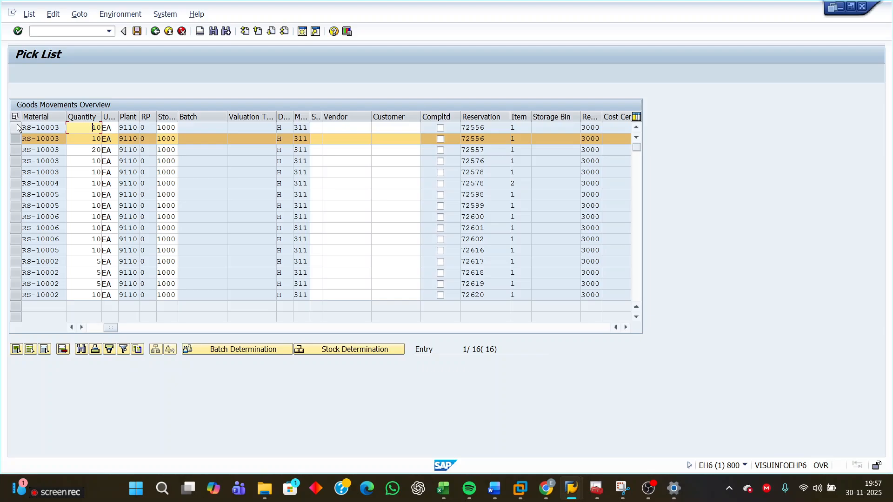
{"action": "mouse_move", "coordinate": [497, 493]}
{"action": "left_click", "coordinate": [16, 139]}
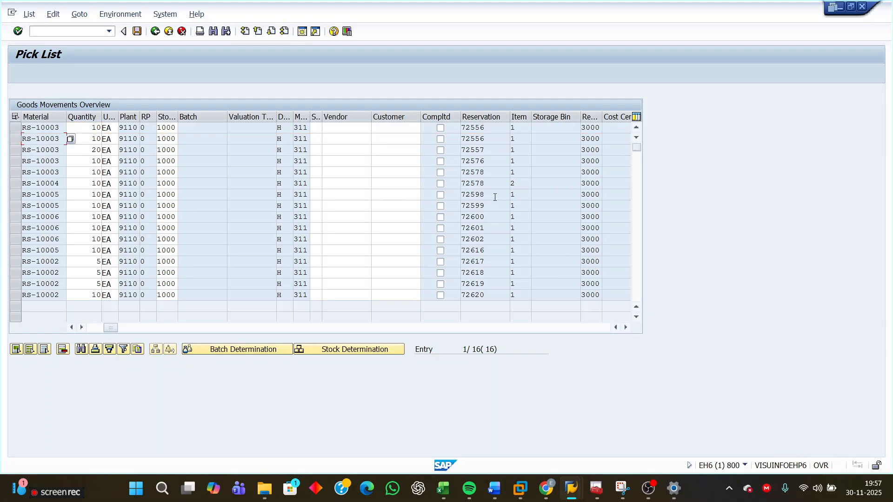
- Select the second RS-10006 item in the overview and split it, with an entry quantity of 5 for the new part
{"action": "double_click", "coordinate": [473, 195]}
{"action": "left_click", "coordinate": [488, 228]}
{"action": "double_click", "coordinate": [487, 229]}
{"action": "left_click", "coordinate": [18, 231]}
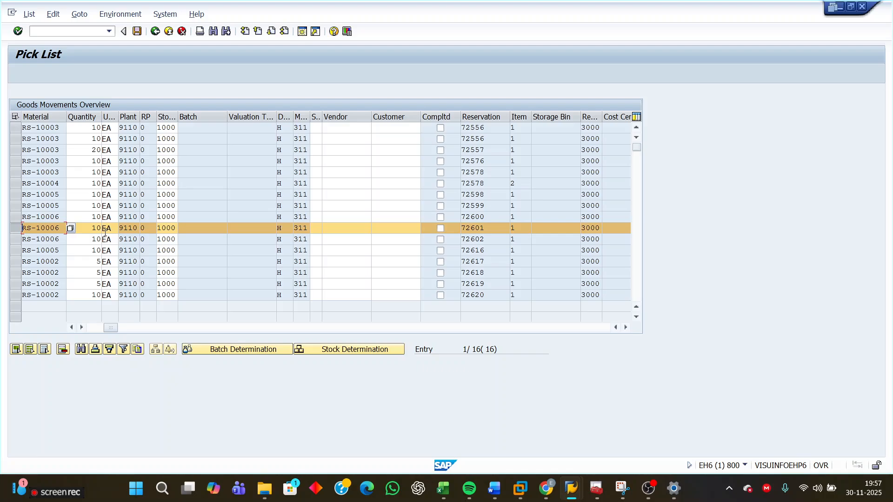
{"action": "left_click", "coordinate": [52, 15]}
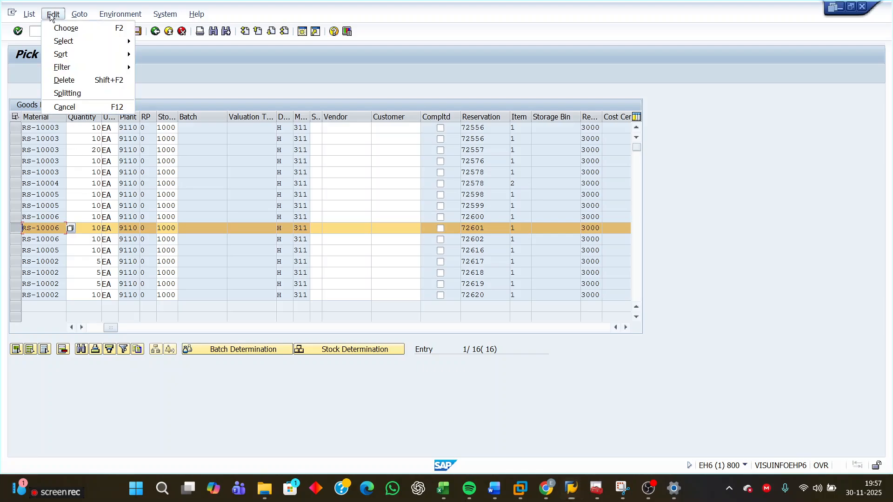
{"action": "left_click", "coordinate": [66, 93]}
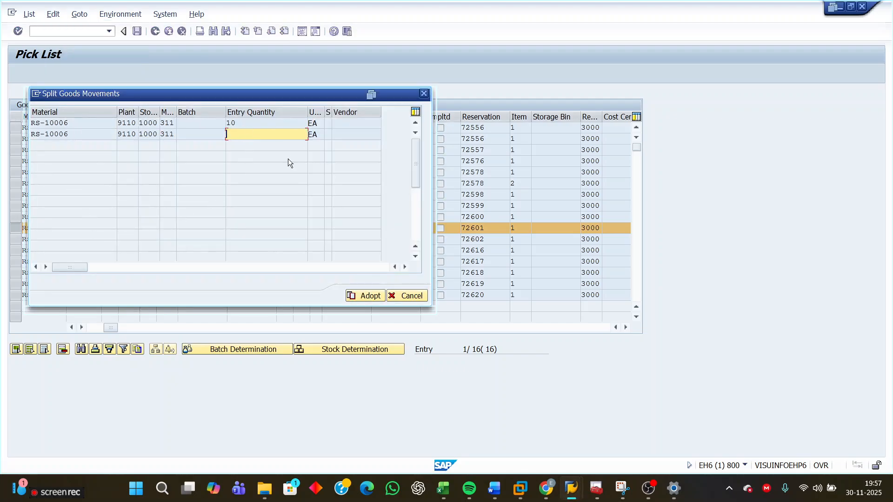
{"action": "type", "text": "5"}
{"action": "left_click", "coordinate": [368, 296]}
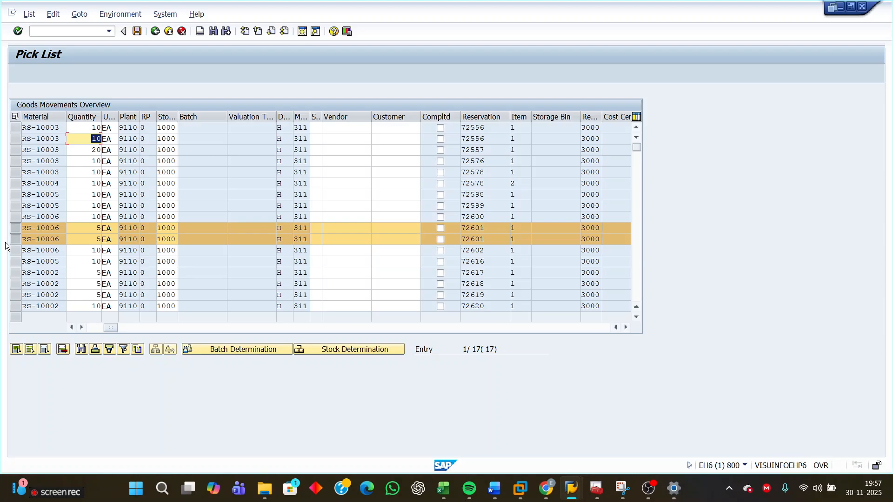
- Deselect the first part of the split RS-10006 item and select the second part of the split RS-10003 item
{"action": "left_click", "coordinate": [15, 229]}
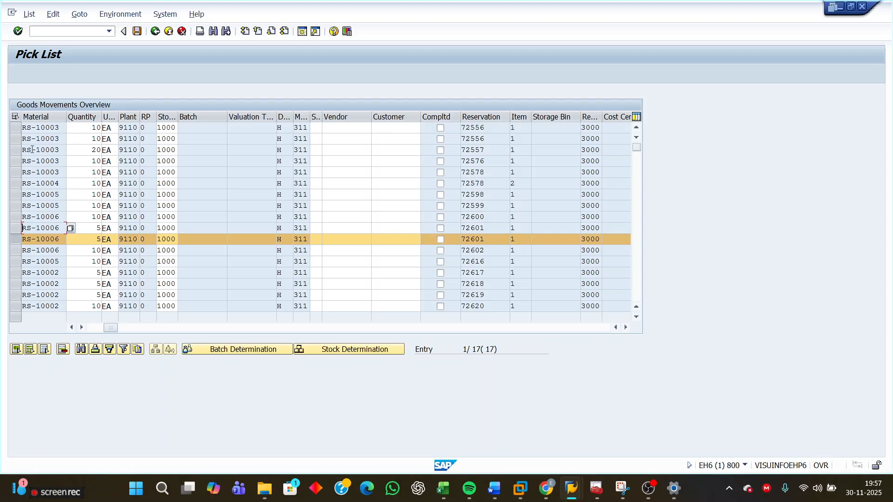
{"action": "left_click", "coordinate": [15, 139]}
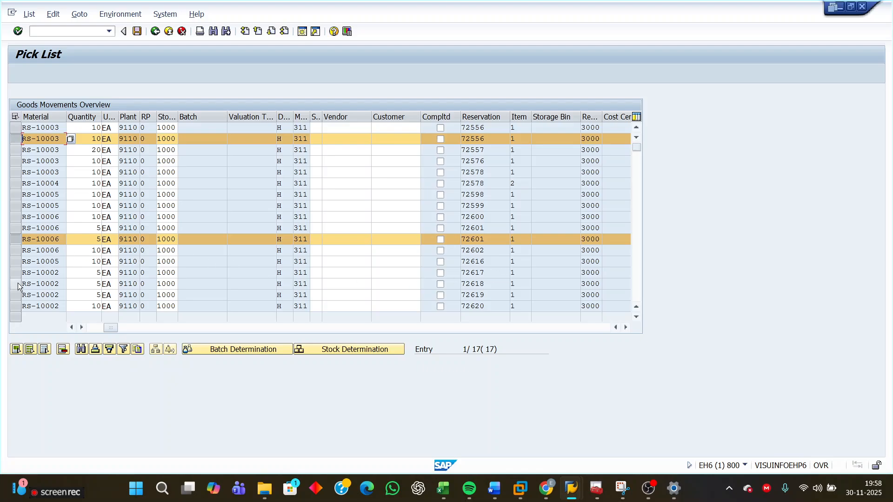
{"action": "left_click", "coordinate": [50, 14]}
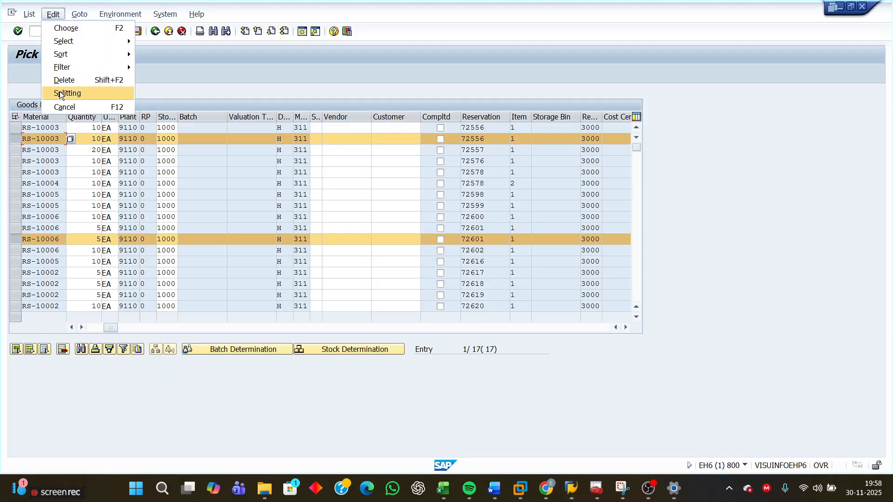
{"action": "left_click", "coordinate": [497, 70]}
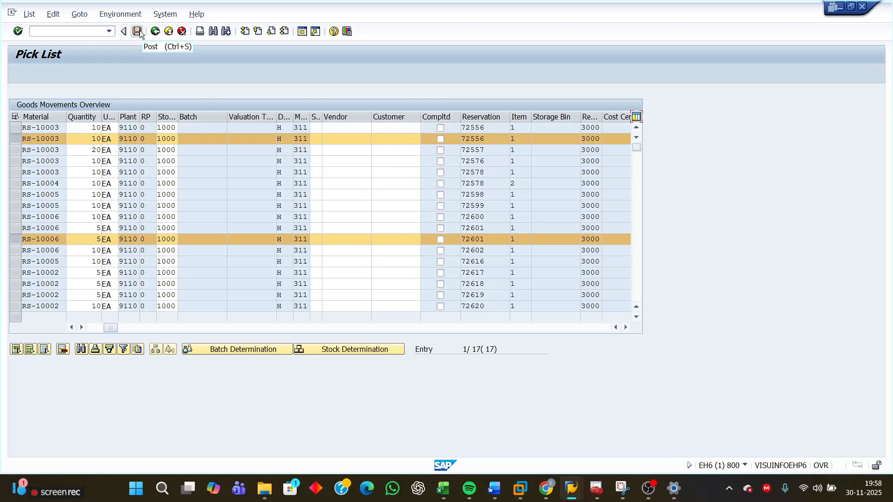
- Switch to the Word guide and read the notes on printing the list of materials and adjusting its layout
{"action": "mouse_move", "coordinate": [492, 497]}
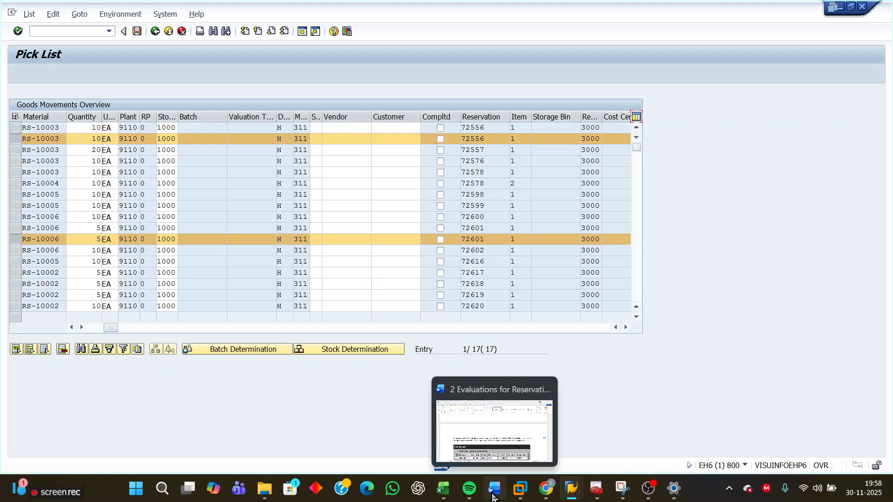
{"action": "left_click", "coordinate": [509, 430]}
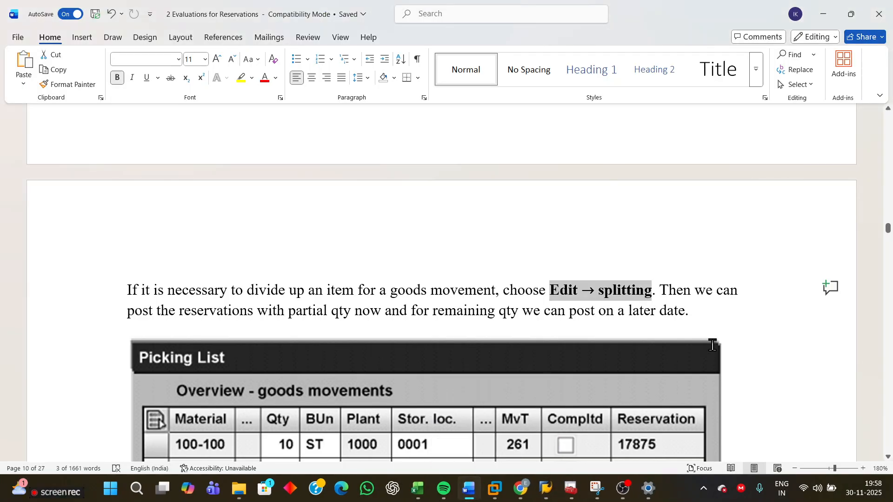
{"action": "scroll", "coordinate": [711, 343], "scroll_direction": "down", "scroll_amount": 5}
{"action": "scroll", "coordinate": [712, 343], "scroll_direction": "down", "scroll_amount": 5}
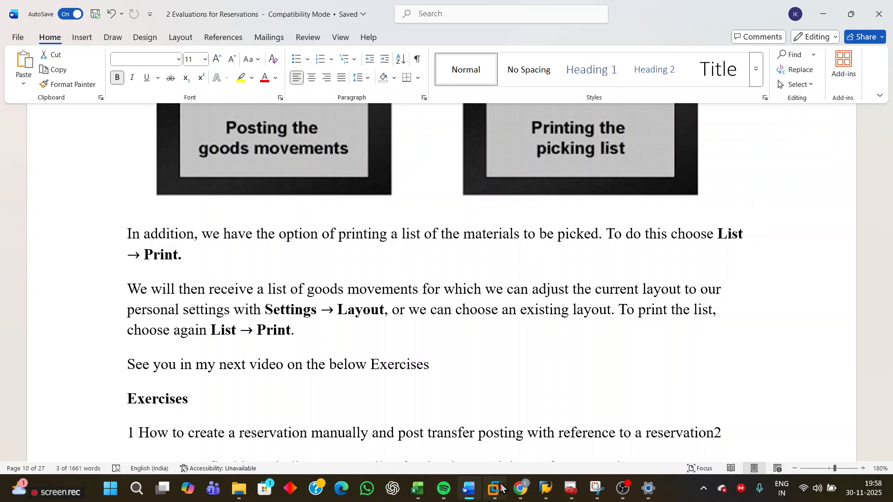
- Switch back to the SAP pick list and generate the printable goods movement list
{"action": "mouse_move", "coordinate": [491, 495]}
{"action": "mouse_move", "coordinate": [545, 488]}
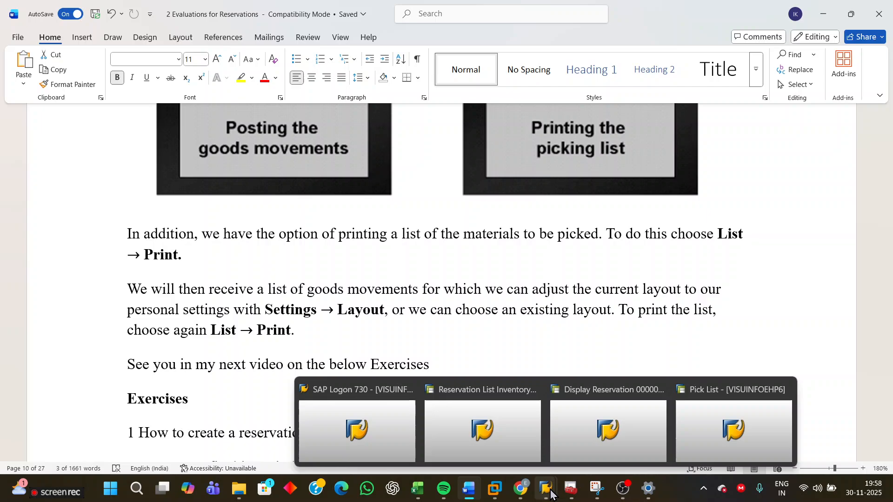
{"action": "left_click", "coordinate": [700, 430]}
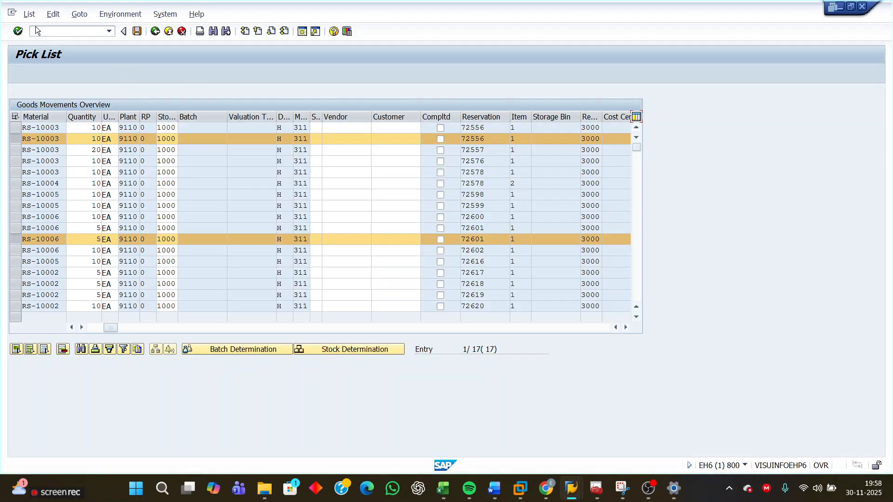
{"action": "left_click", "coordinate": [29, 15]}
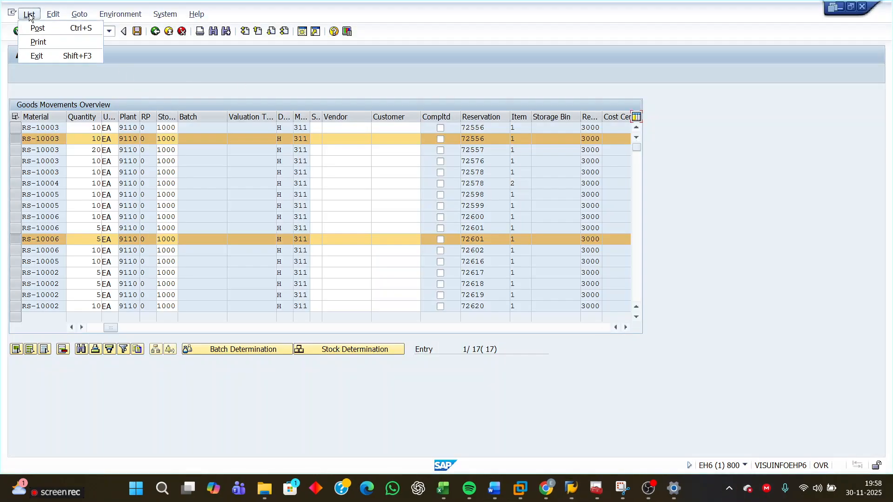
{"action": "left_click", "coordinate": [45, 41]}
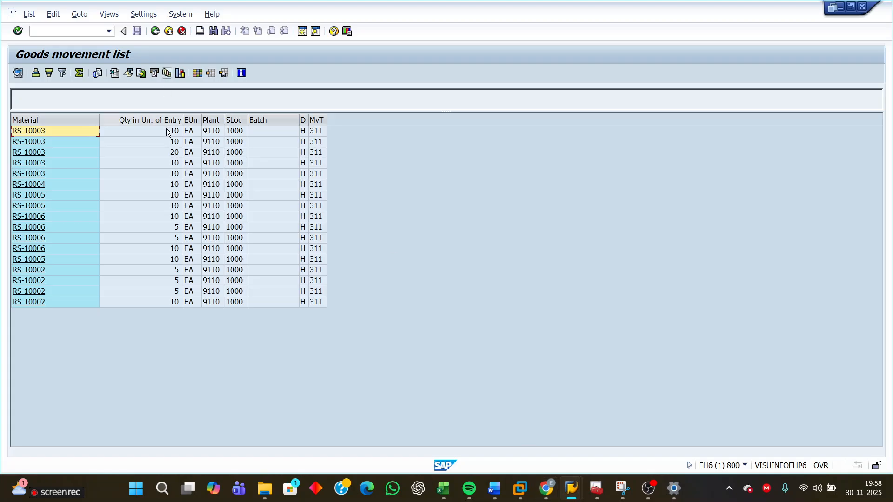
- Open the layout settings of the goods movement list and add Goods recipient to the displayed columns
{"action": "left_click", "coordinate": [200, 73]}
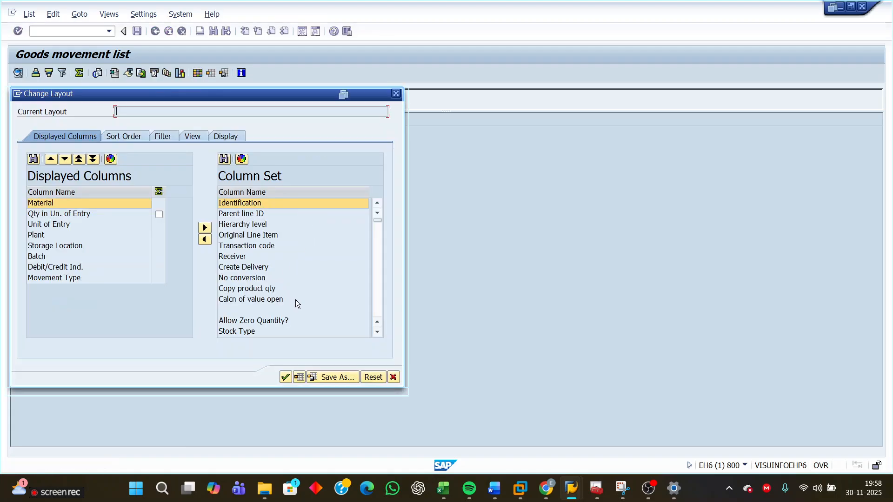
{"action": "left_click_drag", "start_coordinate": [288, 95], "coordinate": [496, 156]}
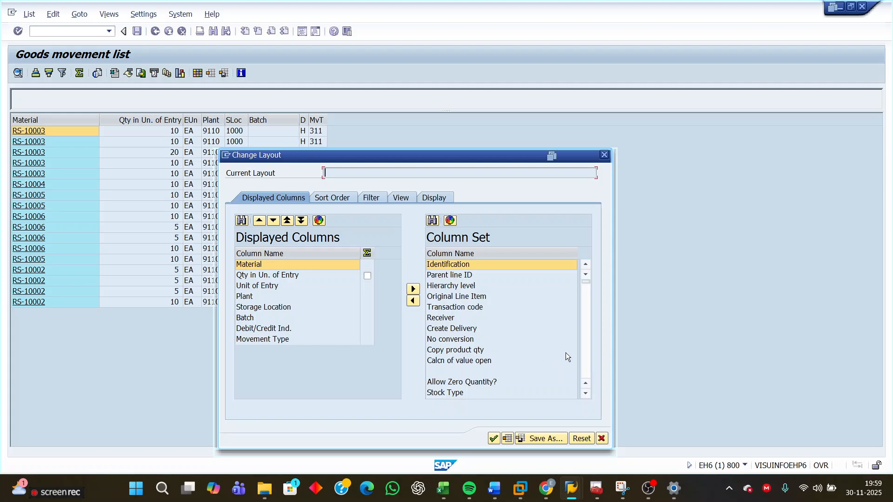
{"action": "left_click", "coordinate": [589, 358]}
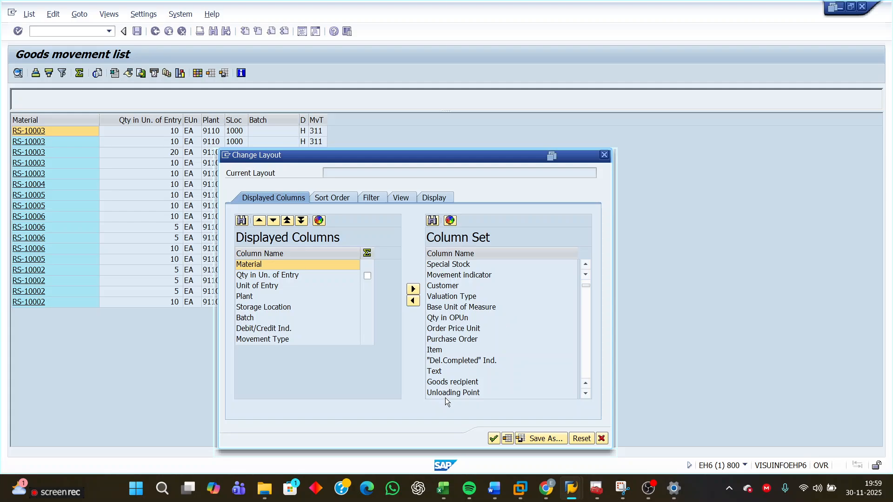
{"action": "left_click", "coordinate": [453, 383]}
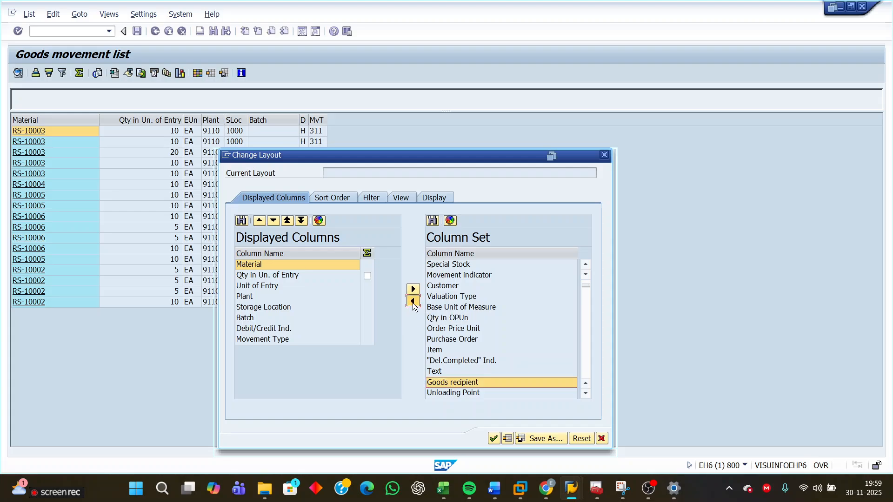
{"action": "left_click", "coordinate": [413, 302]}
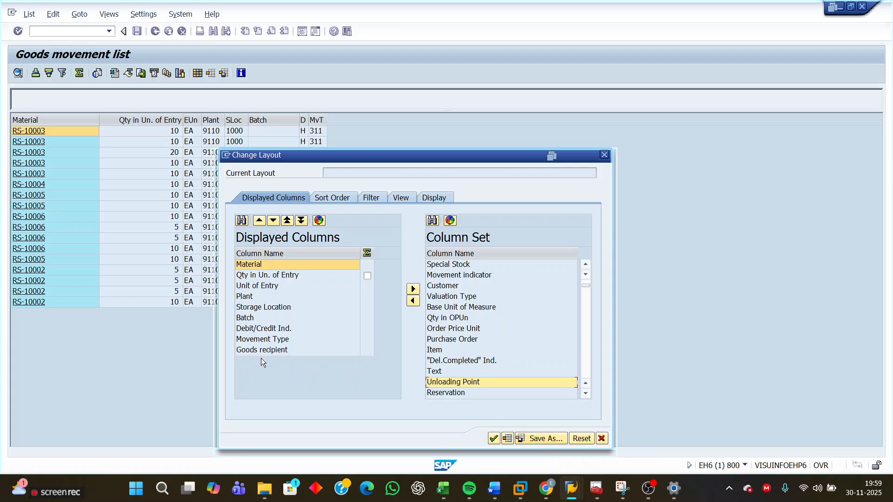
- Close the layout settings without applying them and switch to the Word guide to read the printing notes and the Exercises list
{"action": "left_click", "coordinate": [605, 155]}
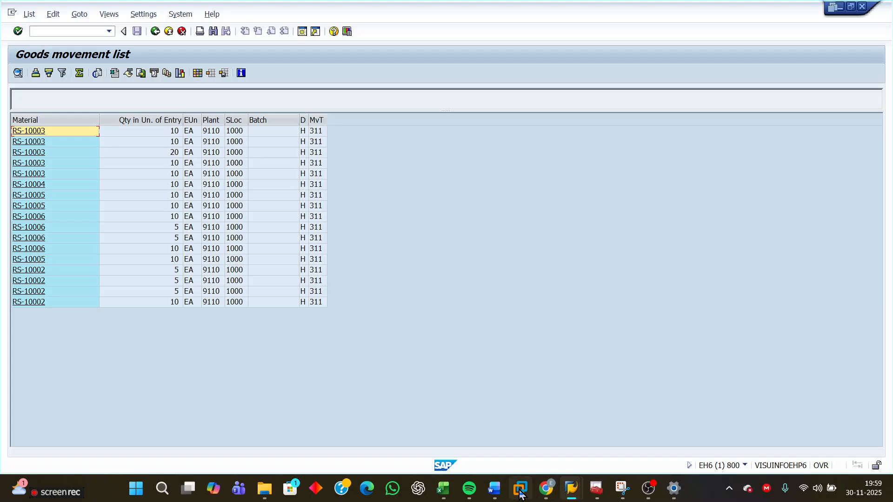
{"action": "mouse_move", "coordinate": [493, 489]}
{"action": "left_click", "coordinate": [511, 424]}
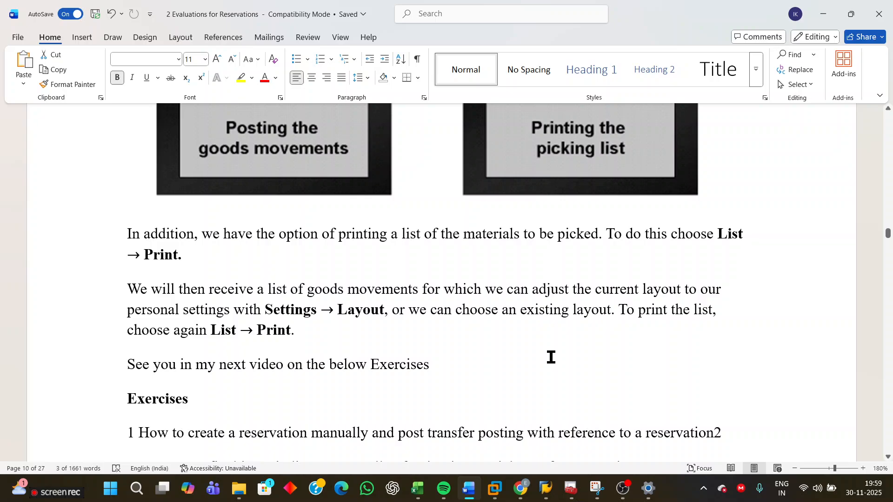
{"action": "scroll", "coordinate": [551, 357], "scroll_direction": "up", "scroll_amount": 6}
{"action": "scroll", "coordinate": [552, 357], "scroll_direction": "down", "scroll_amount": 6}
{"action": "scroll", "coordinate": [552, 356], "scroll_direction": "down", "scroll_amount": 3}
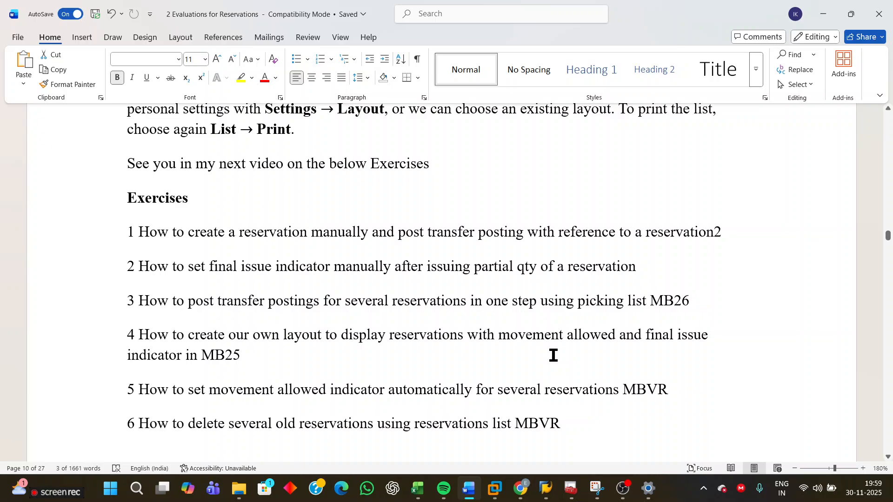
{"action": "scroll", "coordinate": [553, 356], "scroll_direction": "down", "scroll_amount": 2}
{"action": "scroll", "coordinate": [551, 353], "scroll_direction": "up", "scroll_amount": 1}
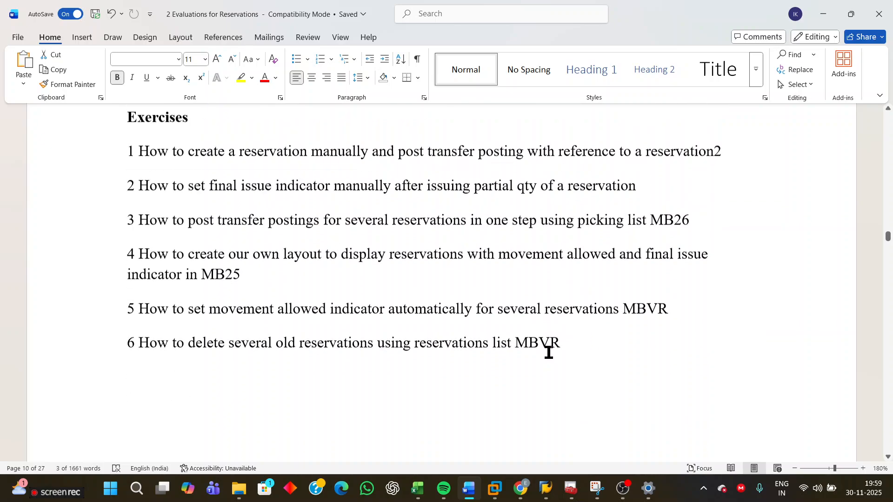
{"action": "left_click_drag", "start_coordinate": [128, 146], "coordinate": [647, 394]}
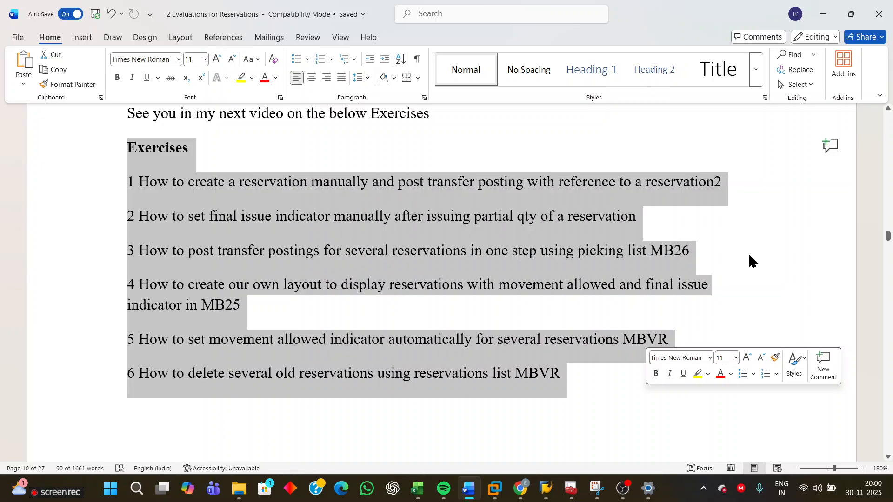
- Delete the stray 2 at the end of the first exercise line, after "with reference to a reservation"
{"action": "left_click", "coordinate": [241, 199]}
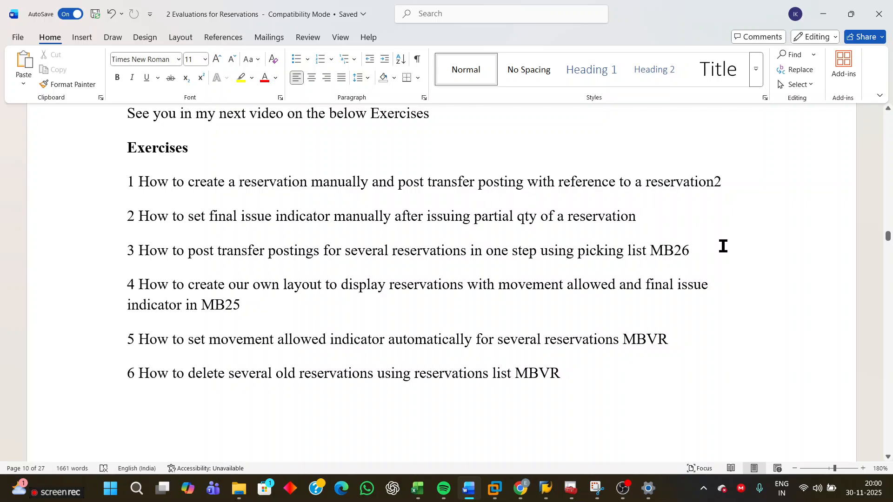
{"action": "left_click", "coordinate": [728, 184]}
{"action": "key", "text": "BackSpace"}
- Highlight exercises 2 to 6 one by one while reading them, and return to the title and Topics covered at the document's start
{"action": "left_click_drag", "start_coordinate": [648, 225], "coordinate": [97, 216]}
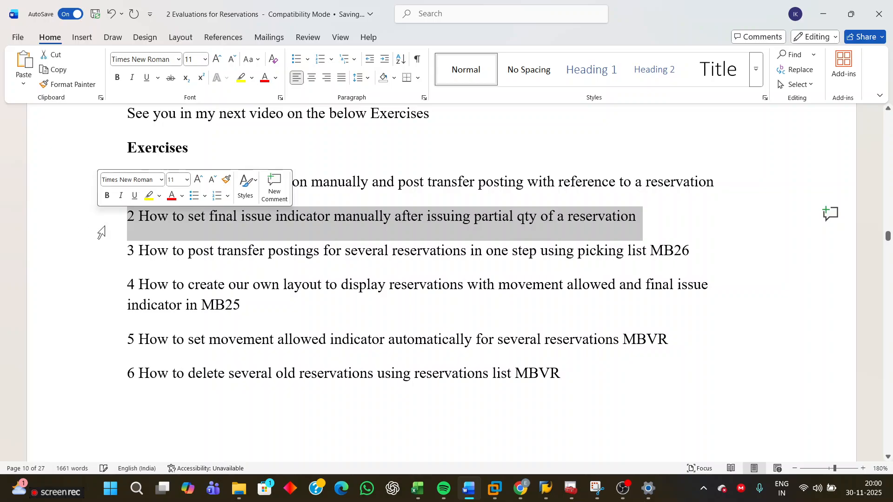
{"action": "left_click", "coordinate": [168, 253]}
{"action": "left_click_drag", "start_coordinate": [129, 252], "coordinate": [738, 239]}
{"action": "key", "text": "Left"}
{"action": "triple_click", "coordinate": [750, 248]}
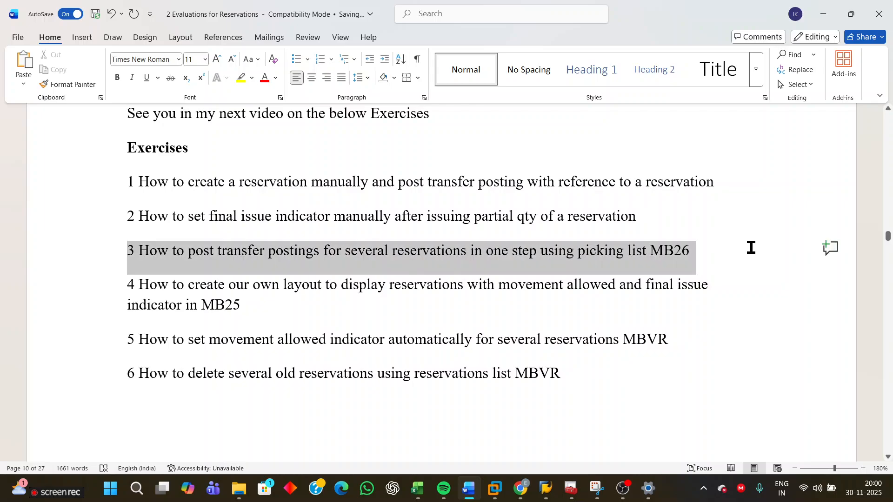
{"action": "left_click", "coordinate": [269, 305]}
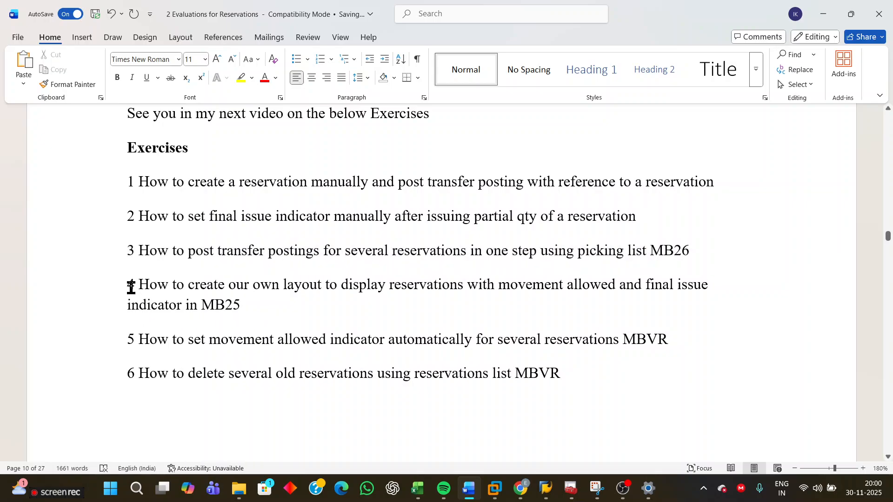
{"action": "left_click_drag", "start_coordinate": [129, 284], "coordinate": [285, 300]}
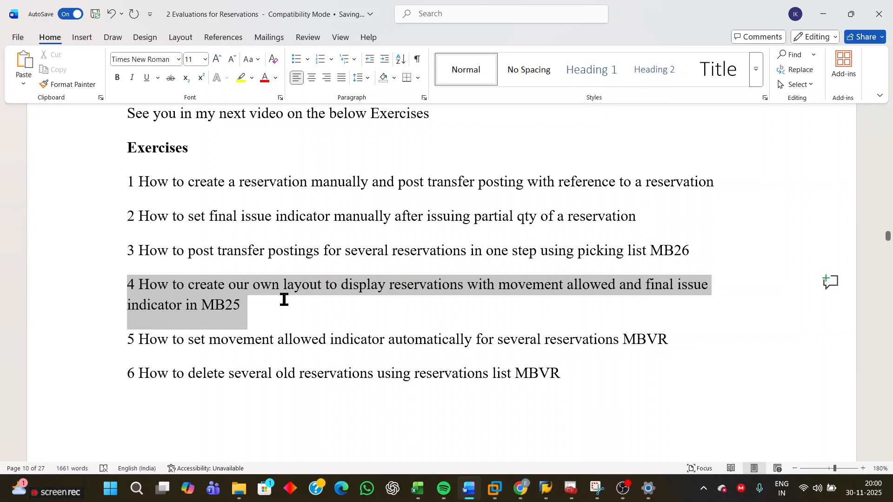
{"action": "left_click_drag", "start_coordinate": [285, 300], "coordinate": [284, 303]}
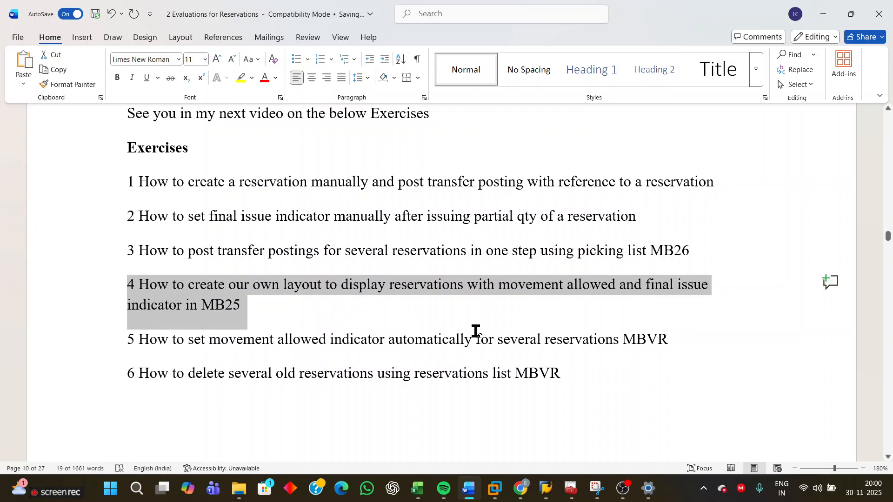
{"action": "left_click_drag", "start_coordinate": [697, 339], "coordinate": [56, 337]}
{"action": "left_click", "coordinate": [537, 401]}
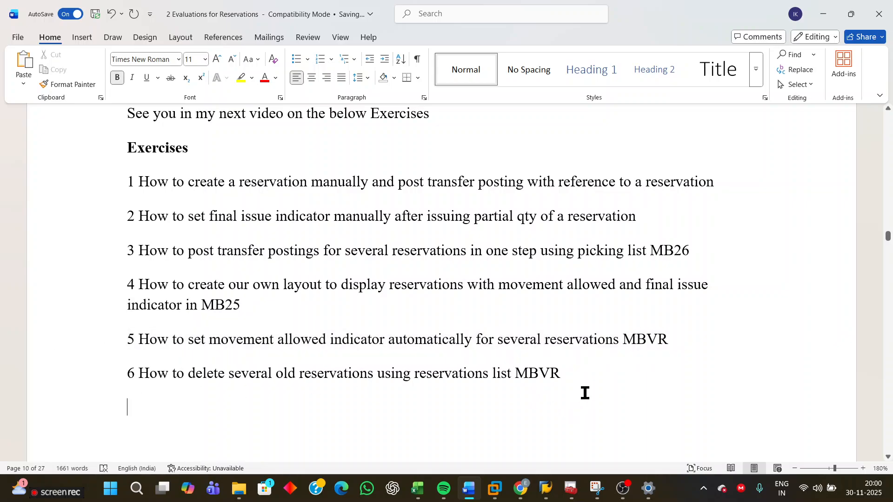
{"action": "left_click_drag", "start_coordinate": [584, 392], "coordinate": [76, 377]}
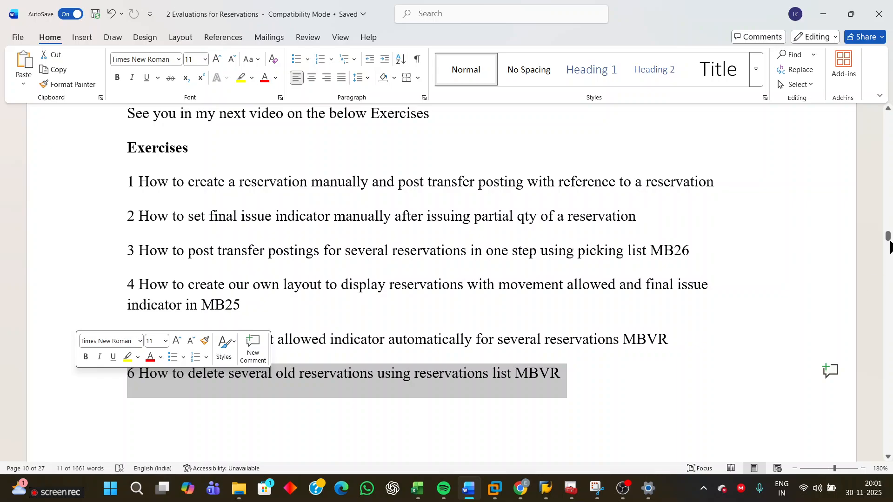
{"action": "left_click_drag", "start_coordinate": [888, 236], "coordinate": [887, 116]}
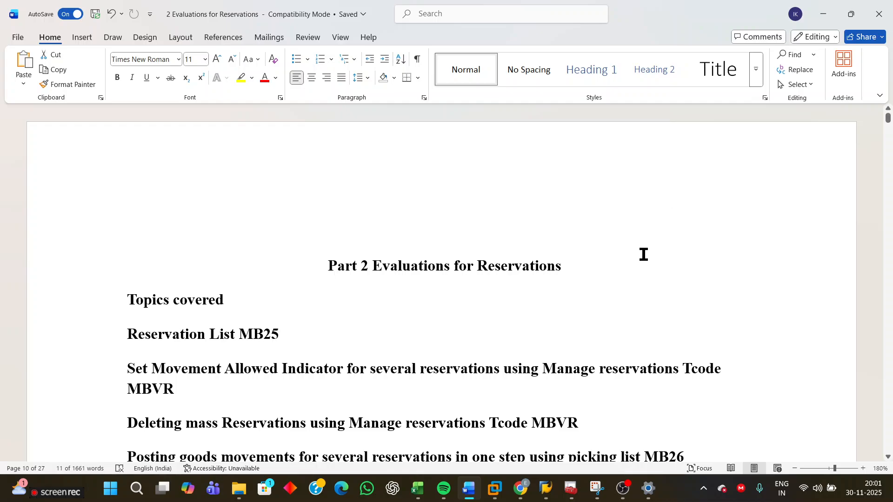